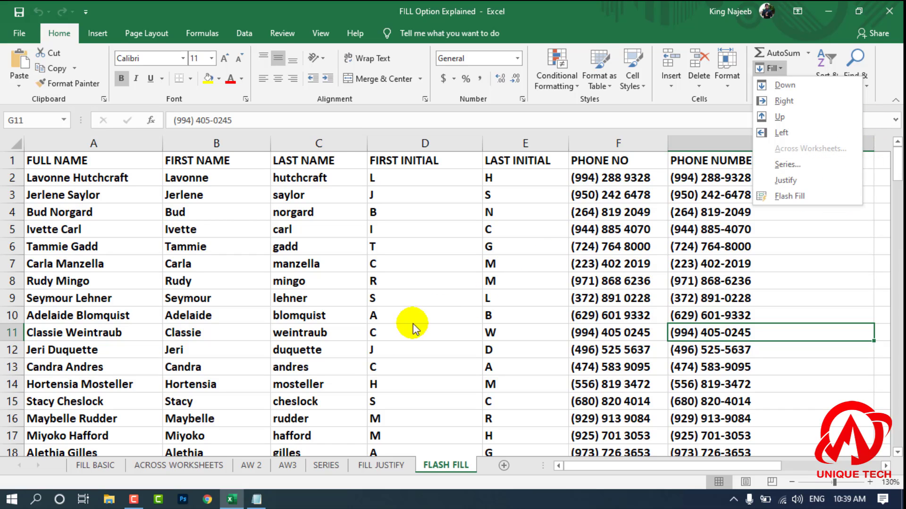
Step: Switch to the FILL BASIC worksheet and select the CLASS 10TH cell, A2
left_click(90, 463)
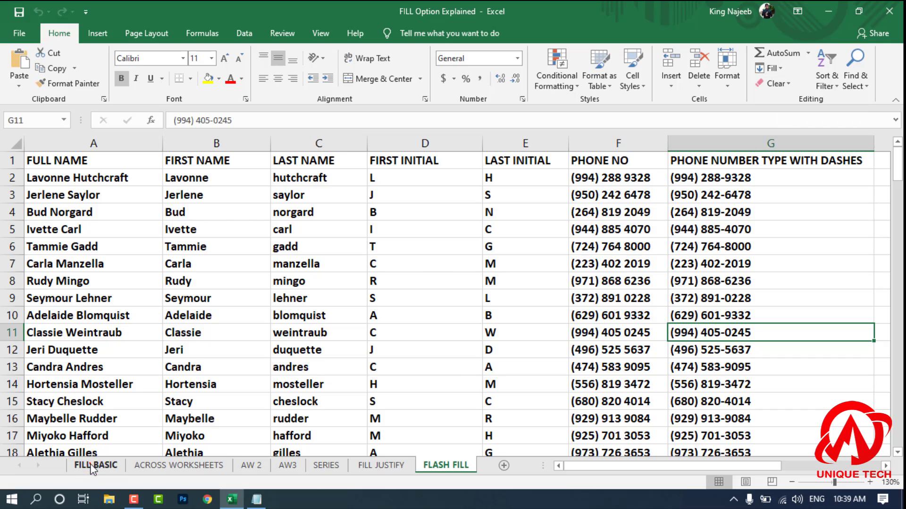
left_click(89, 466)
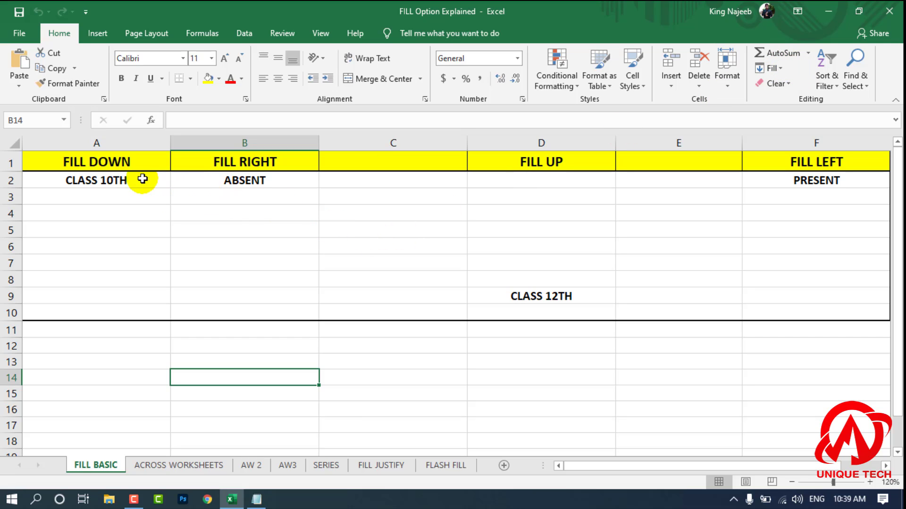
left_click(91, 182)
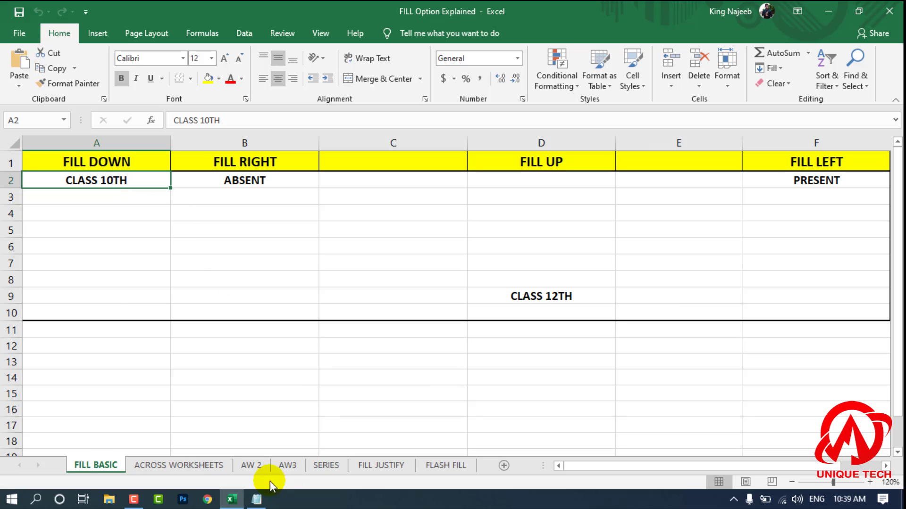
Step: Fill CLASS 10TH down through A2:A10 and undo that fill
left_click_drag(98, 181, 95, 233)
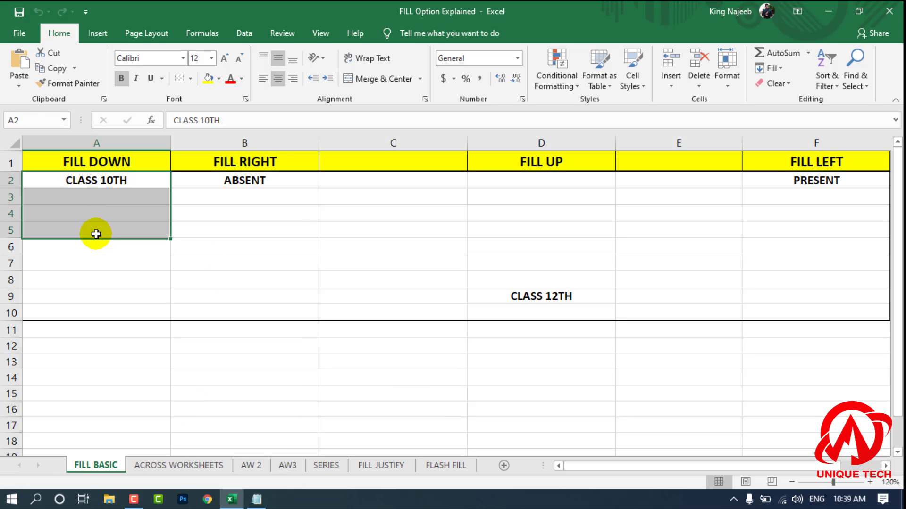
left_click(102, 269)
left_click(113, 181)
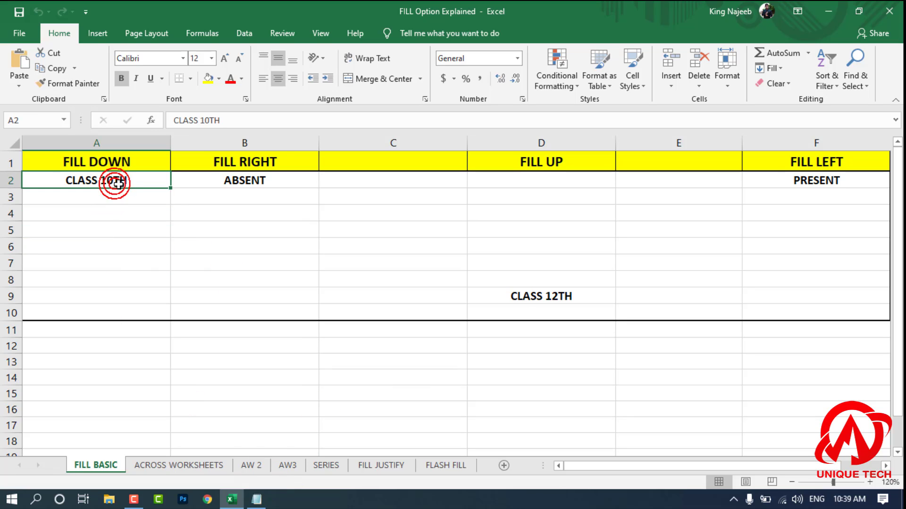
left_click(111, 211)
left_click_drag(109, 181, 101, 307)
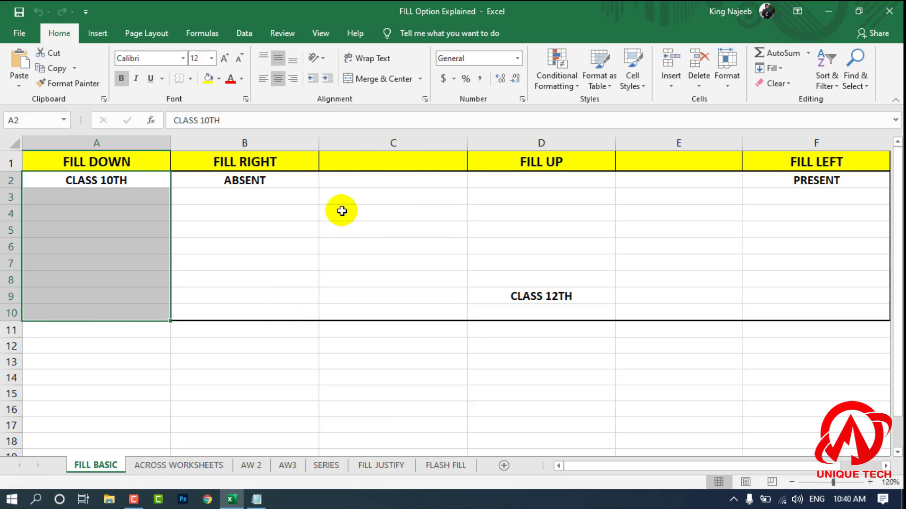
key("ctrl+d")
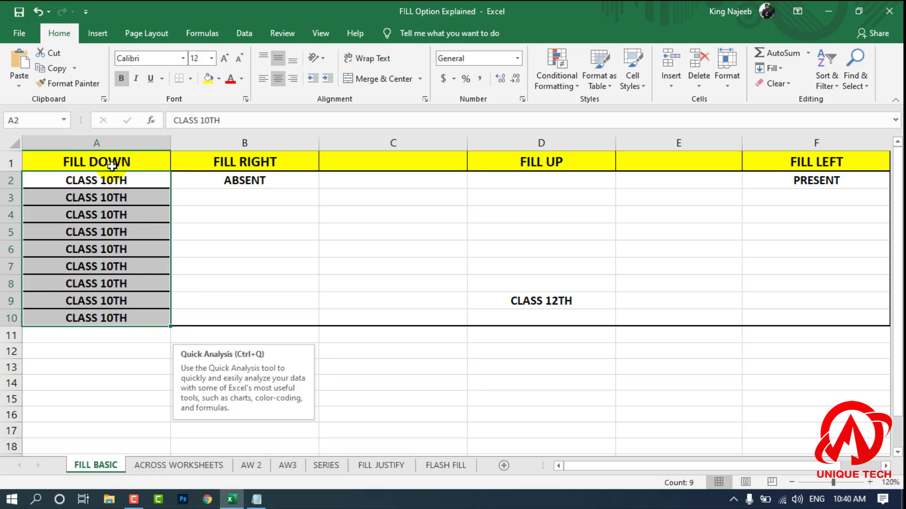
key("ctrl+z")
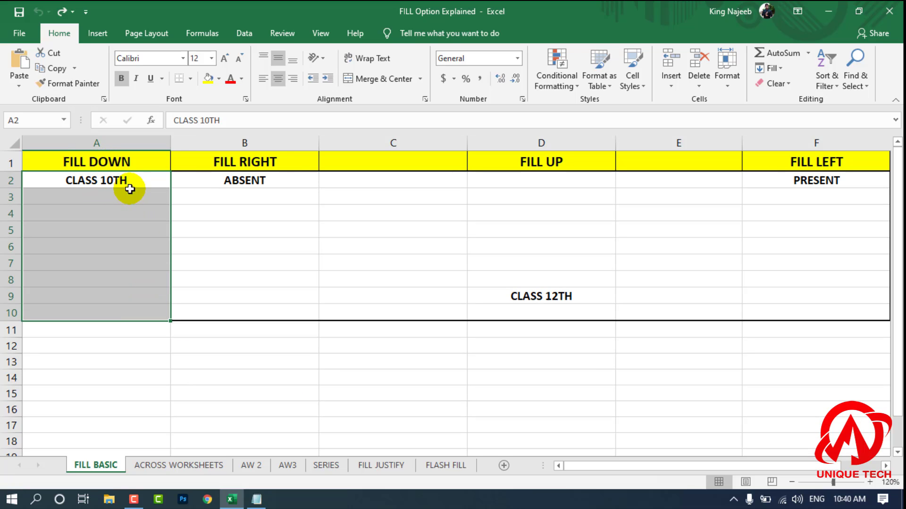
Step: Apply Fill Down to A2:A9 to repeat CLASS 10TH, and undo the fill
left_click(210, 263)
left_click_drag(125, 187, 123, 293)
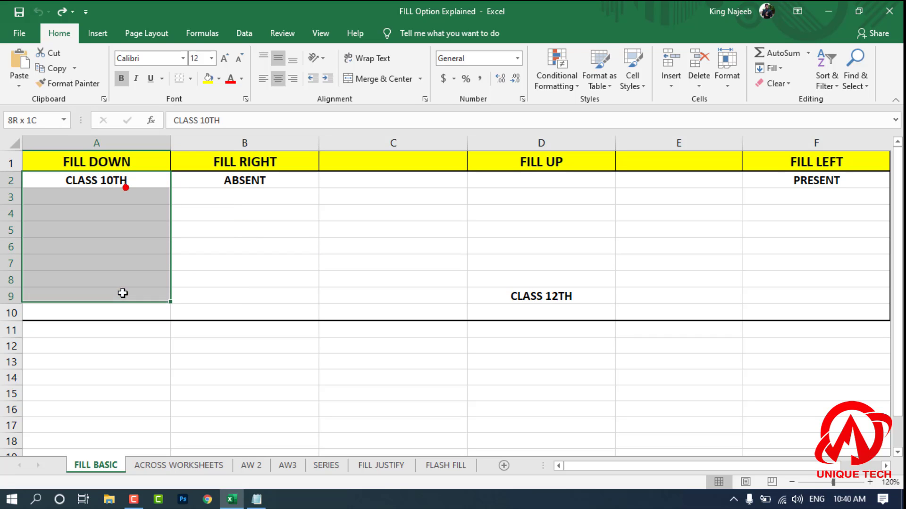
left_click(778, 69)
left_click(784, 84)
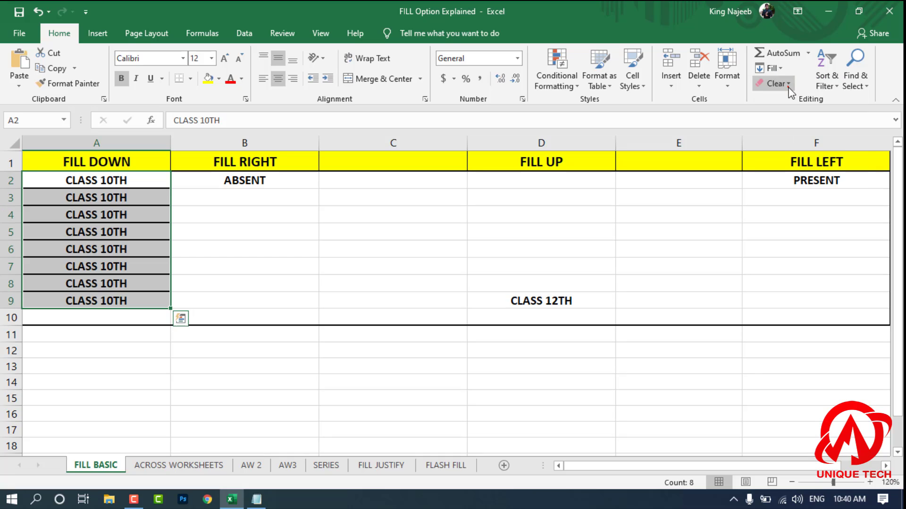
left_click(328, 263)
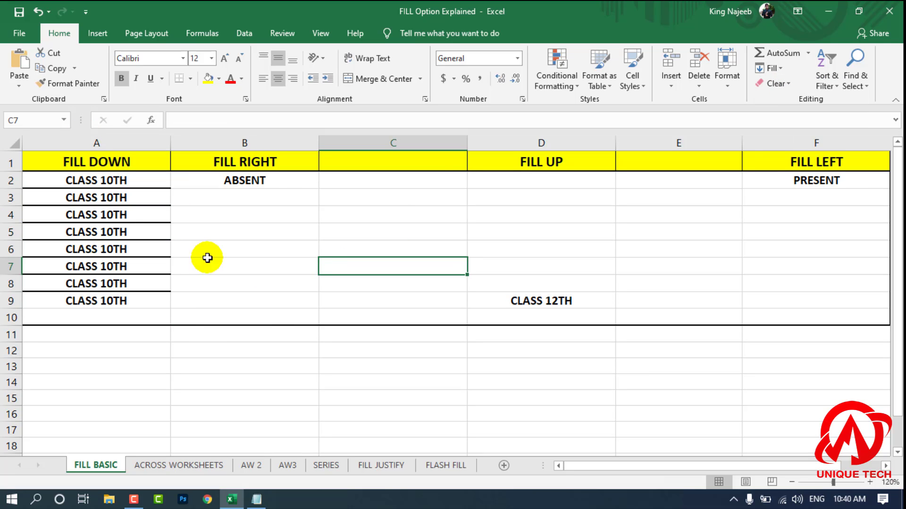
left_click(249, 253)
key("ctrl+z")
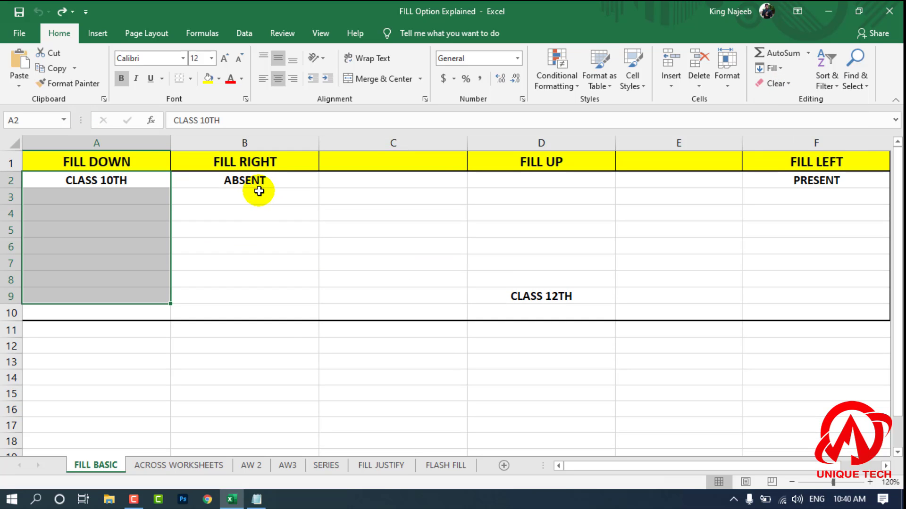
Step: Apply Fill Up to D2:D9 to copy CLASS 12TH upward from D9, and undo the fill
left_click(782, 71)
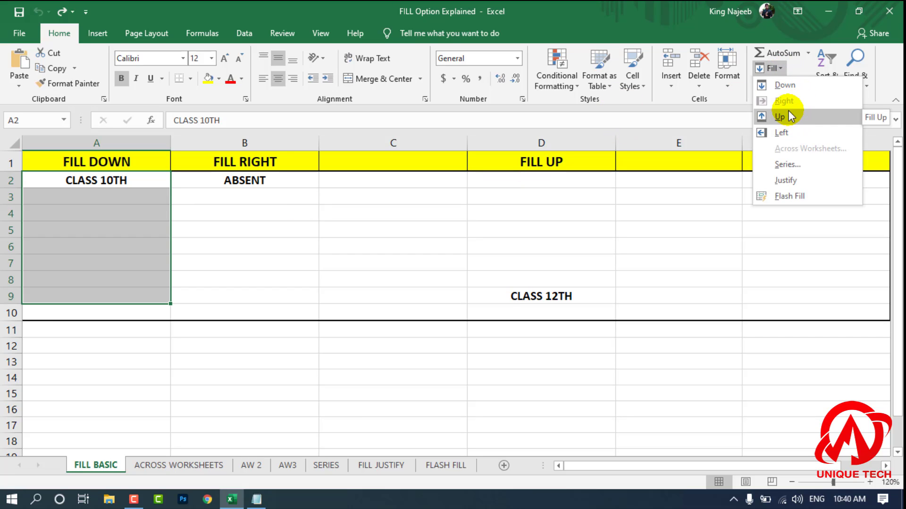
left_click(480, 218)
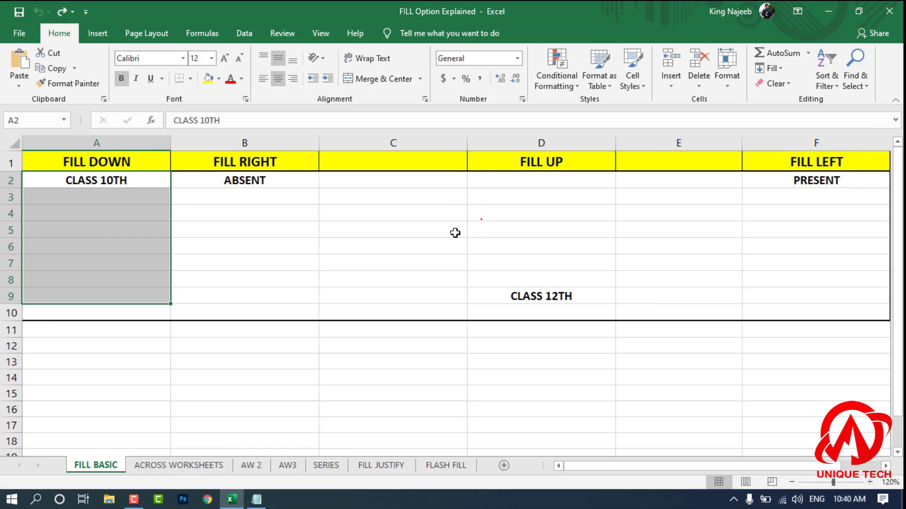
left_click_drag(583, 172, 576, 293)
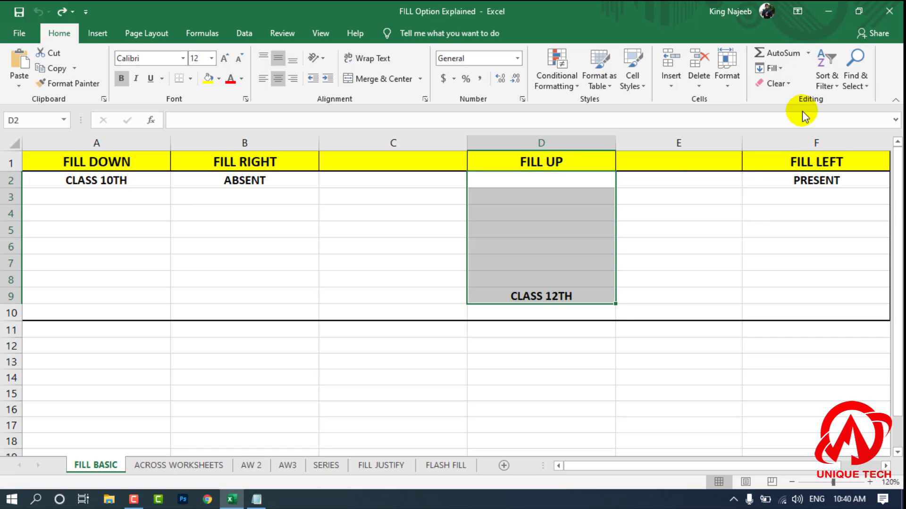
left_click(685, 229)
left_click_drag(597, 182, 574, 302)
left_click_drag(685, 267, 686, 271)
left_click_drag(556, 182, 543, 296)
left_click(772, 68)
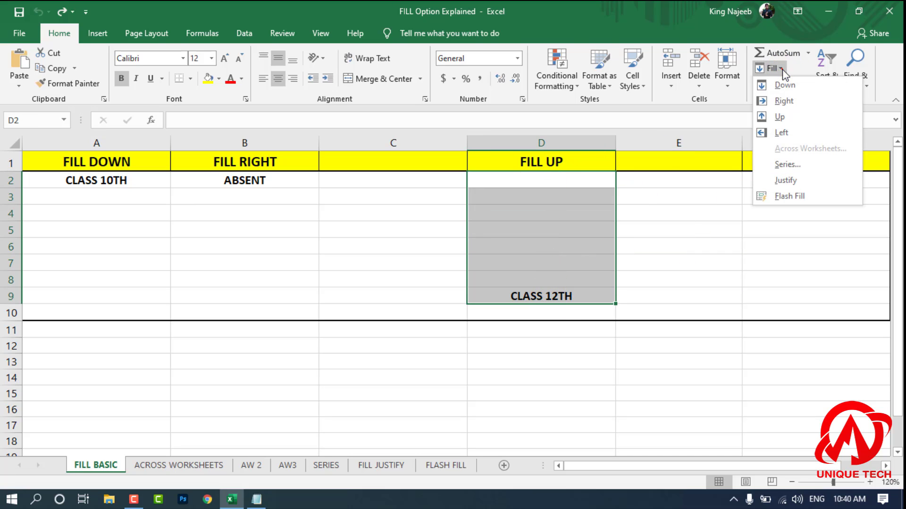
left_click(808, 118)
left_click(700, 228)
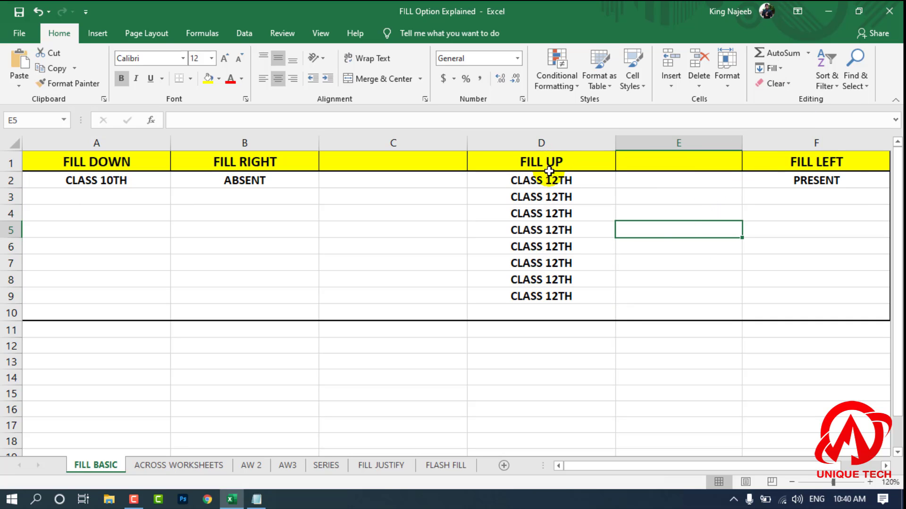
key("ctrl+z")
left_click(694, 227)
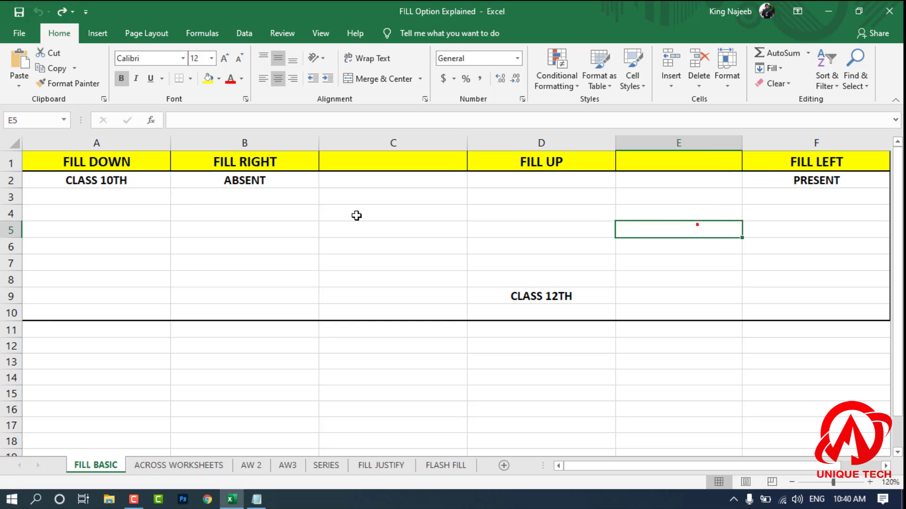
Step: Apply Fill Right to B2:D2 to copy ABSENT across the row, and undo the fill
left_click(236, 182)
left_click_drag(305, 179, 378, 183)
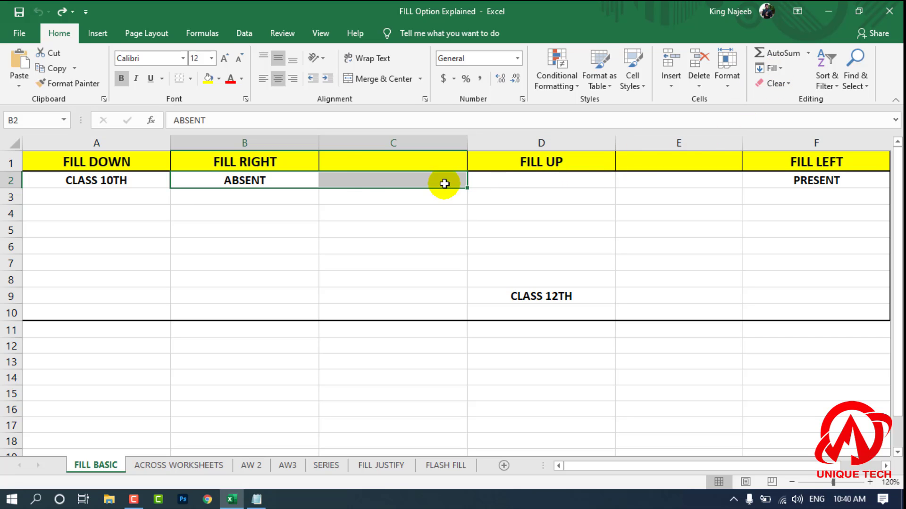
left_click_drag(284, 180, 527, 184)
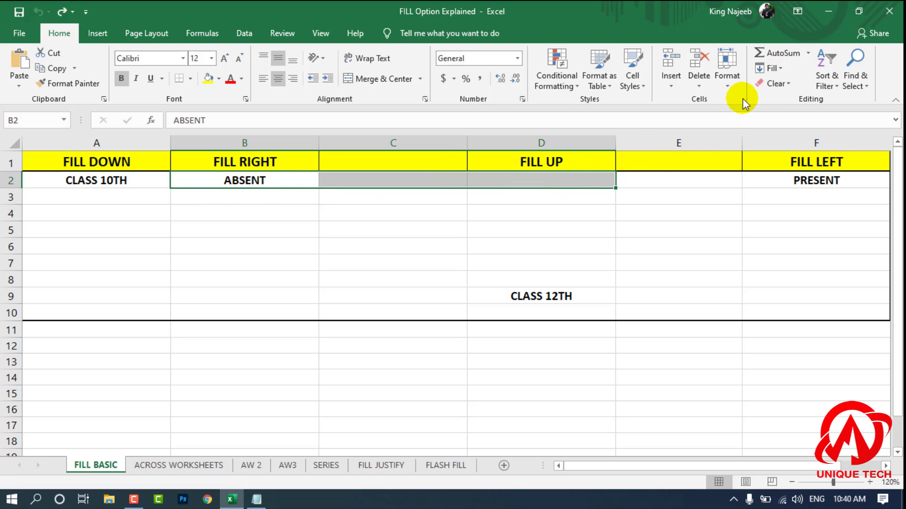
left_click(778, 72)
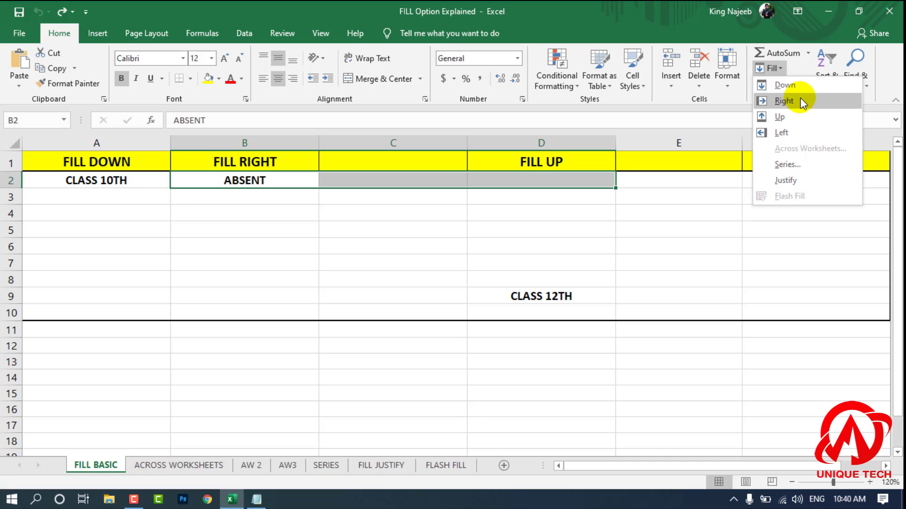
left_click(801, 100)
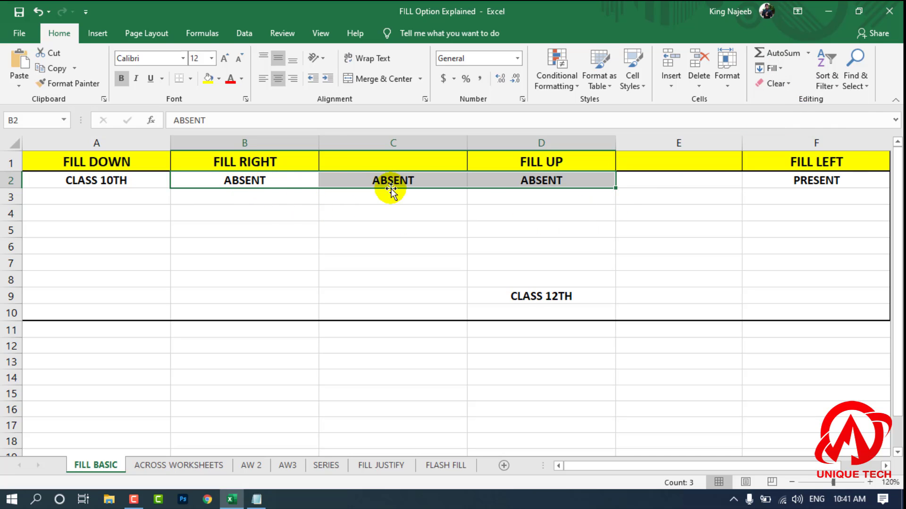
left_click(523, 250)
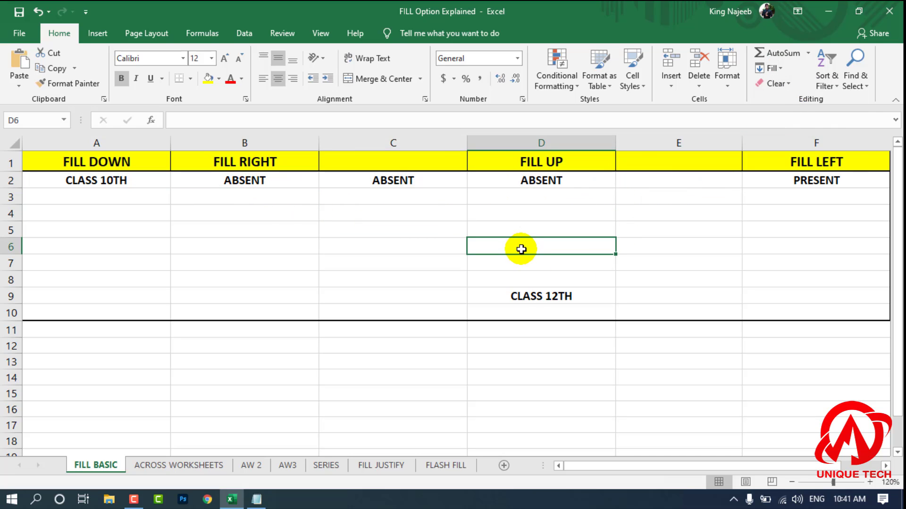
key("ctrl+z")
Step: Apply Fill Left to C2:F2 to copy PRESENT leftward from F2, and undo the fill
left_click_drag(680, 227, 691, 210)
left_click_drag(809, 181, 457, 177)
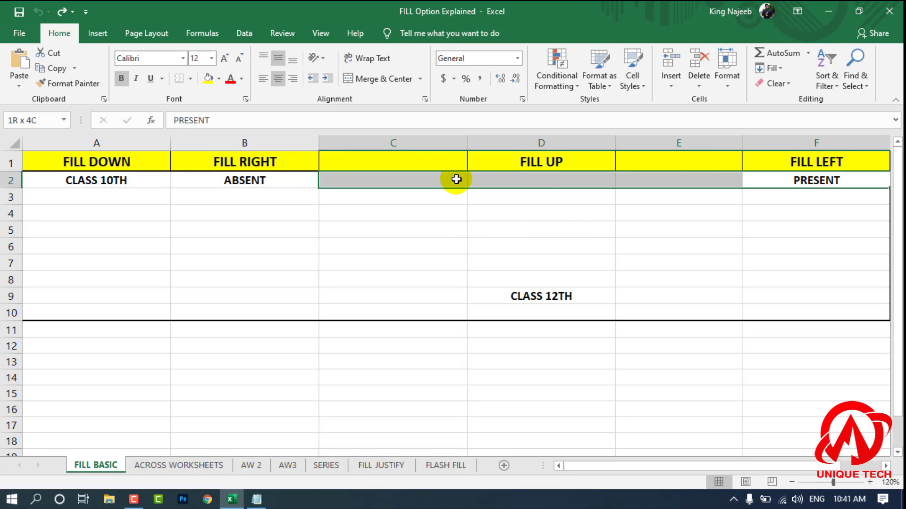
left_click(769, 69)
left_click(785, 131)
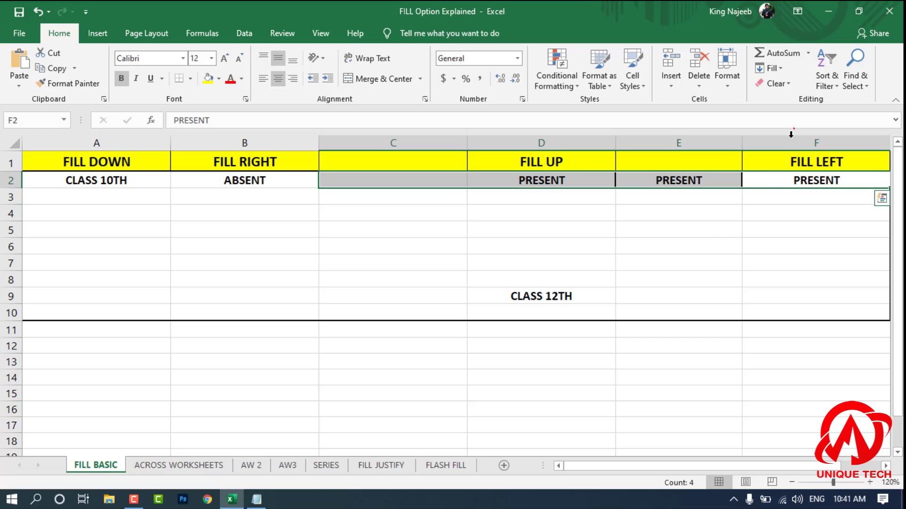
left_click(702, 215)
key("ctrl+z")
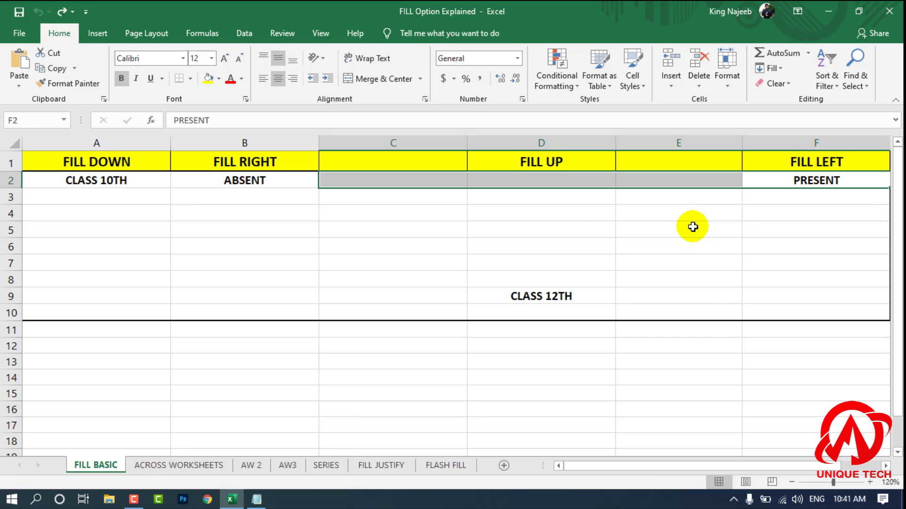
left_click(692, 227)
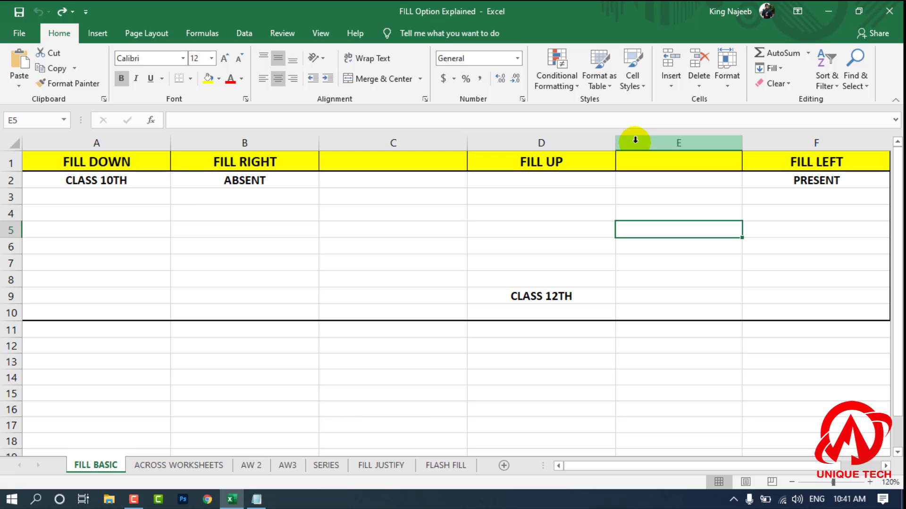
Step: Extend ABSENT from B2 down to B9 with the fill handle
left_click(279, 274)
left_click(491, 279)
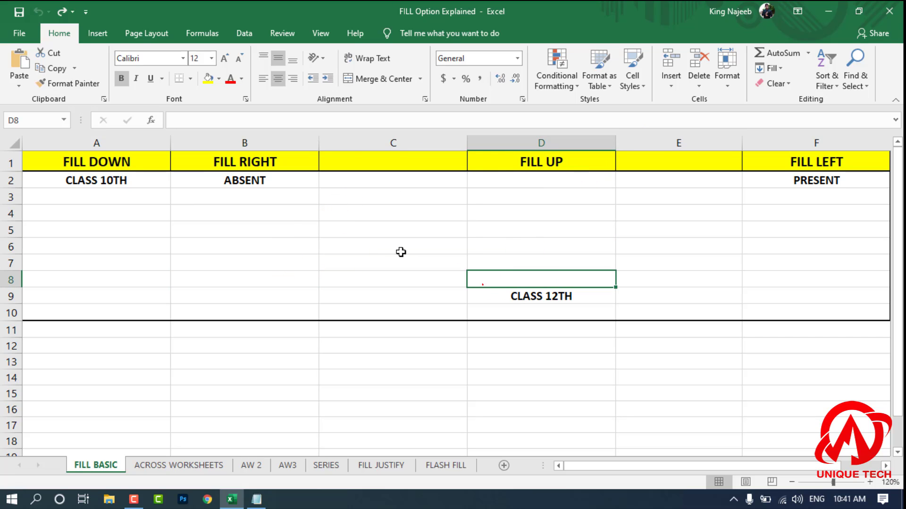
left_click(285, 182)
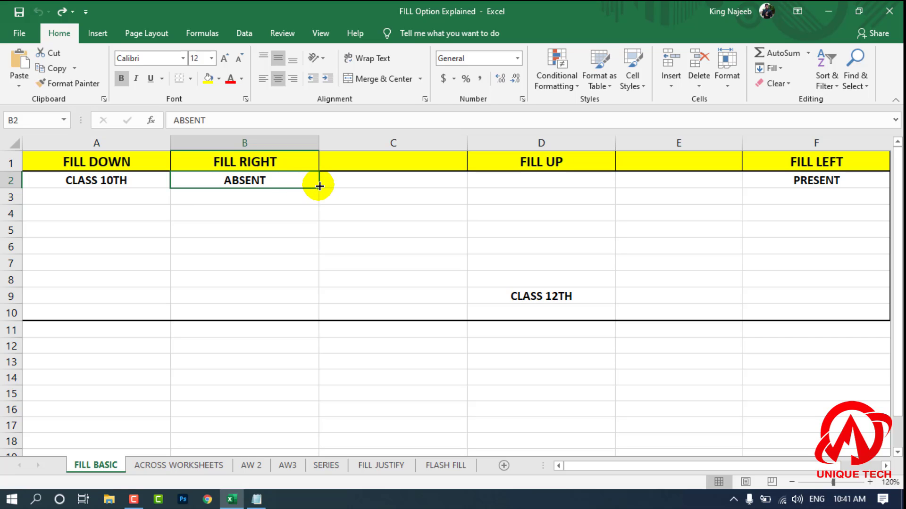
left_click_drag(319, 189, 312, 299)
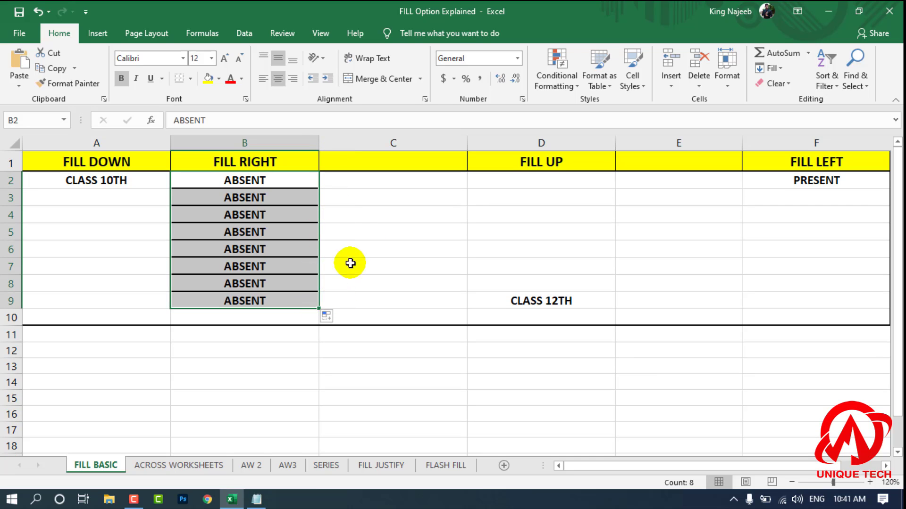
left_click(353, 248)
left_click(358, 215)
Step: Extend ABSENT from B4 across to E4 with the fill handle
left_click(300, 219)
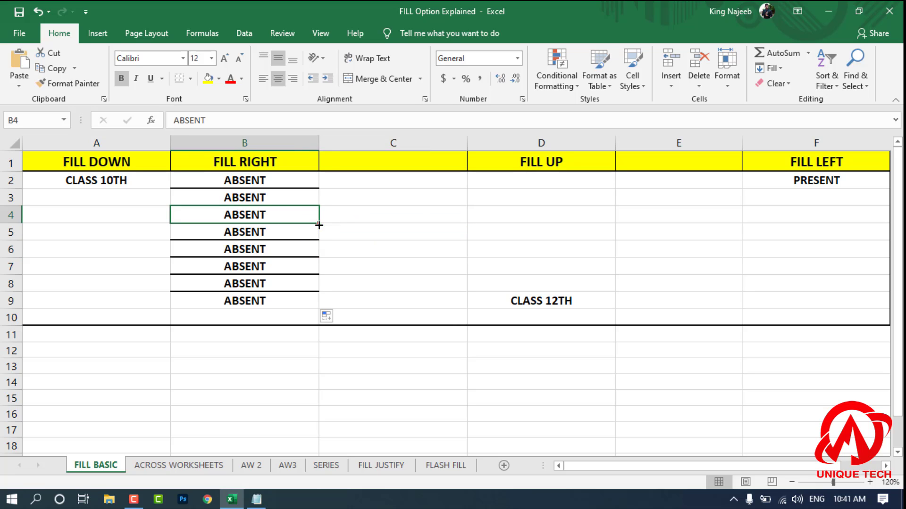
left_click_drag(319, 225, 717, 245)
left_click(718, 248)
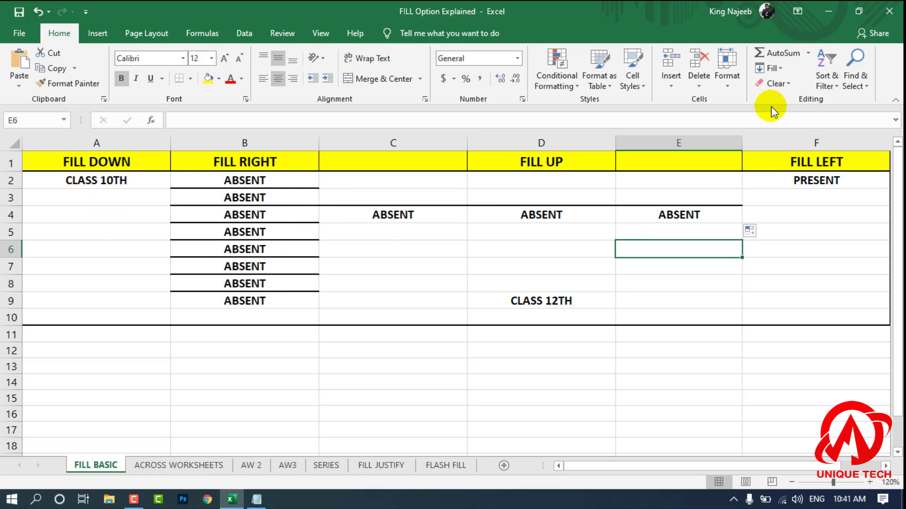
Step: Check the available Fill options and switch to the ACROSS WORKSHEETS sheet
left_click(344, 252)
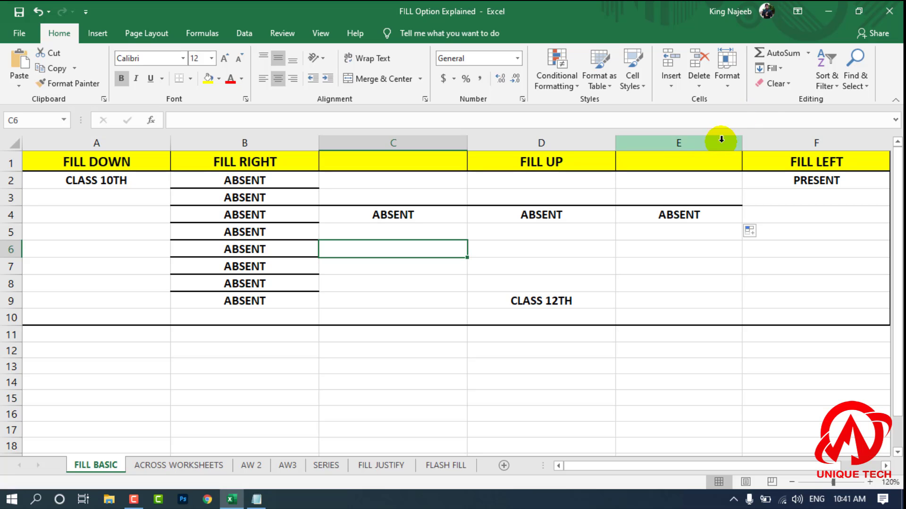
left_click(774, 83)
left_click(774, 70)
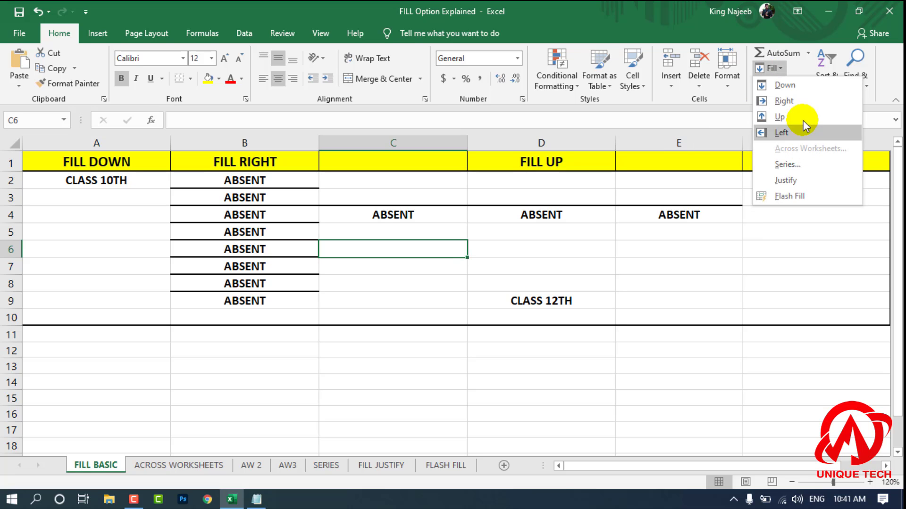
left_click(321, 387)
left_click(209, 465)
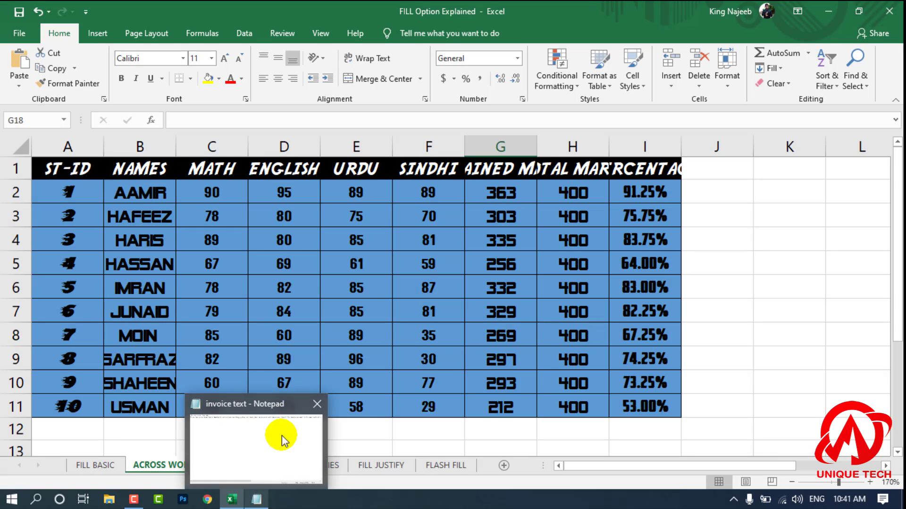
Step: Look at the empty AW 2 and AW3 sheets and return to the ACROSS WORKSHEETS sheet
left_click(610, 267)
left_click(713, 215)
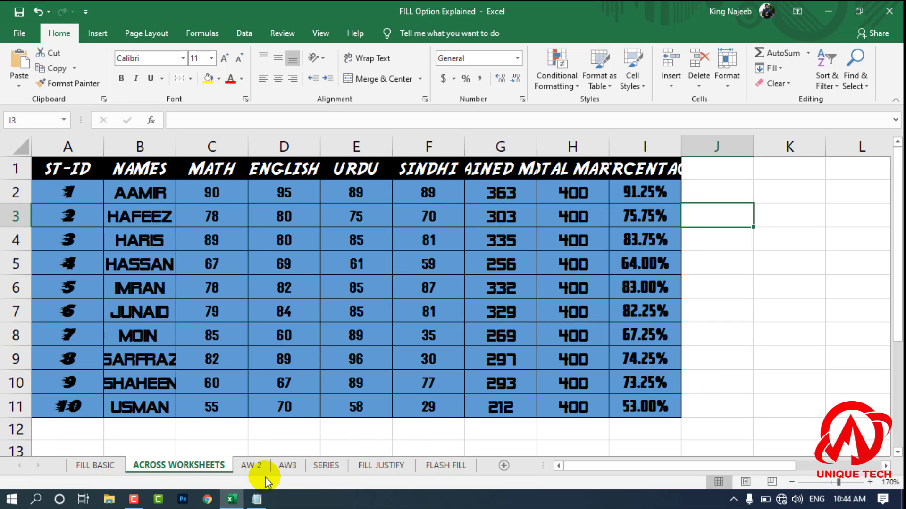
left_click(259, 470)
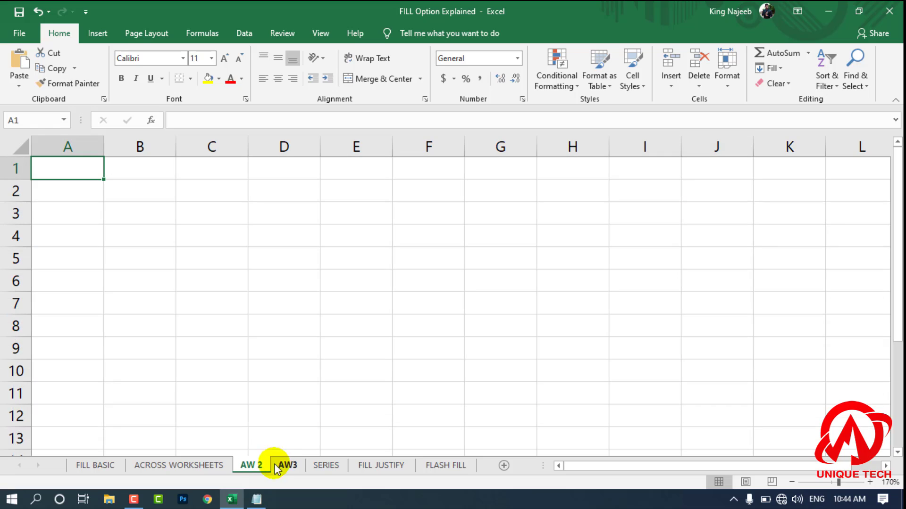
left_click(276, 467)
left_click(255, 466)
left_click(213, 465)
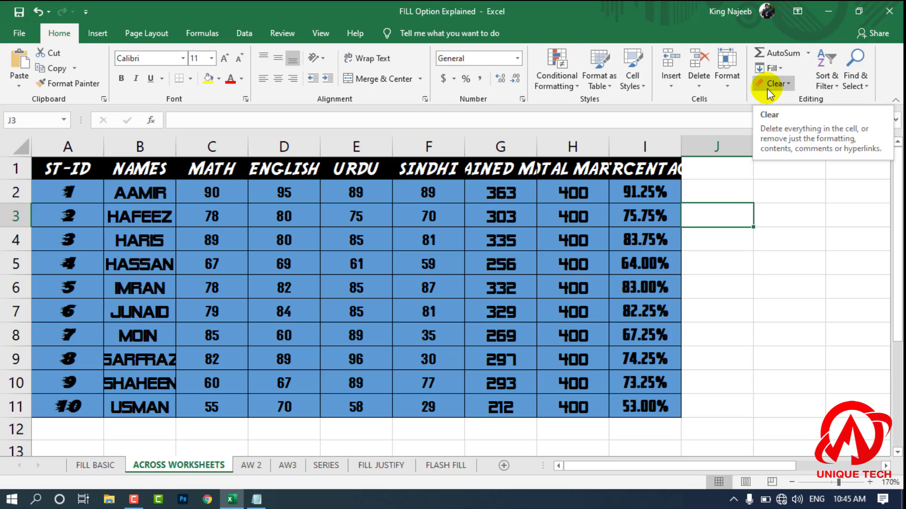
Step: Check whether the Across Worksheets fill option is available with only one sheet selected
left_click(771, 69)
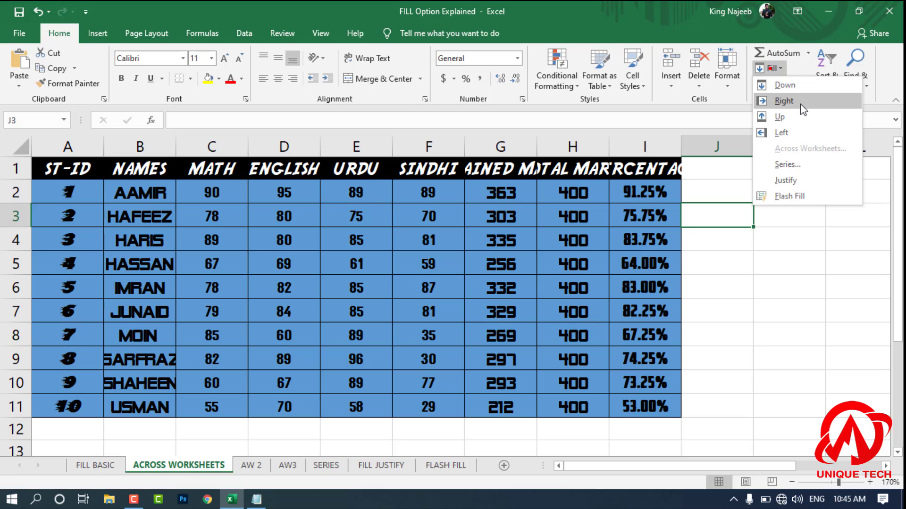
left_click(804, 150)
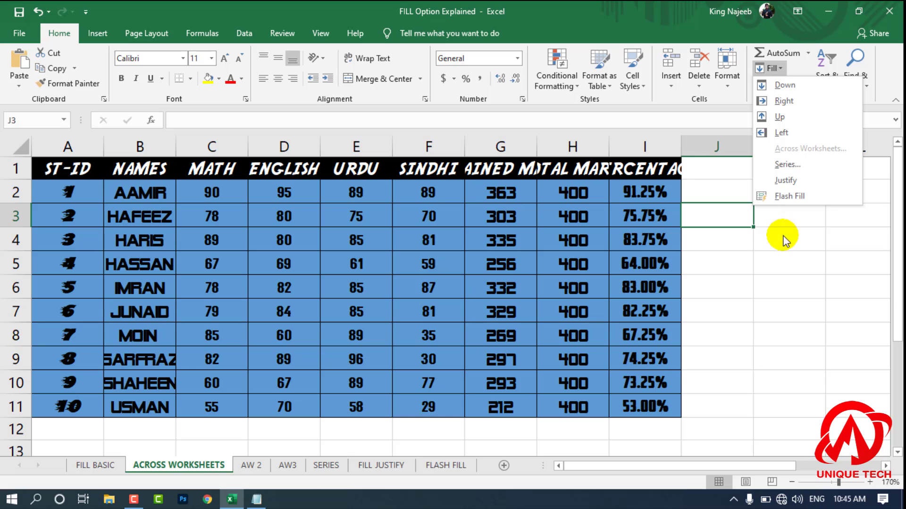
left_click(765, 233)
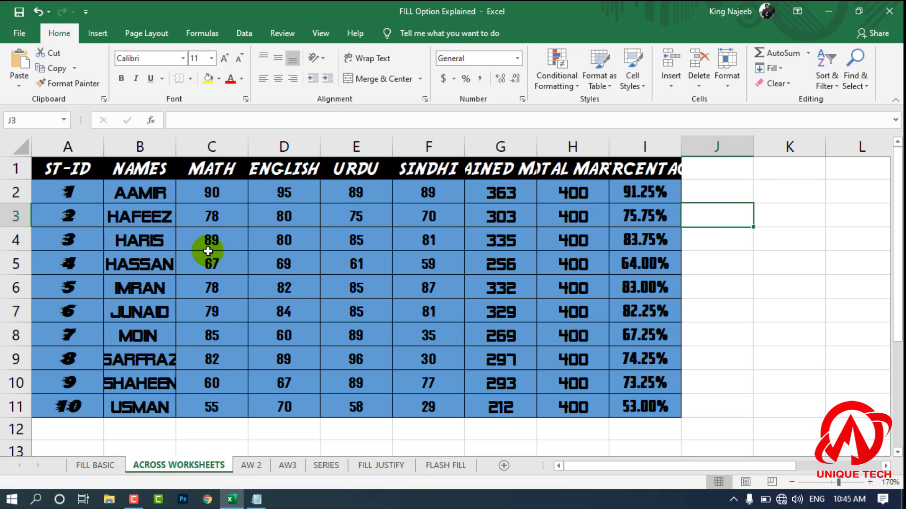
Step: Copy the marks table A1:I11 on the ACROSS WORKSHEETS sheet and leave the selection
left_click_drag(69, 169, 655, 406)
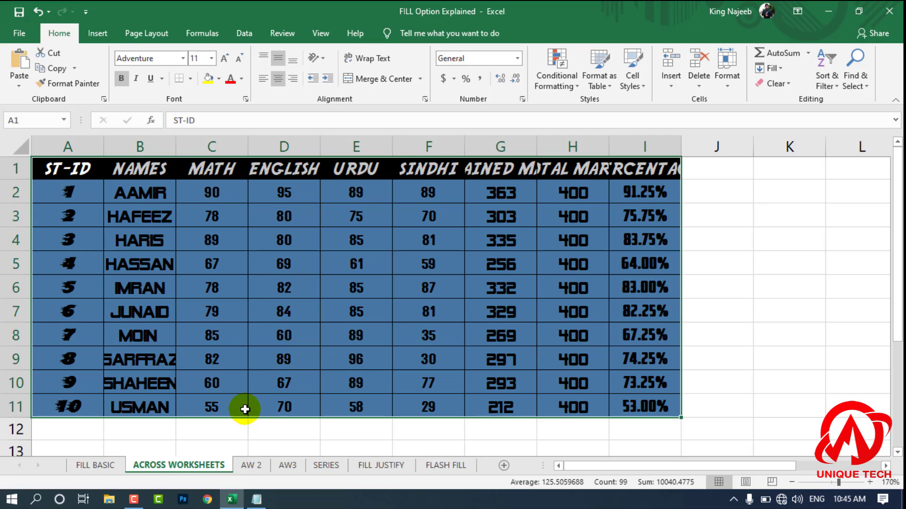
key("ctrl+c")
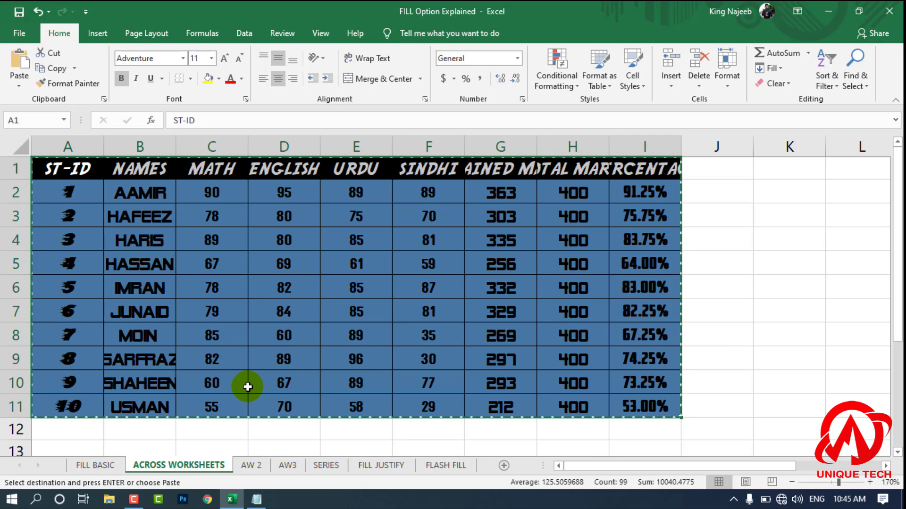
left_click(285, 467)
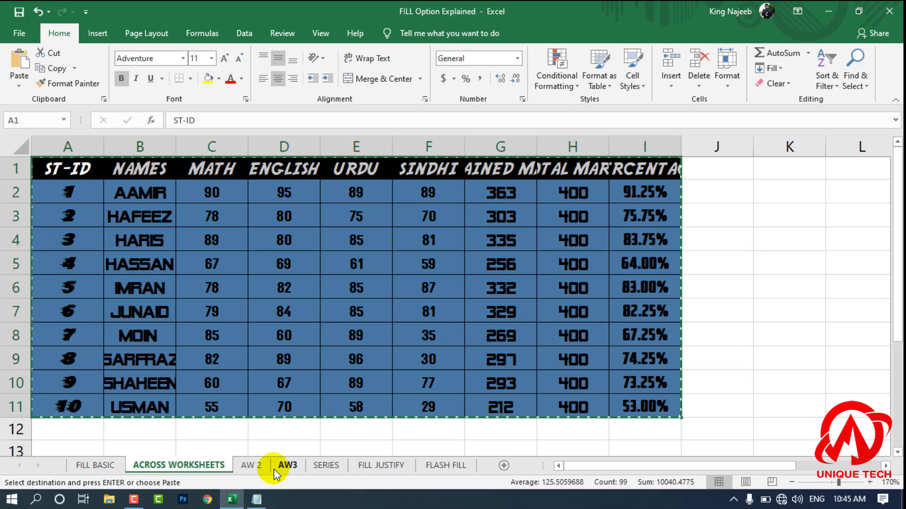
key("ctrl+q")
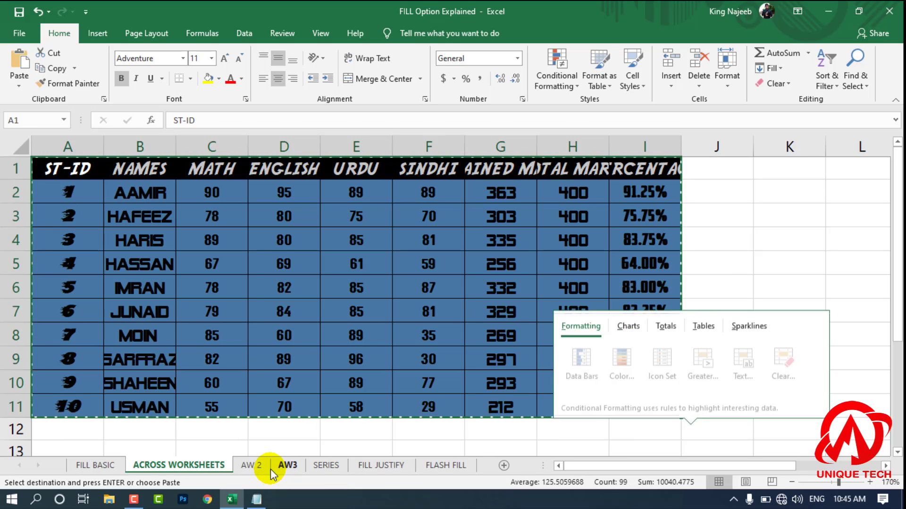
left_click(788, 272)
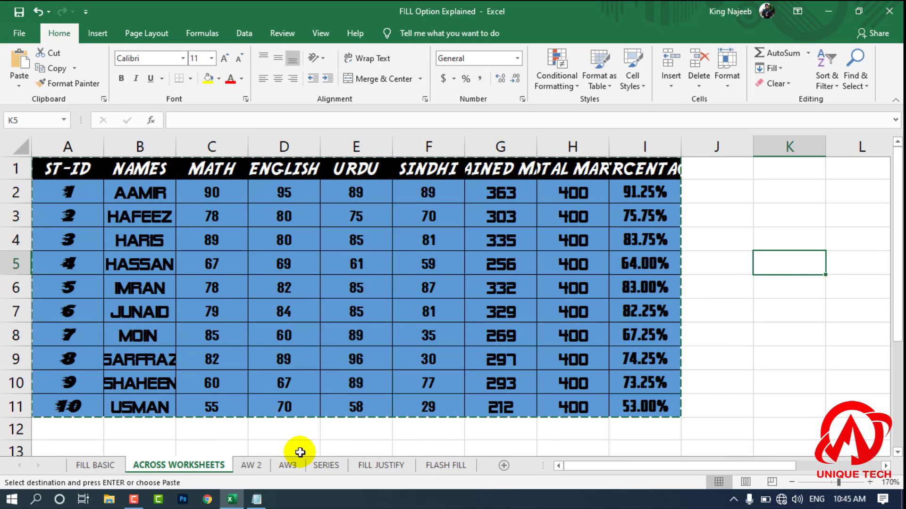
Step: Try to fill All across the grouped ACROSS WORKSHEETS, AW 2 and AW3 sheets with only K5 selected
left_click(261, 465, "ctrl")
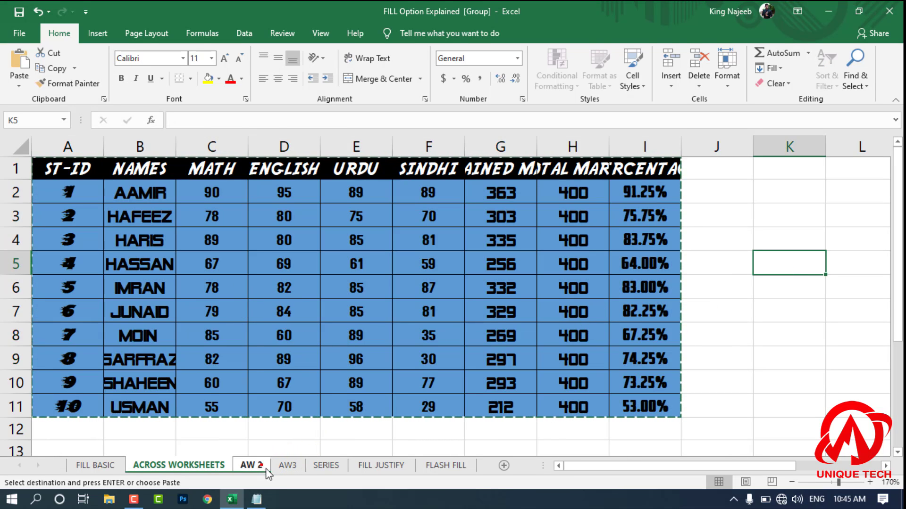
left_click(281, 468, "ctrl")
left_click(285, 467, "ctrl")
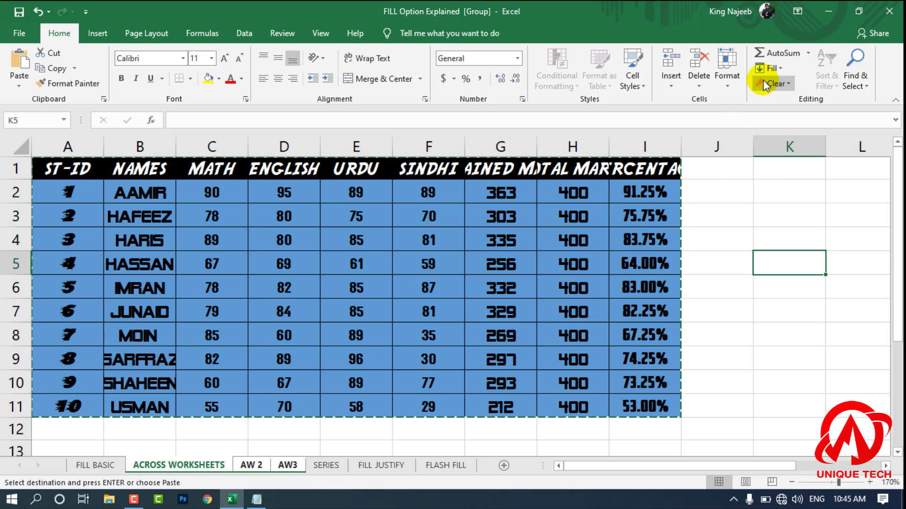
left_click(779, 69)
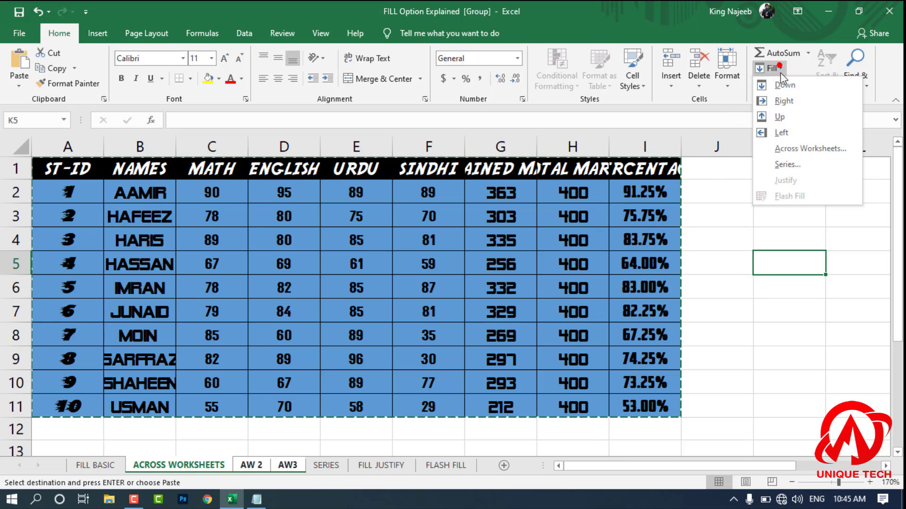
left_click(823, 148)
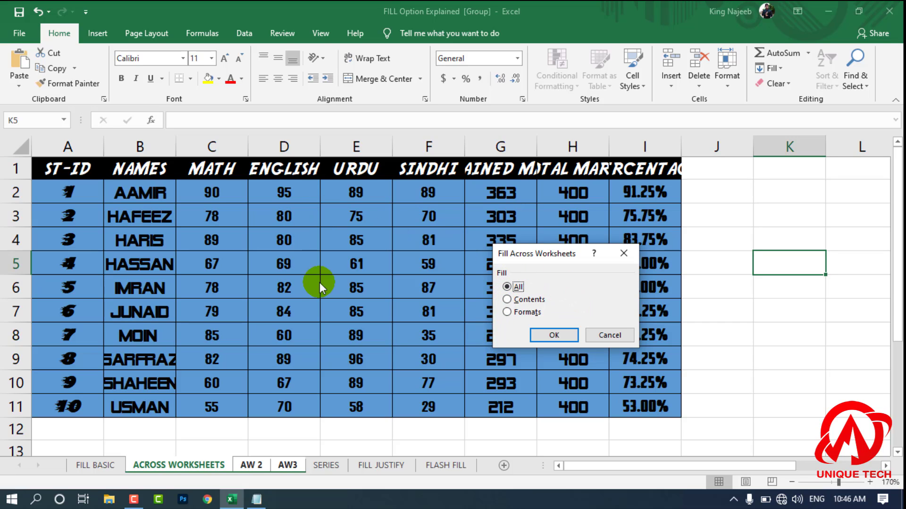
left_click(562, 338)
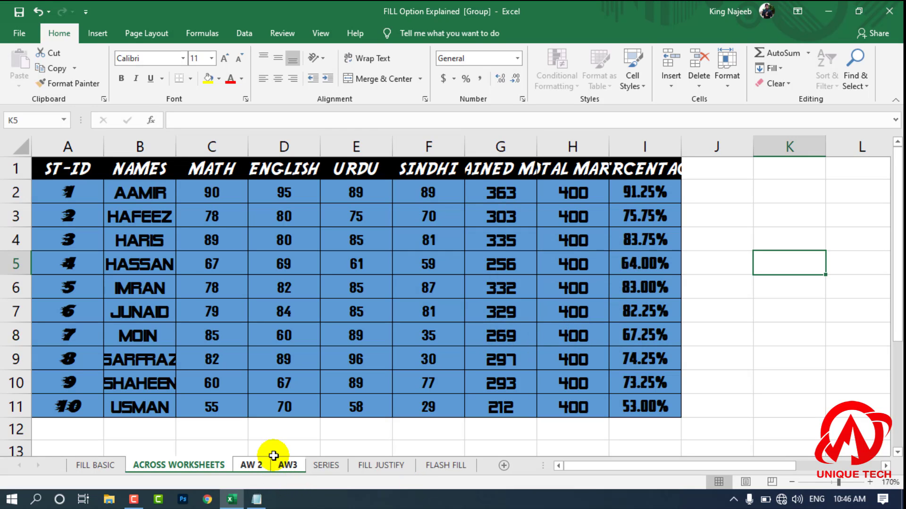
Step: Inspect the grouped AW 2 and AW3 sheets for the filled table and return to the ACROSS WORKSHEETS sheet
left_click(262, 430)
left_click(251, 466)
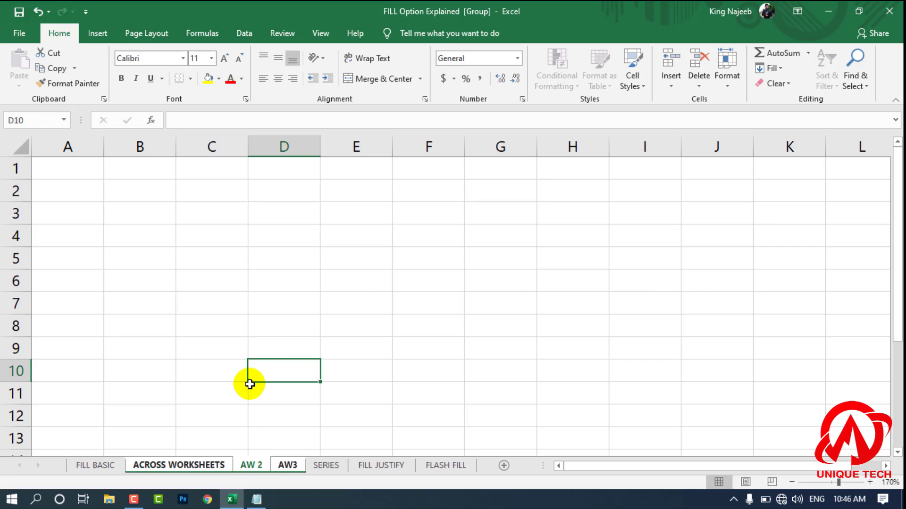
scroll(272, 360, "down", 7)
scroll(273, 360, "down", 6)
scroll(275, 355, "up", 13)
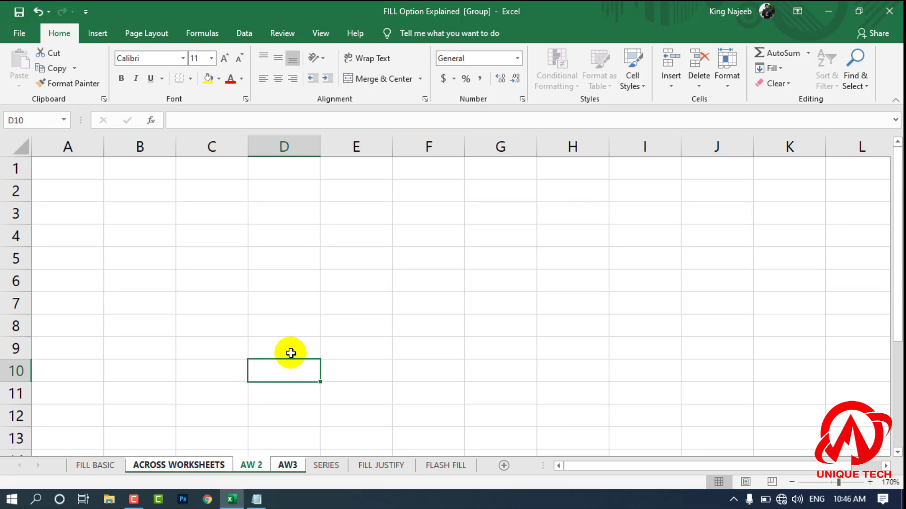
left_click(343, 335)
left_click(300, 462)
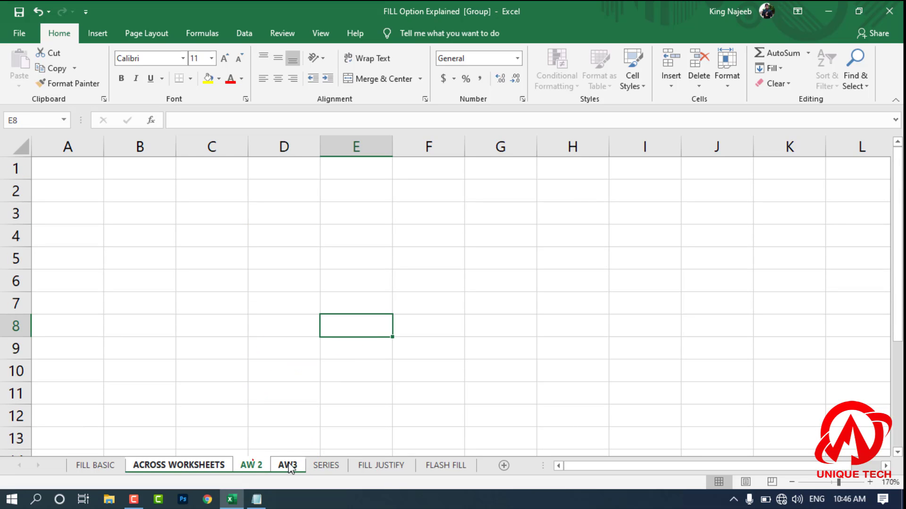
left_click(226, 465)
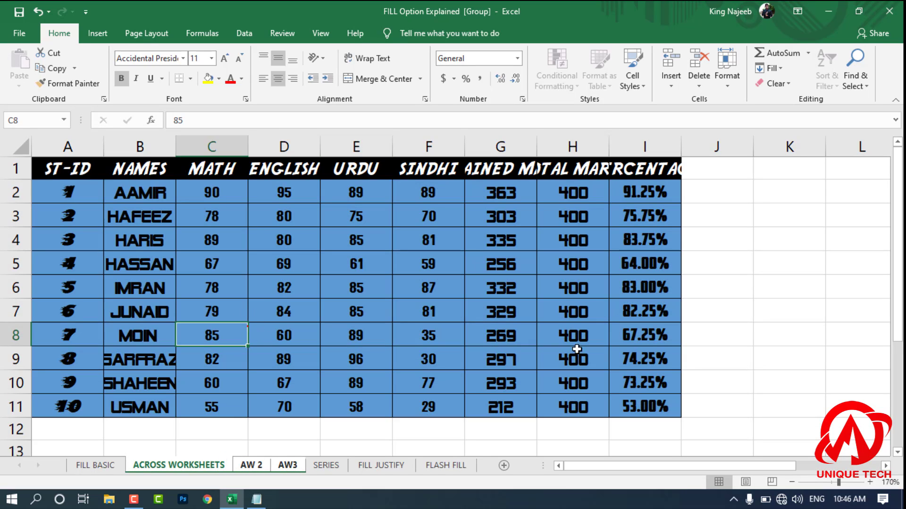
left_click(251, 464)
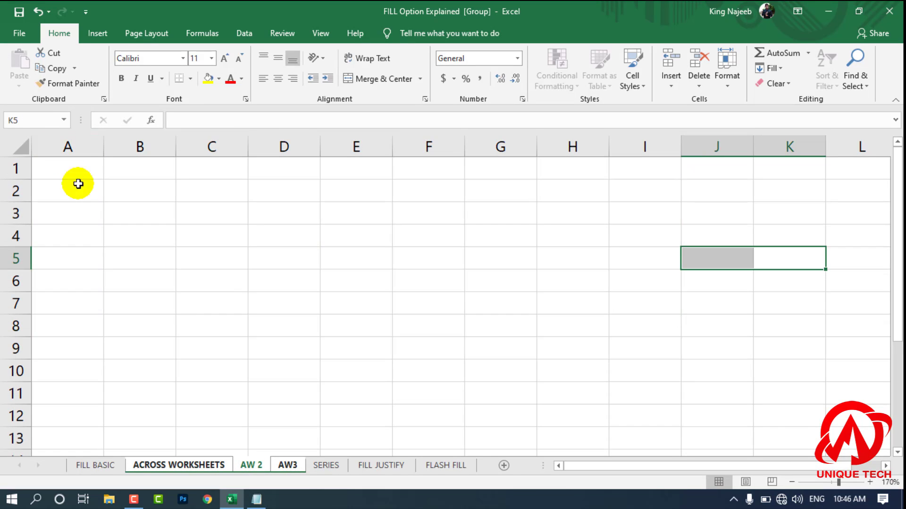
left_click(37, 170)
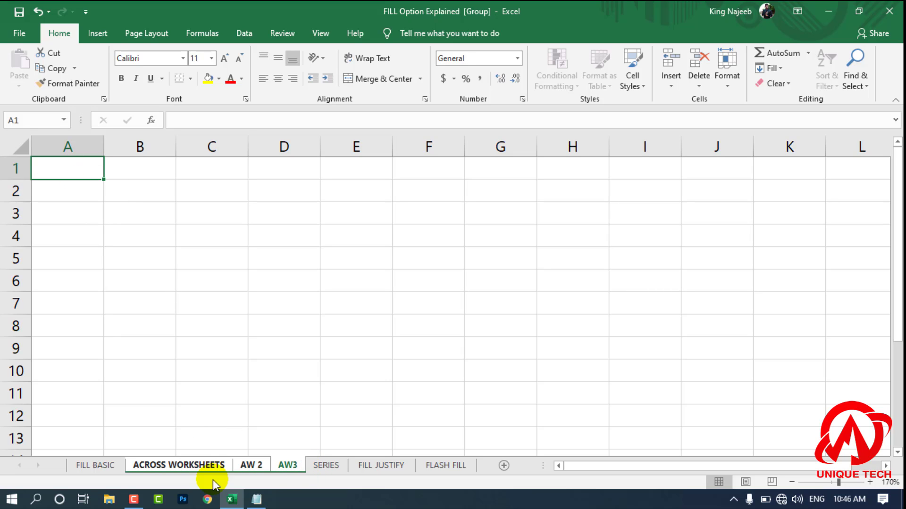
left_click(212, 466)
left_click(269, 443)
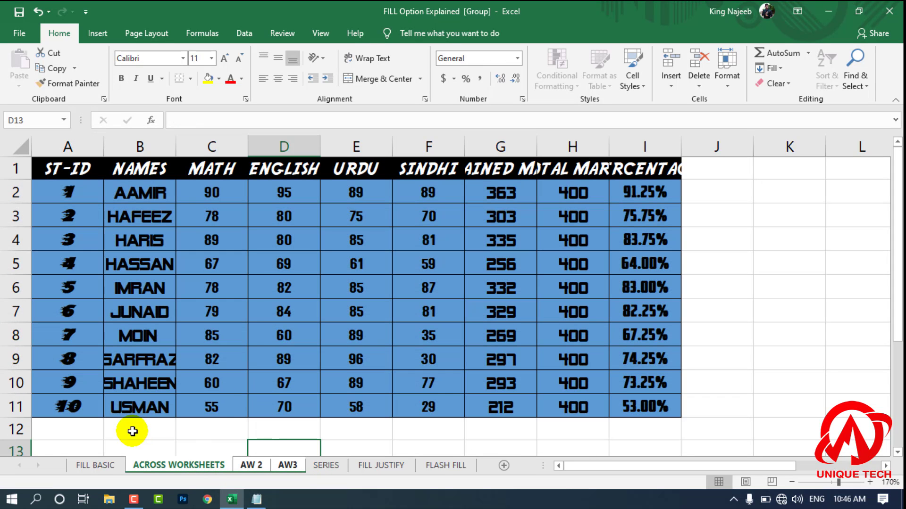
Step: Ungroup the sheets, select A1:I11, regroup ACROSS WORKSHEETS with AW 2 and AW3, and fill All across these worksheets
left_click(286, 467, "ctrl")
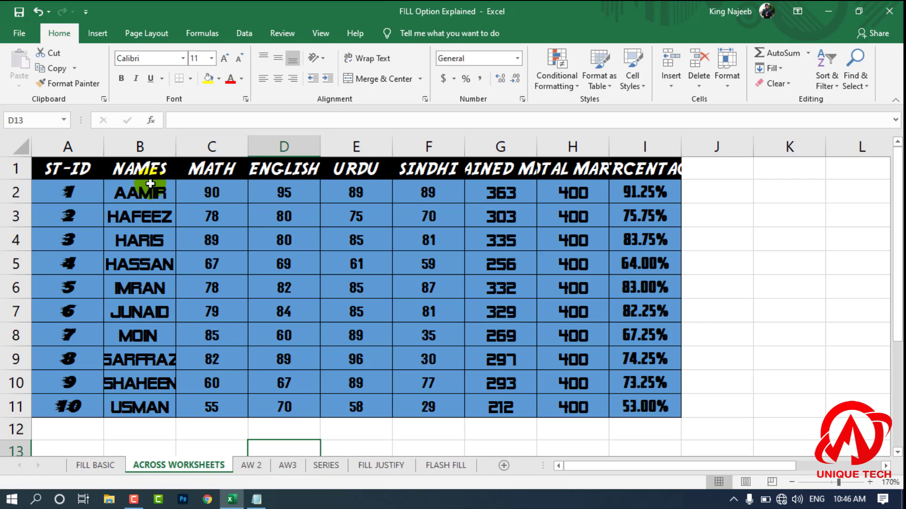
left_click_drag(53, 173, 666, 404)
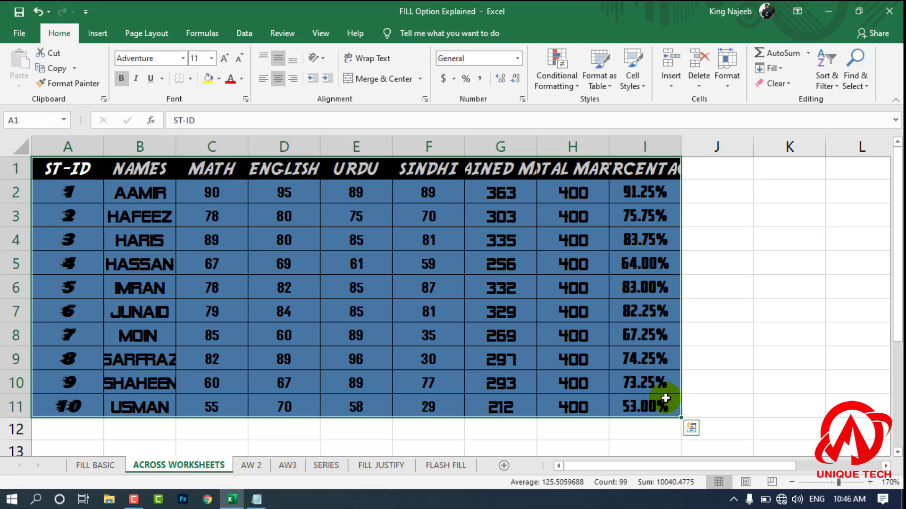
left_click(251, 466, "ctrl")
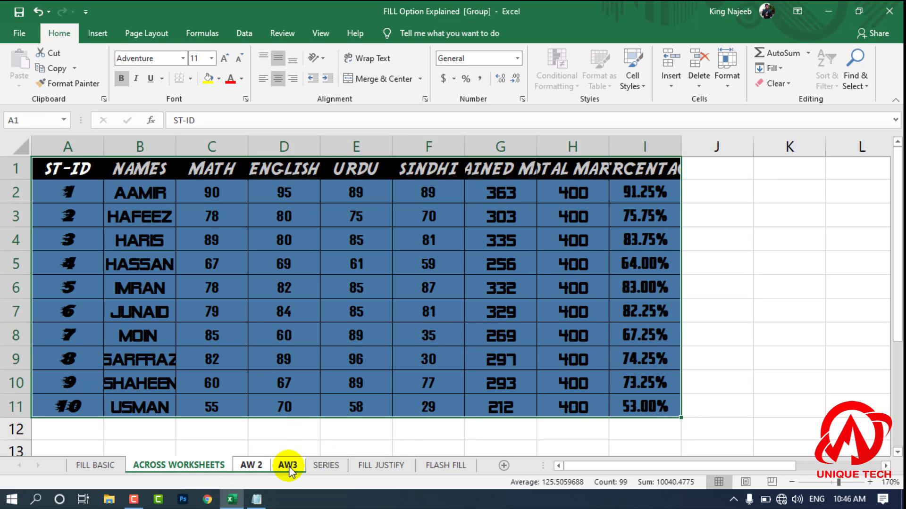
right_click(289, 464)
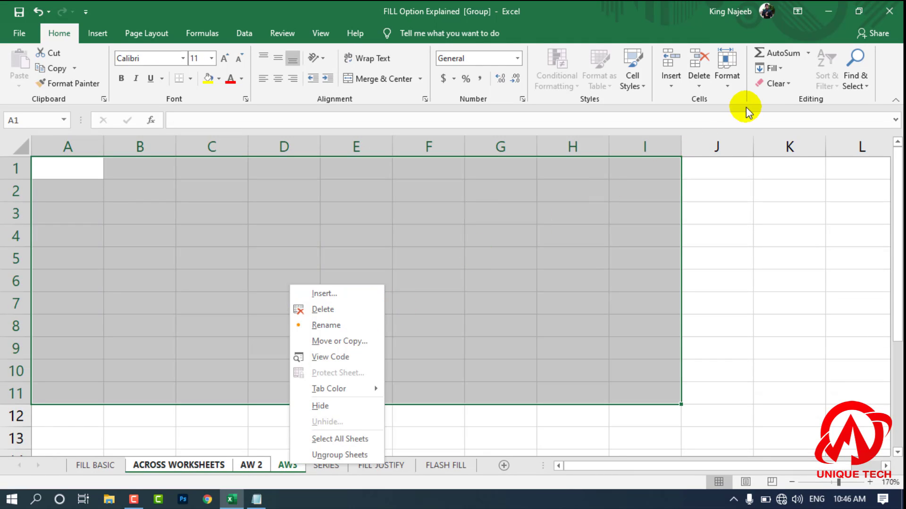
left_click(163, 467)
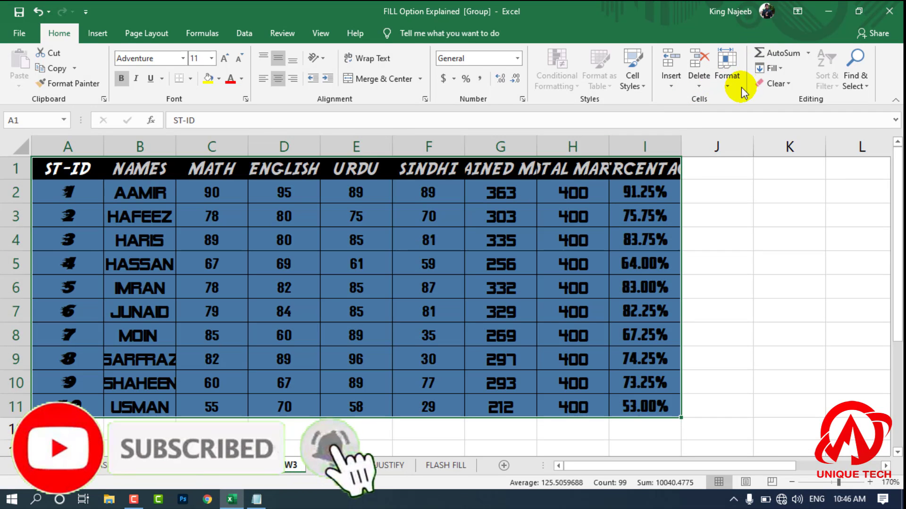
left_click(768, 70)
left_click(809, 149)
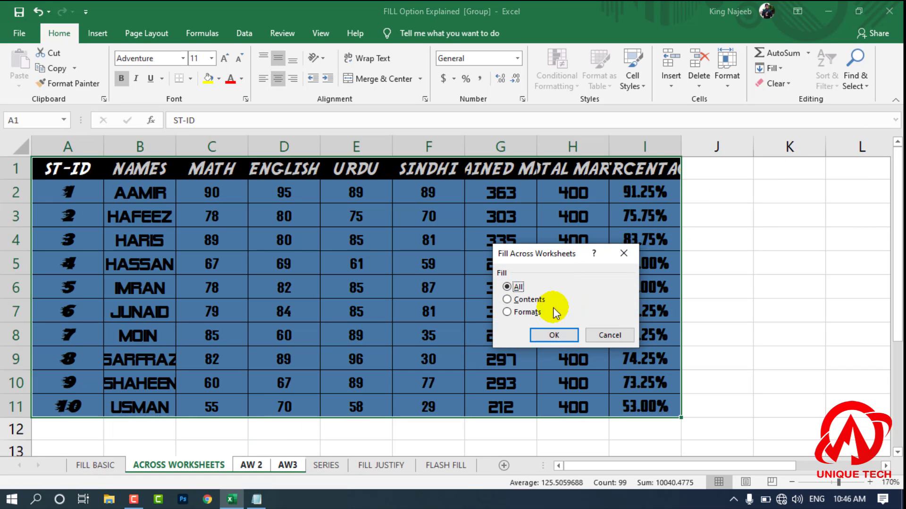
left_click(555, 335)
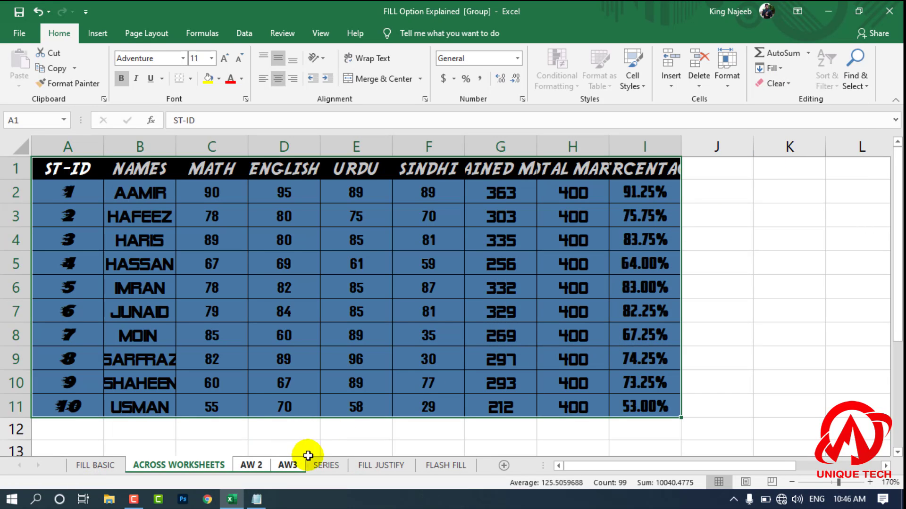
Step: Review the filled table on AW 2 and AW3 and return to the ACROSS WORKSHEETS sheet
left_click(257, 467)
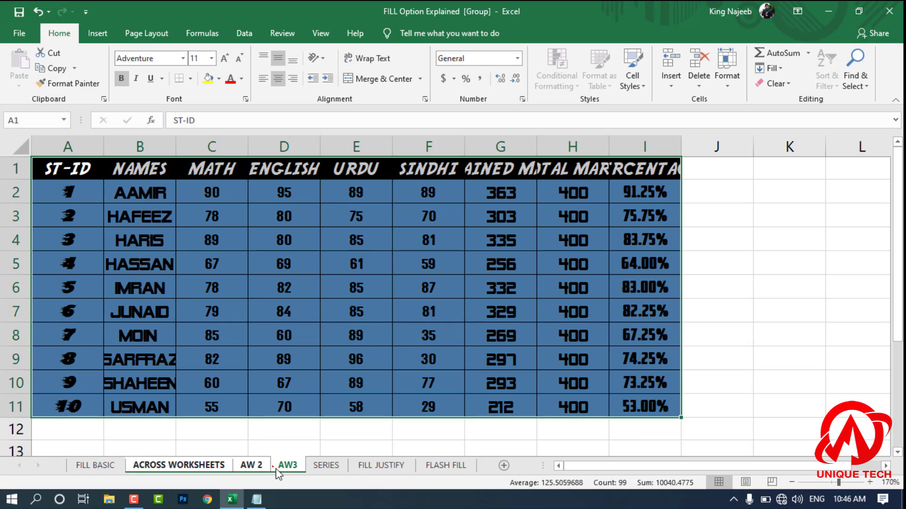
left_click(736, 309)
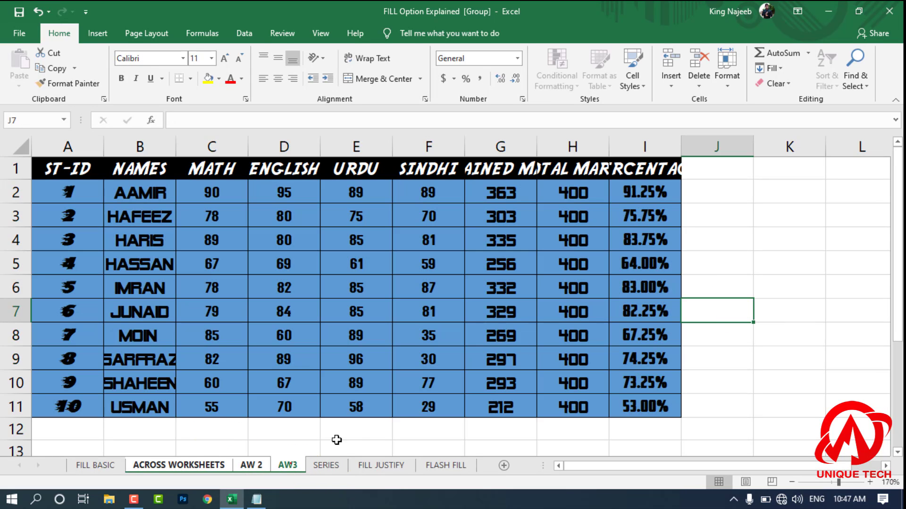
left_click(449, 389)
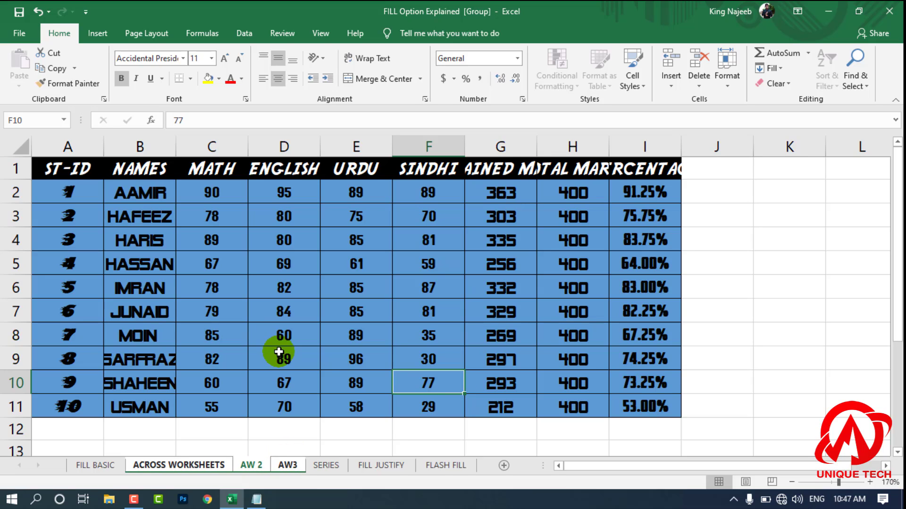
left_click(279, 352)
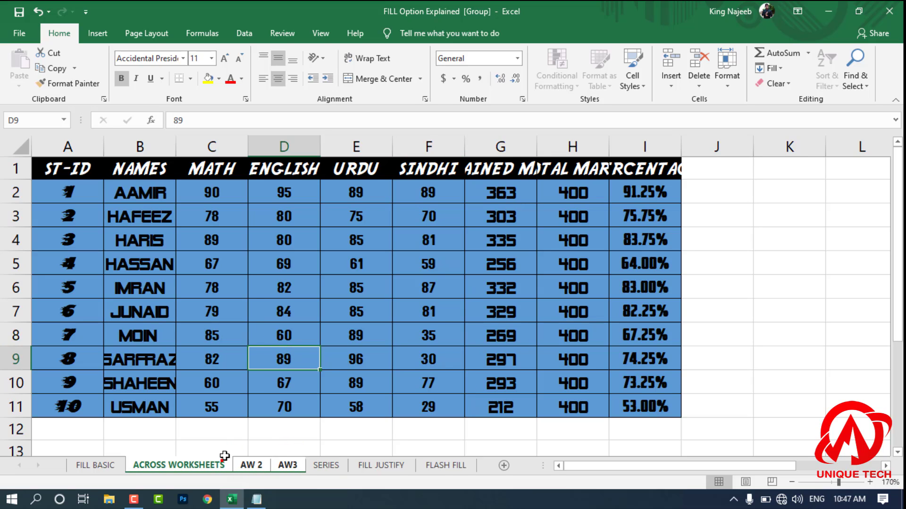
Step: Undo the fill across the grouped worksheets and the earlier ABSENT fill in column B of the FILL BASIC sheet
left_click(702, 344)
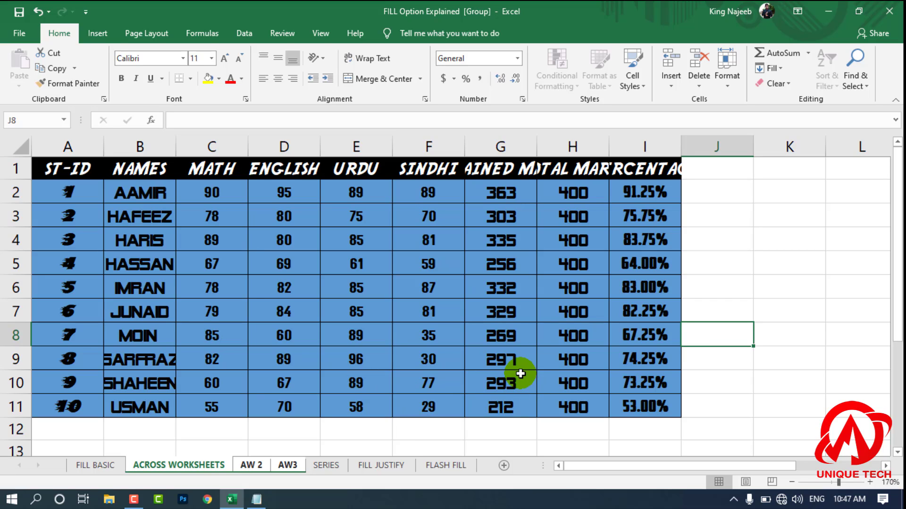
left_click(295, 446)
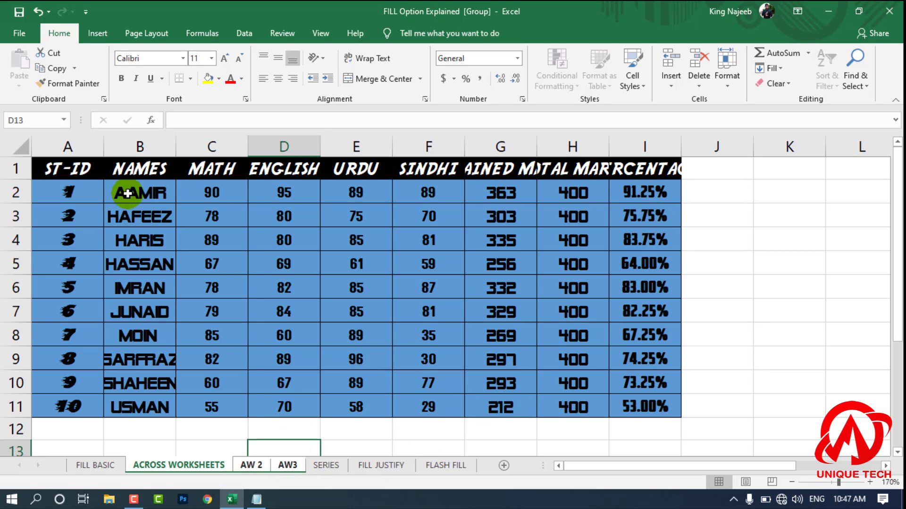
left_click_drag(695, 420, 27, 138)
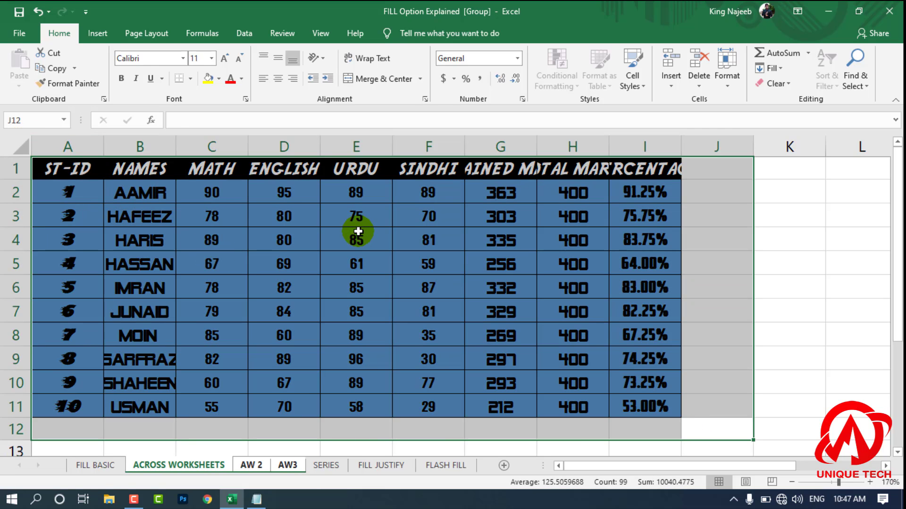
key("ctrl+z")
key("ctrl+z")
key("ctrl+z")
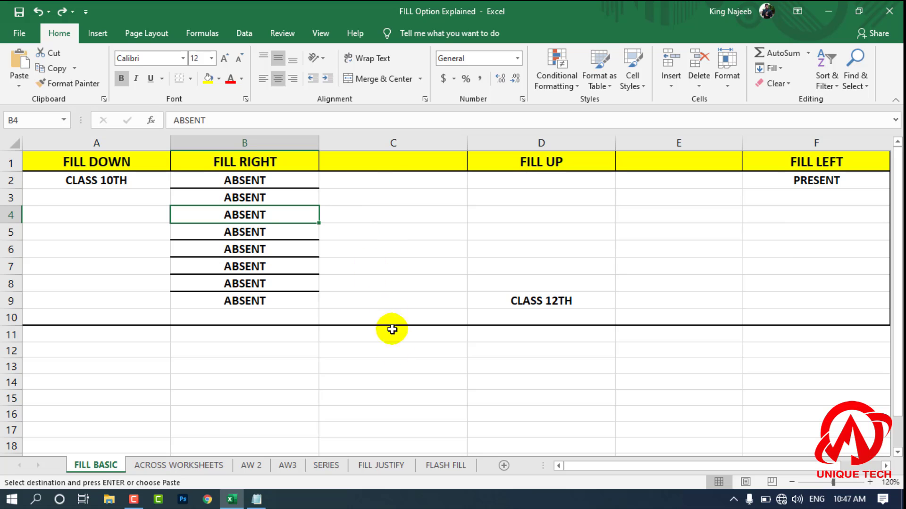
key("ctrl+z")
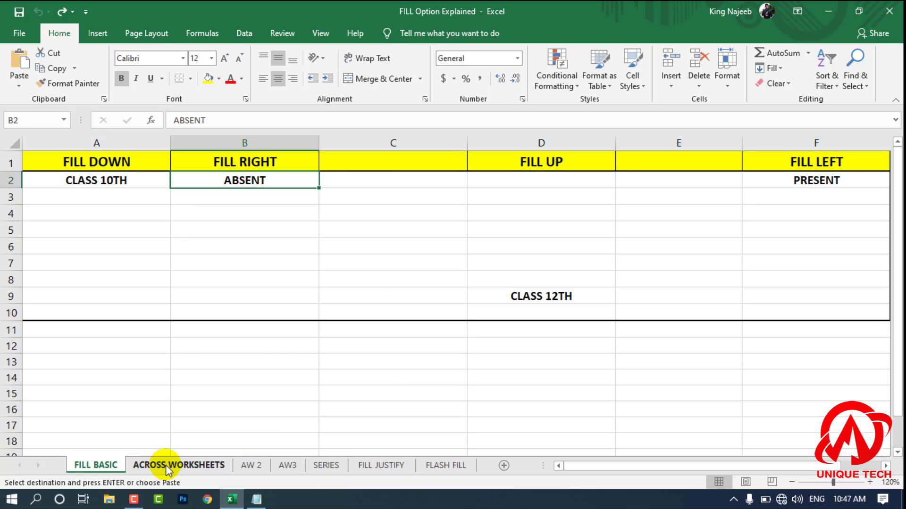
Step: Check the AW 2 and AW3 sheets after the undo and return to the ACROSS WORKSHEETS sheet
left_click(253, 465)
left_click(287, 466, "ctrl")
left_click(179, 465)
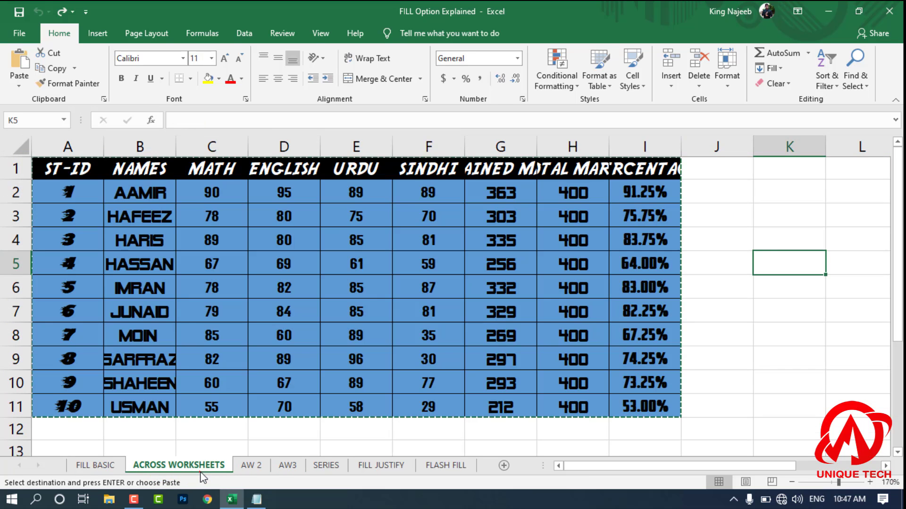
Step: Copy the marks table A1:I11 on ACROSS WORKSHEETS and group this sheet with AW 2 and AW3
double_click(495, 444)
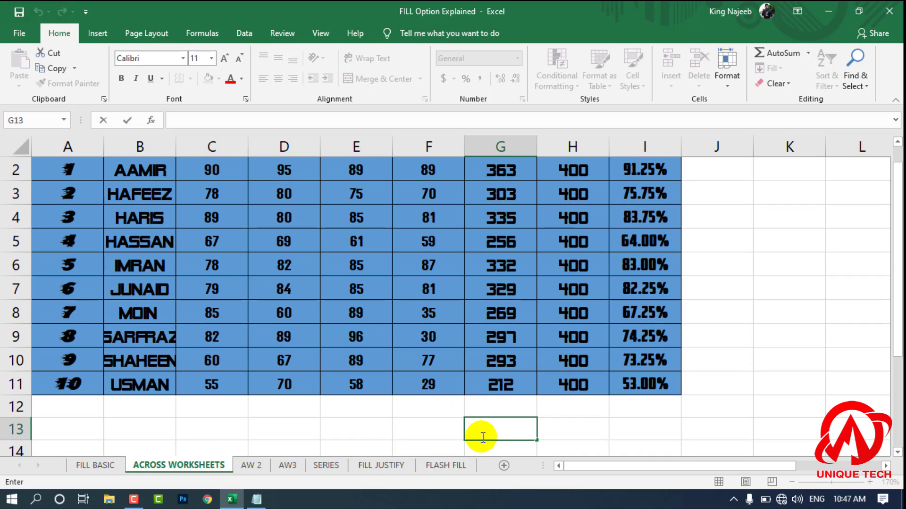
left_click(326, 409)
scroll(75, 232, "up", 1)
left_click_drag(68, 168, 649, 406)
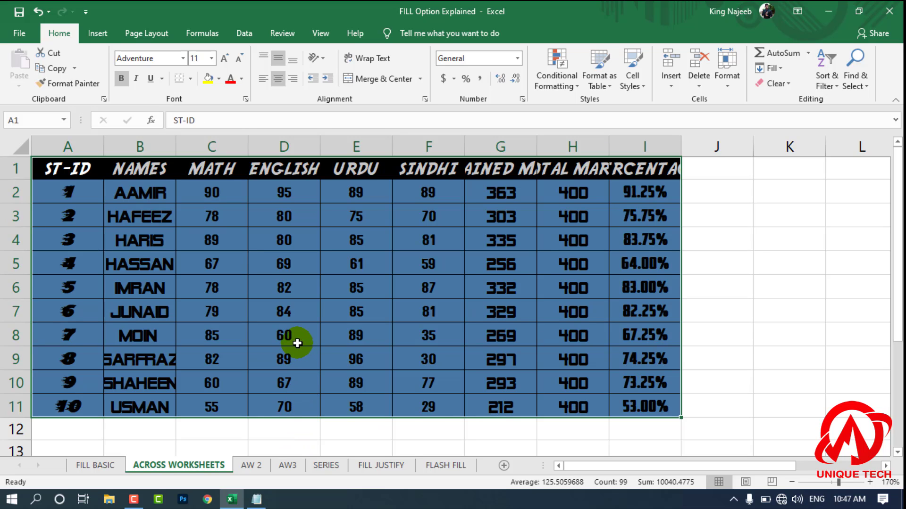
key("ctrl+c")
left_click(260, 465, "ctrl")
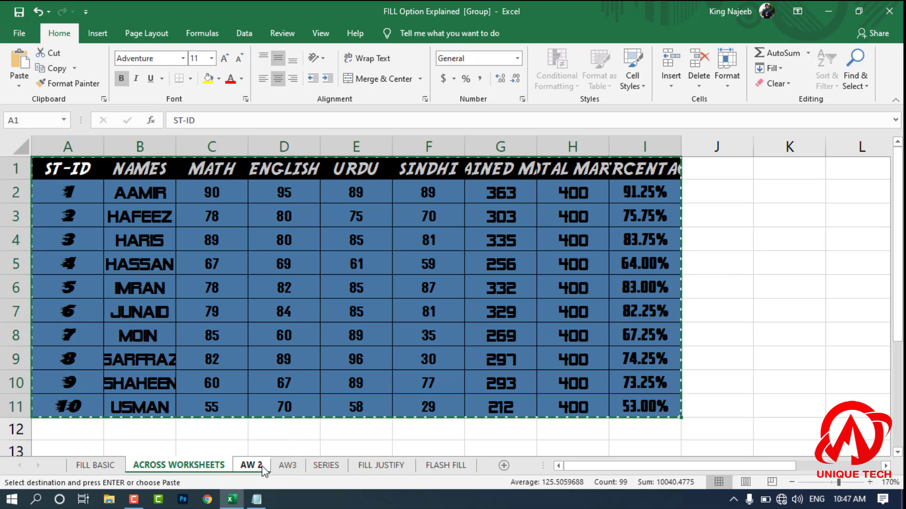
left_click(288, 466, "ctrl")
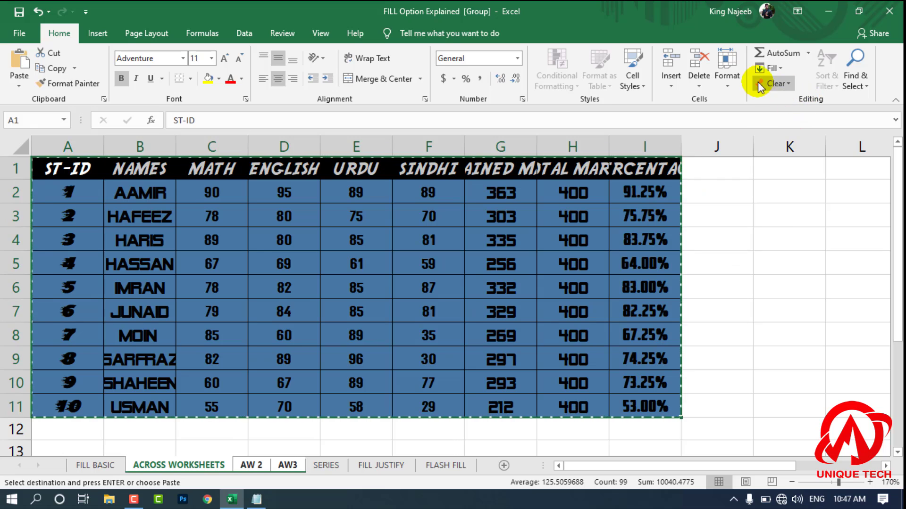
Step: Fill only the Formats of the selected marks table across the grouped worksheets
left_click(768, 69)
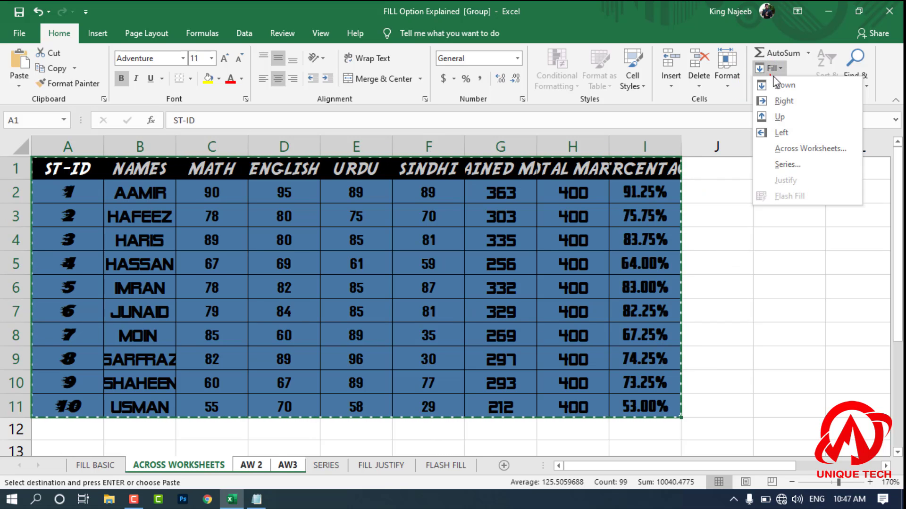
left_click(805, 149)
left_click(525, 301)
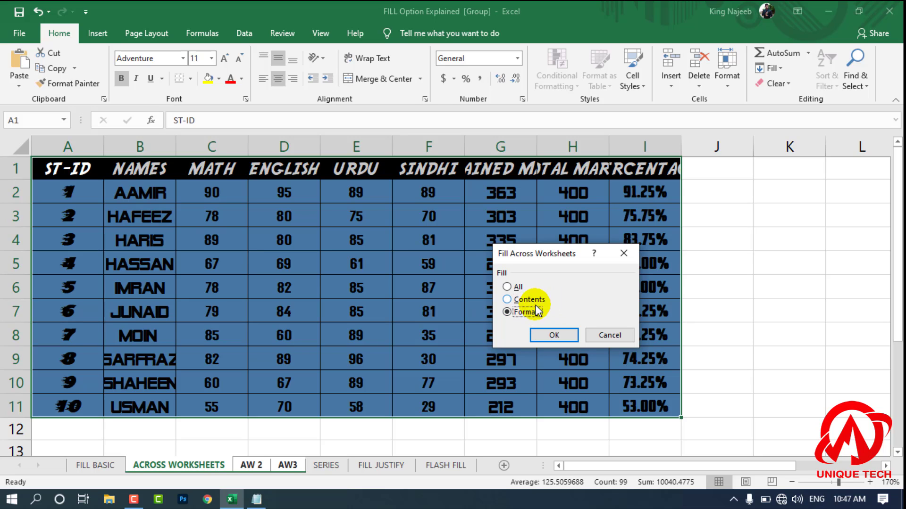
left_click(554, 335)
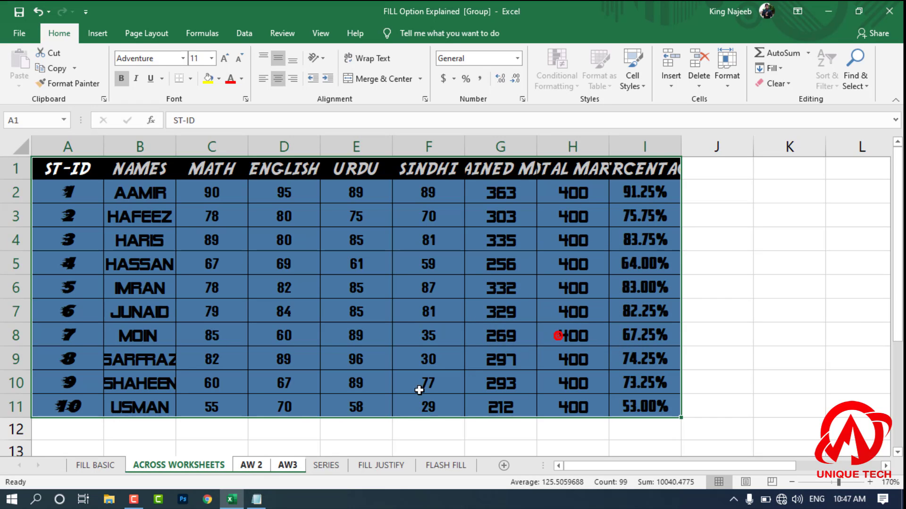
Step: Review the filled formatting on the AW 2 sheet and return to ACROSS WORKSHEETS
left_click(255, 466)
left_click(273, 383)
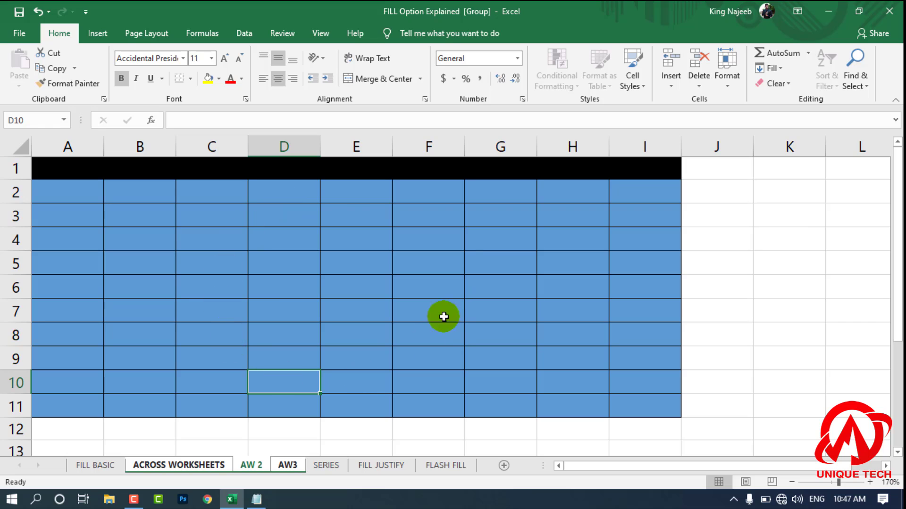
left_click(208, 463)
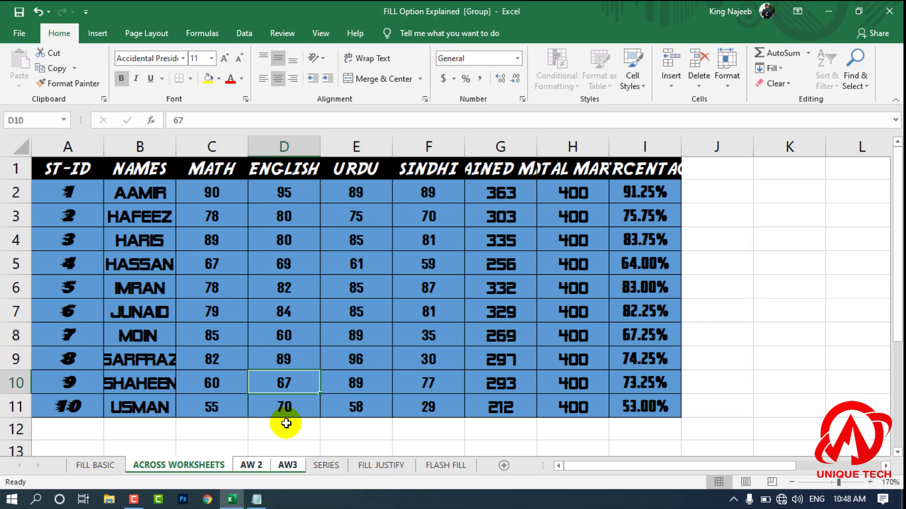
Step: Undo the Formats fill, check the AW 2 sheet and return to ACROSS WORKSHEETS
key("ctrl+z")
left_click(268, 463)
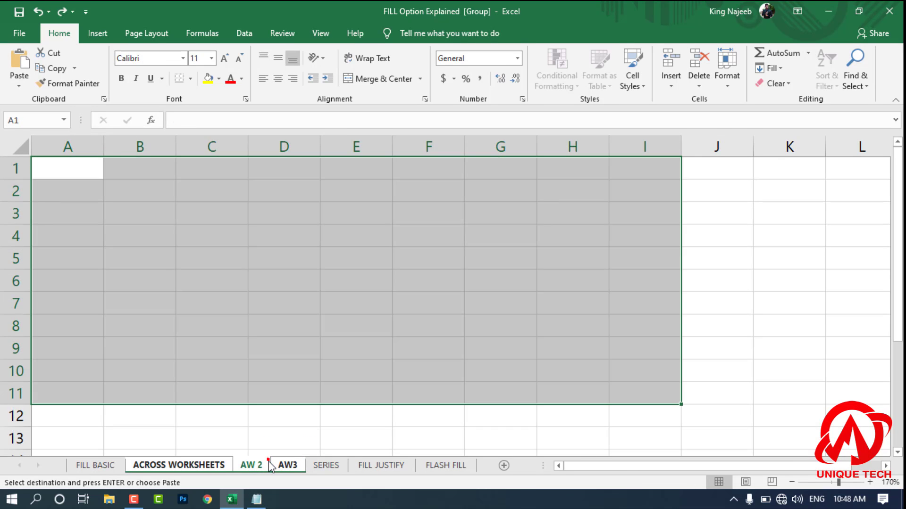
left_click(229, 467)
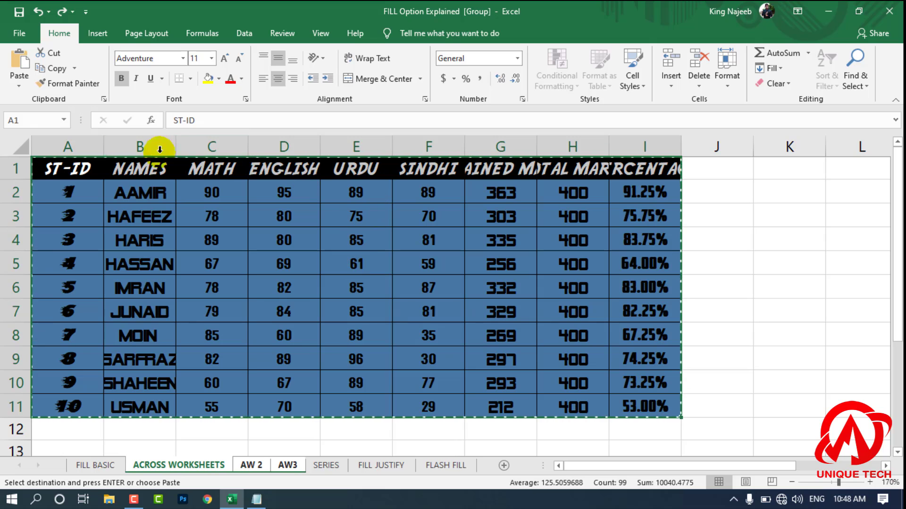
Step: Reselect A1:I11 and fill only the Contents of the marks table across the grouped worksheets
left_click_drag(76, 169, 633, 405)
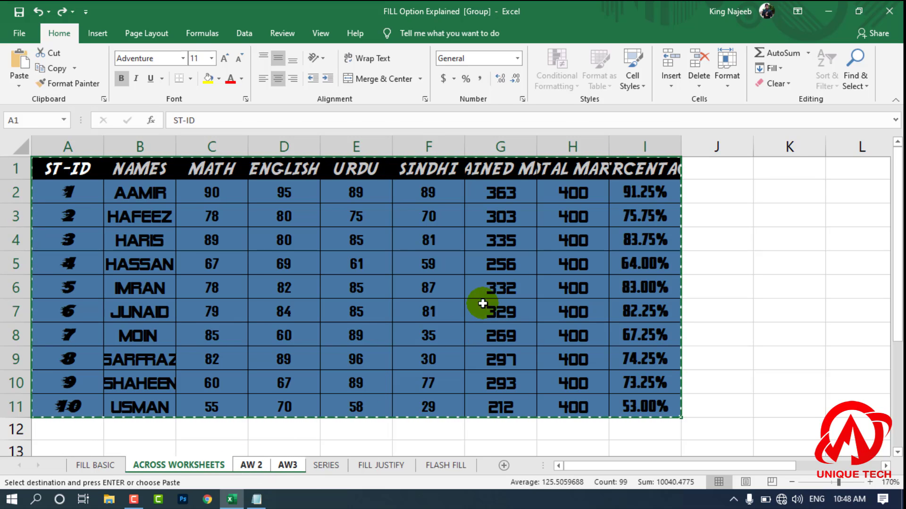
left_click(729, 84)
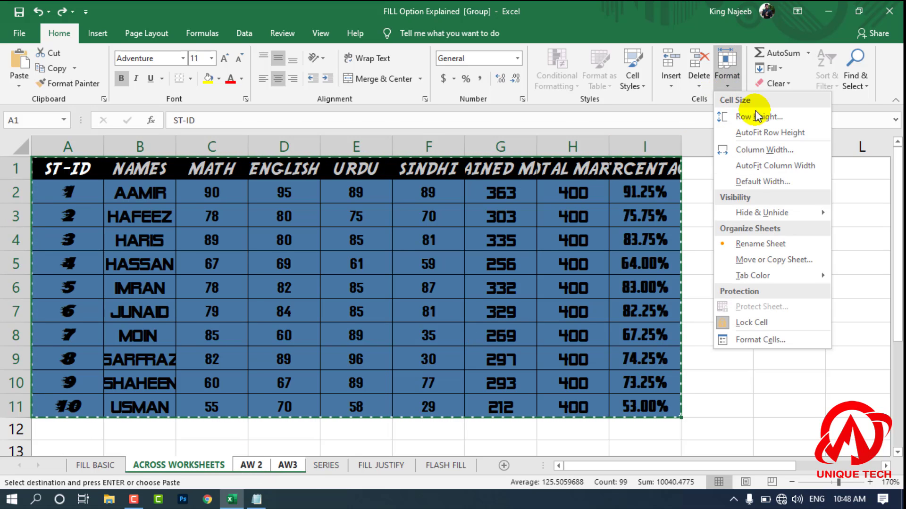
left_click(769, 68)
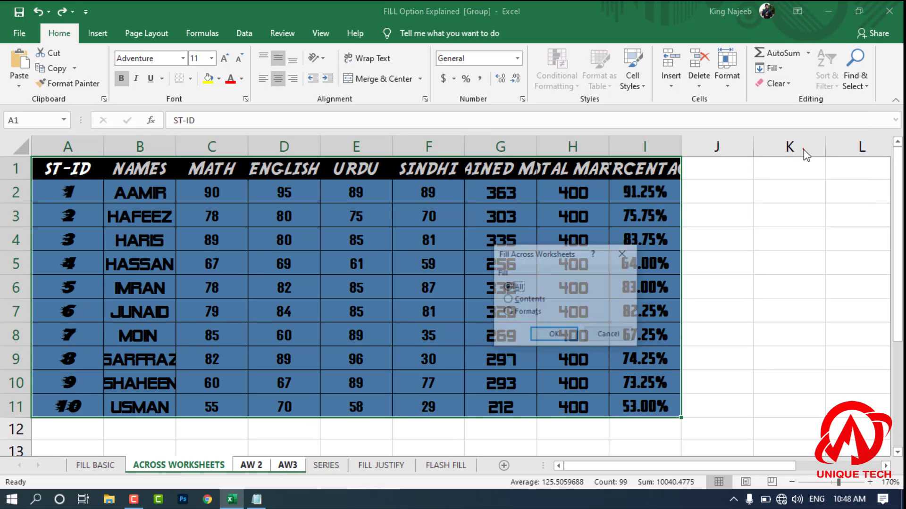
left_click(802, 149)
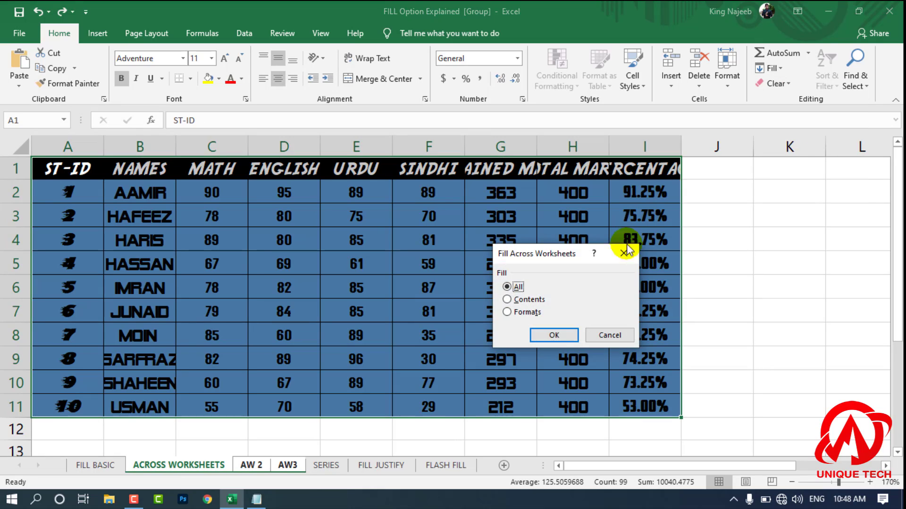
left_click(529, 300)
left_click(552, 335)
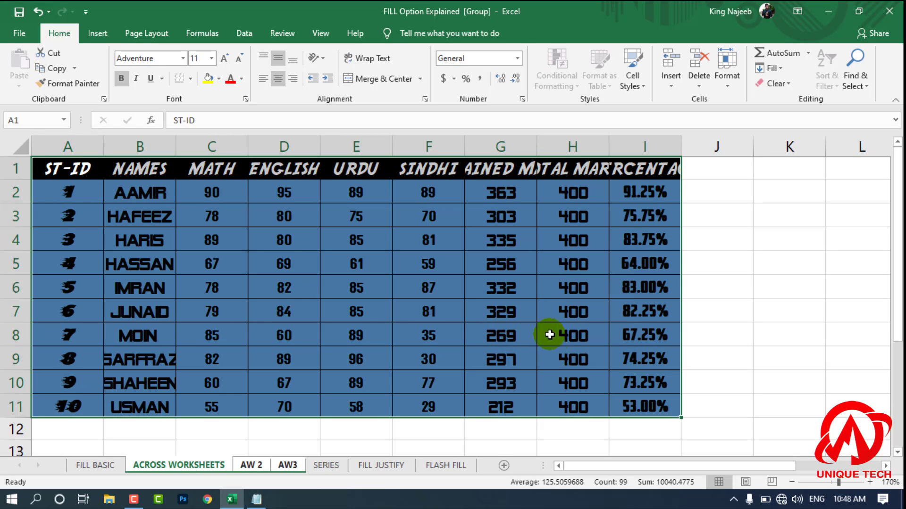
Step: Review the filled contents on AW 2 and AW3, ungrouping the sheets, and return to ACROSS WORKSHEETS
left_click(262, 466)
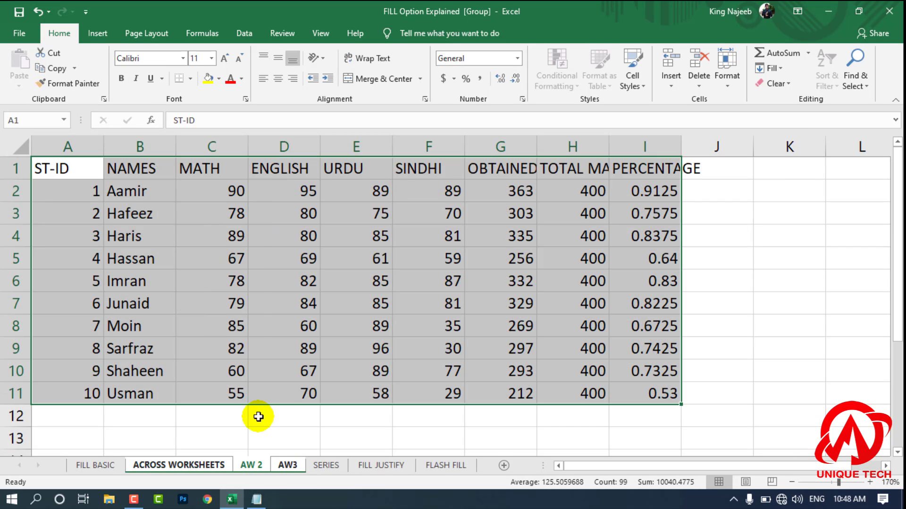
left_click(319, 469)
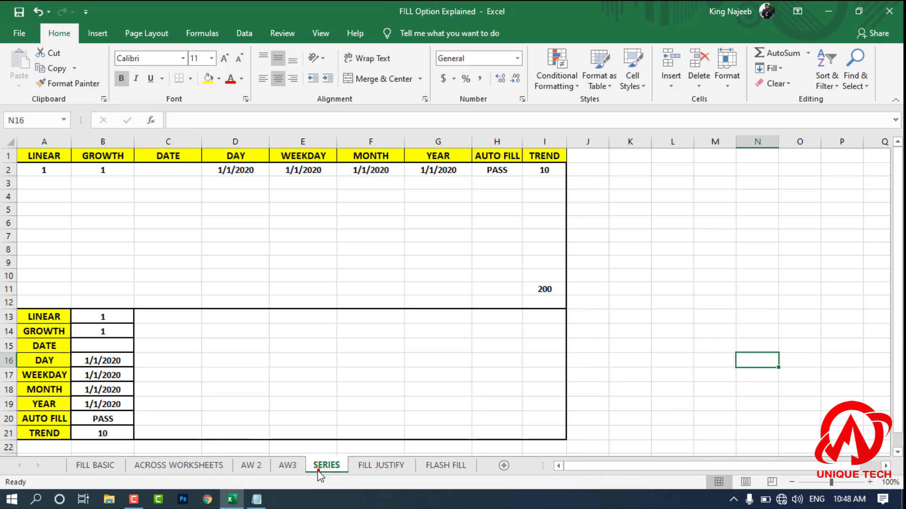
left_click(291, 467)
left_click(263, 466, "ctrl")
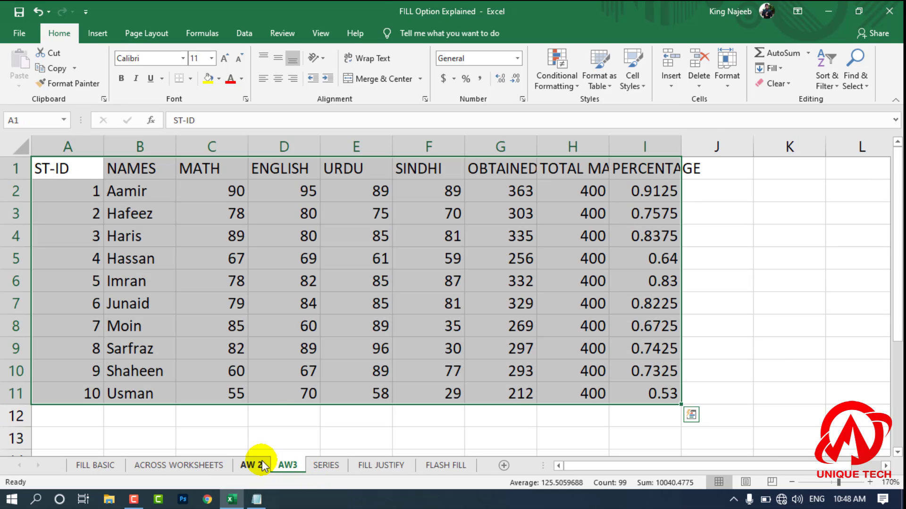
left_click(257, 469)
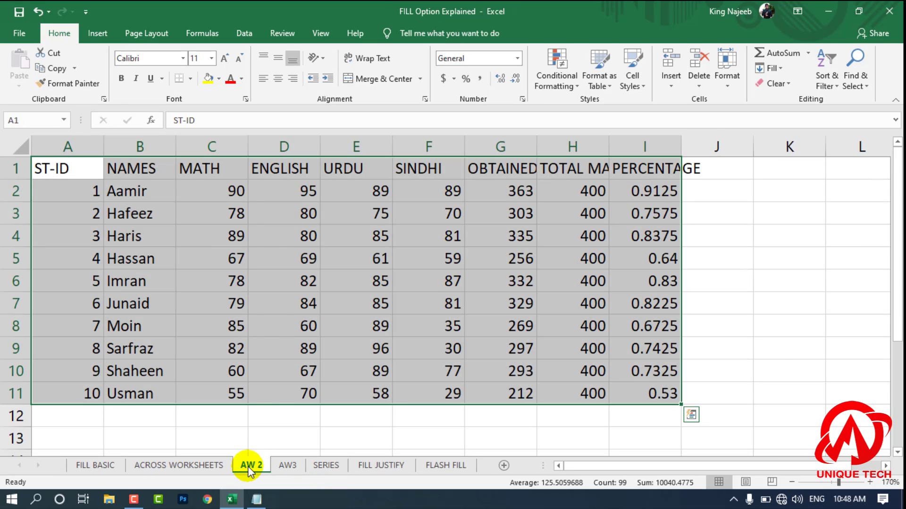
left_click(228, 466)
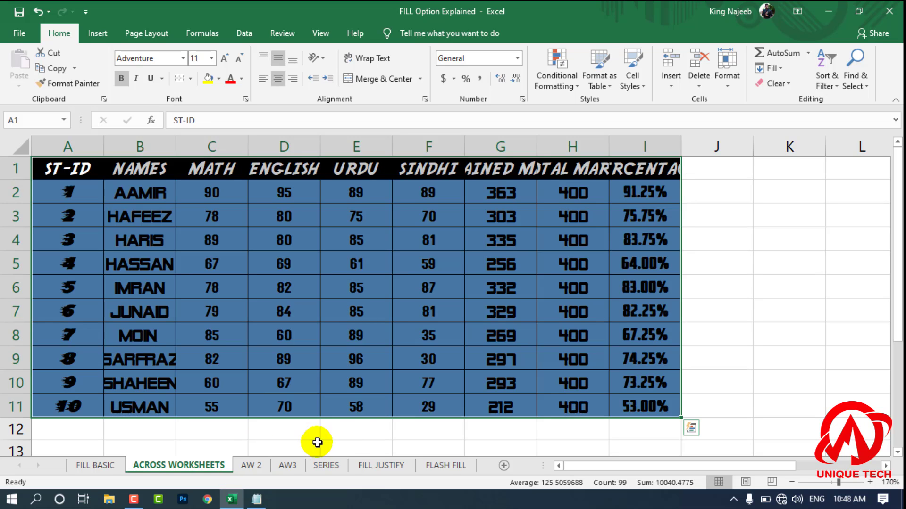
left_click(386, 396)
left_click(770, 68)
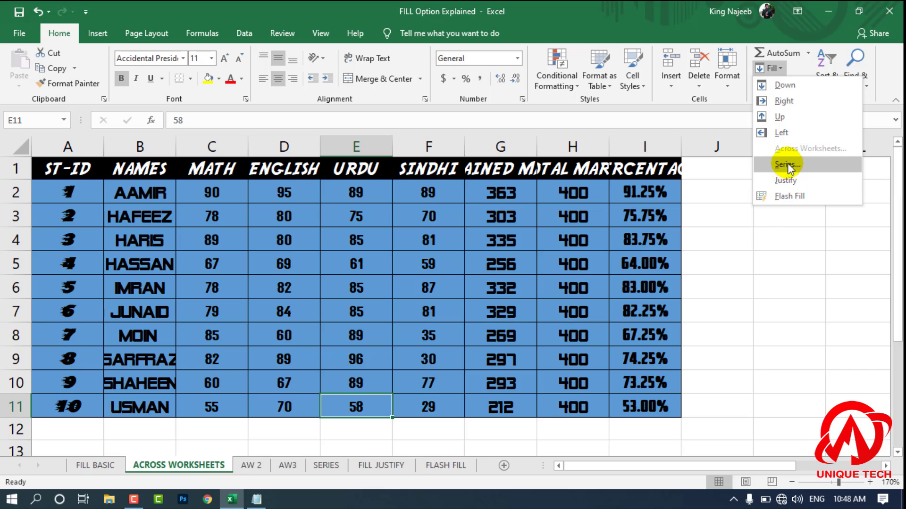
left_click(697, 340)
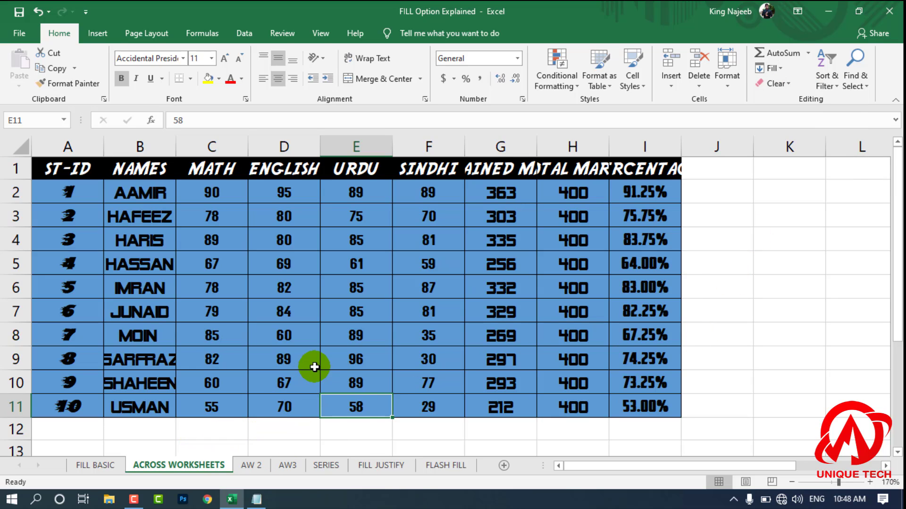
Step: Switch to the SERIES sheet and look over the starting values in the LINEAR and GROWTH columns
left_click(325, 466)
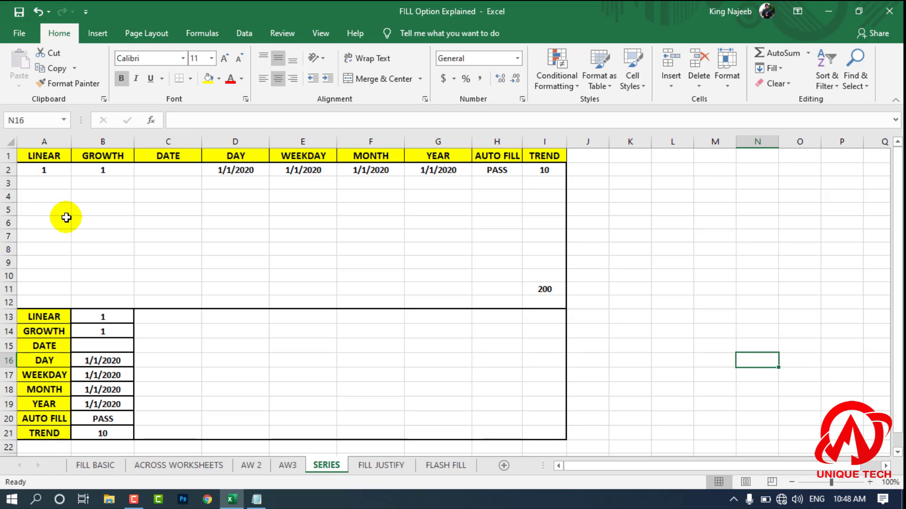
left_click(57, 170)
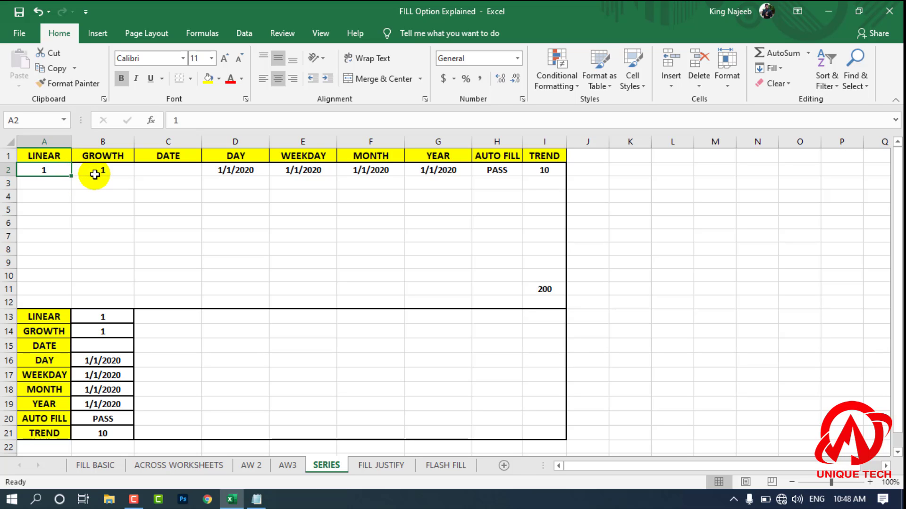
left_click(96, 206)
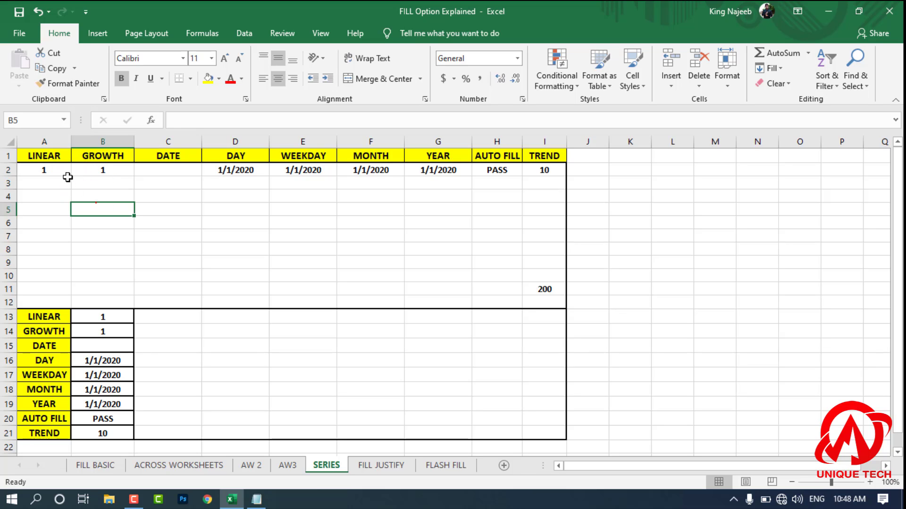
Step: Fill A2:A11 in the LINEAR column with a linear series using step value 1 and stop value 6
left_click_drag(55, 166, 43, 285)
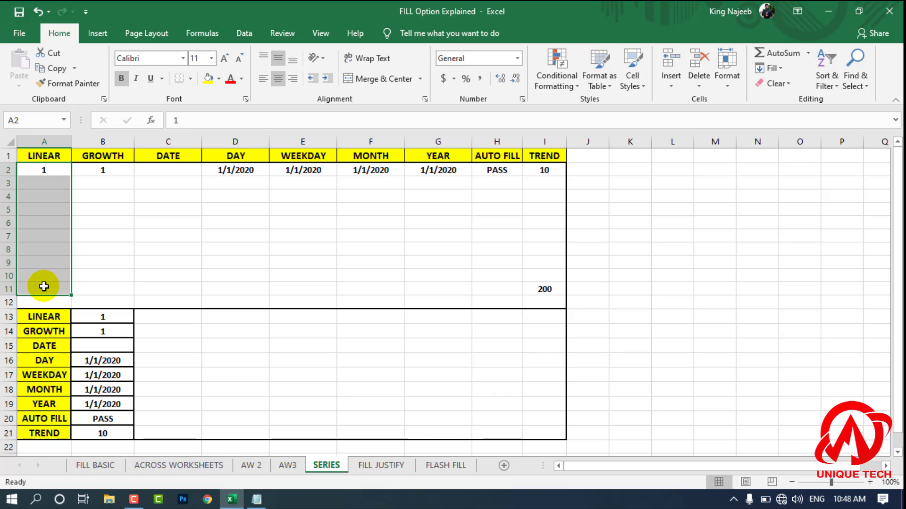
left_click(770, 69)
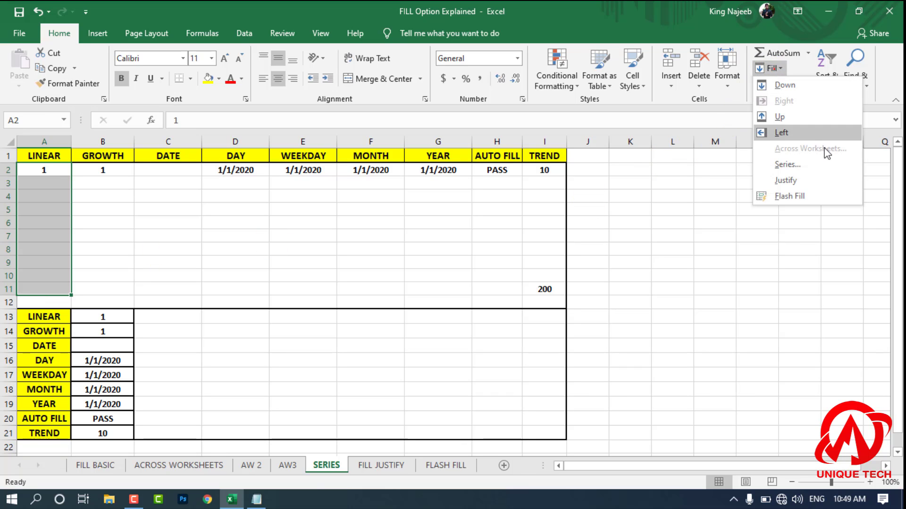
left_click(797, 165)
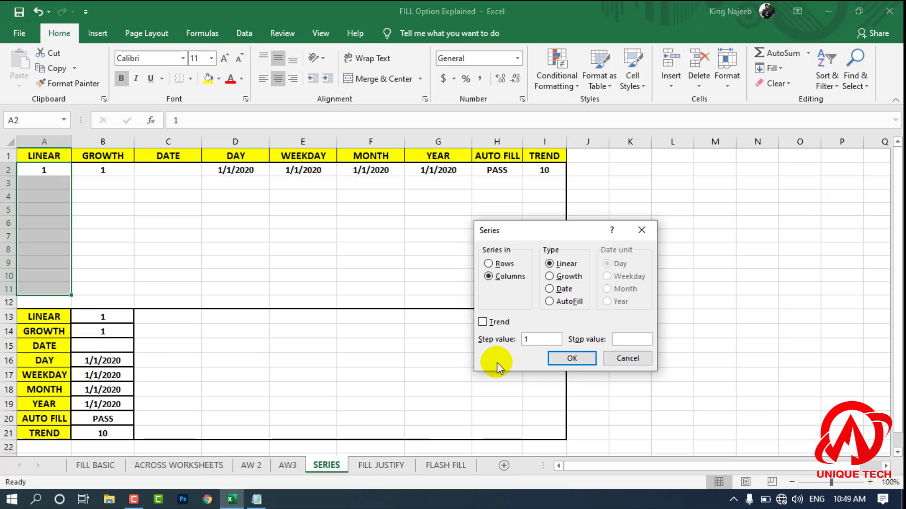
type("6")
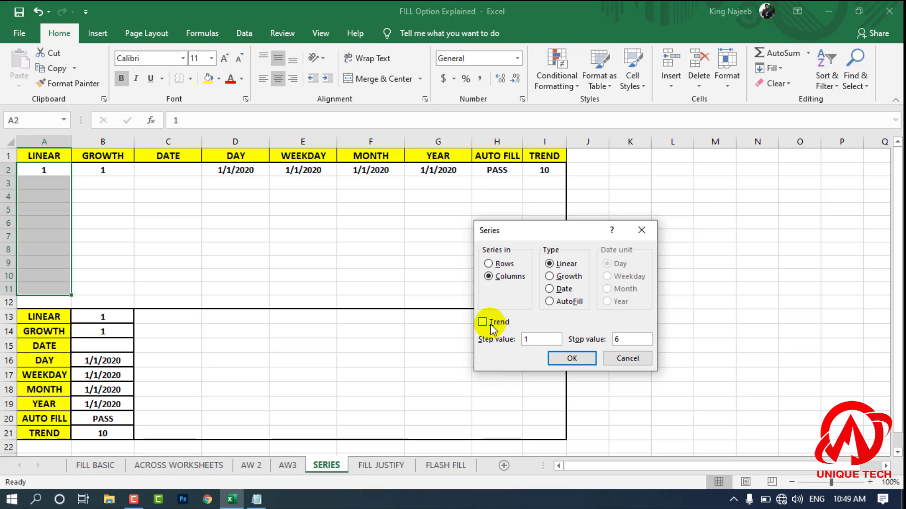
left_click(572, 358)
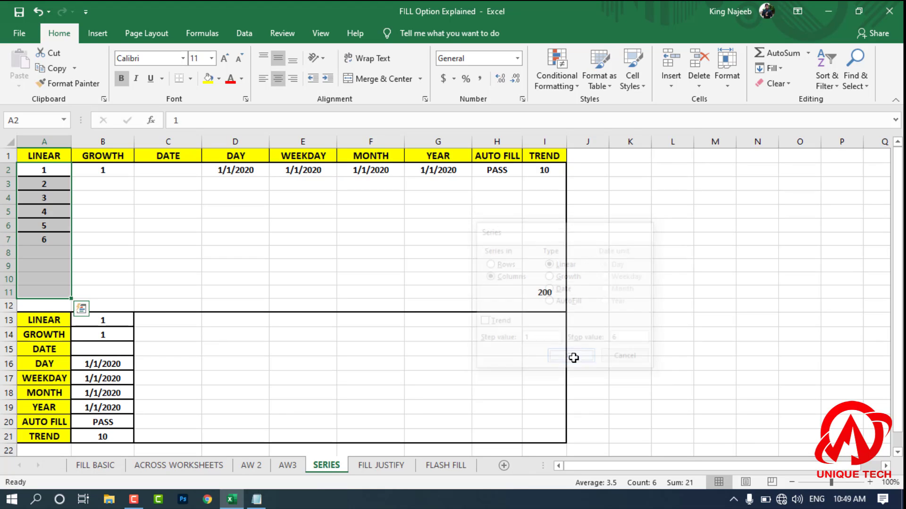
Step: Check the filled and empty cells of the LINEAR column and undo the series fill
left_click(147, 240)
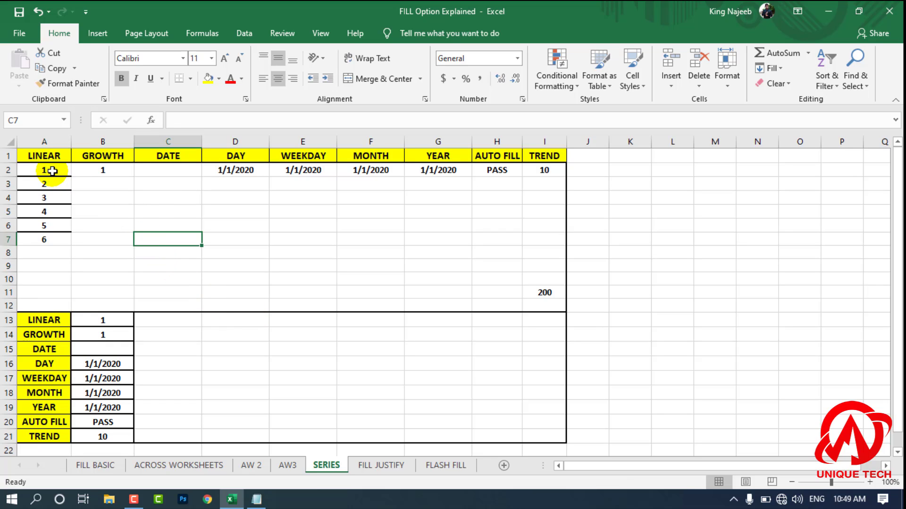
left_click(48, 254)
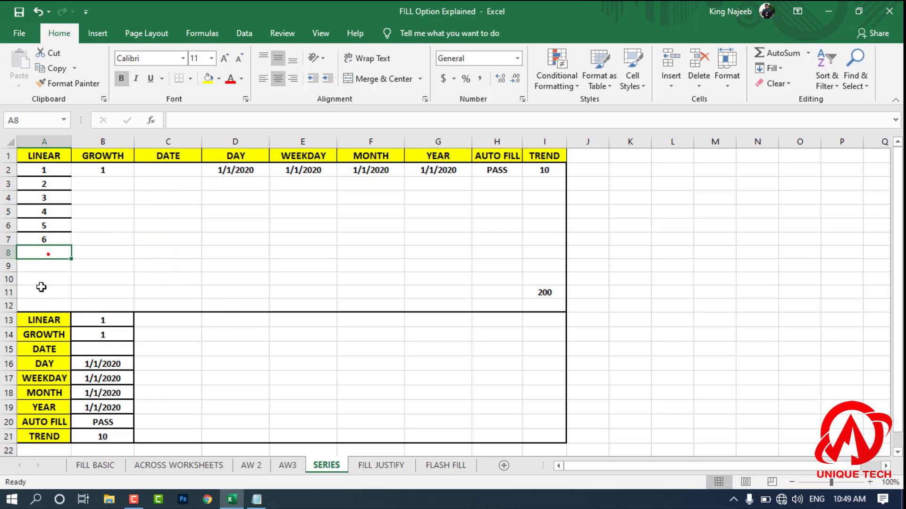
left_click(41, 284)
left_click(57, 169)
left_click_drag(57, 169, 61, 279)
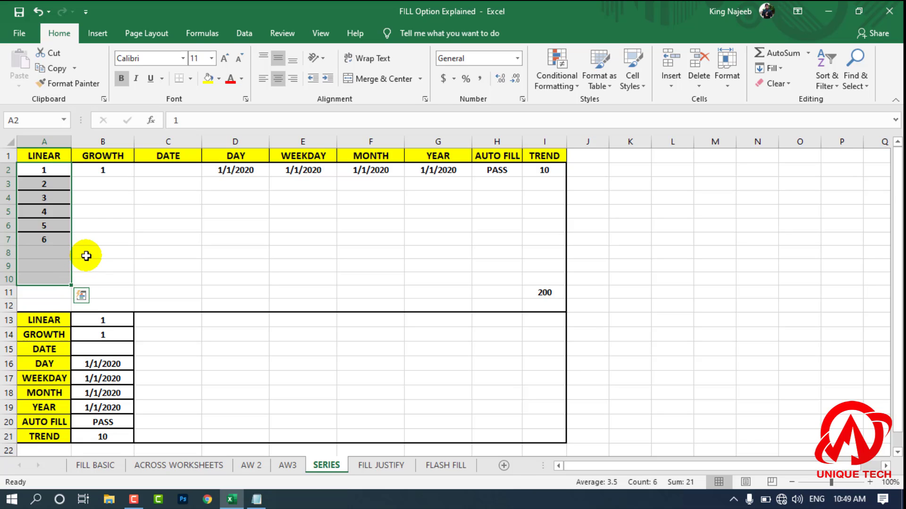
key("ctrl+z")
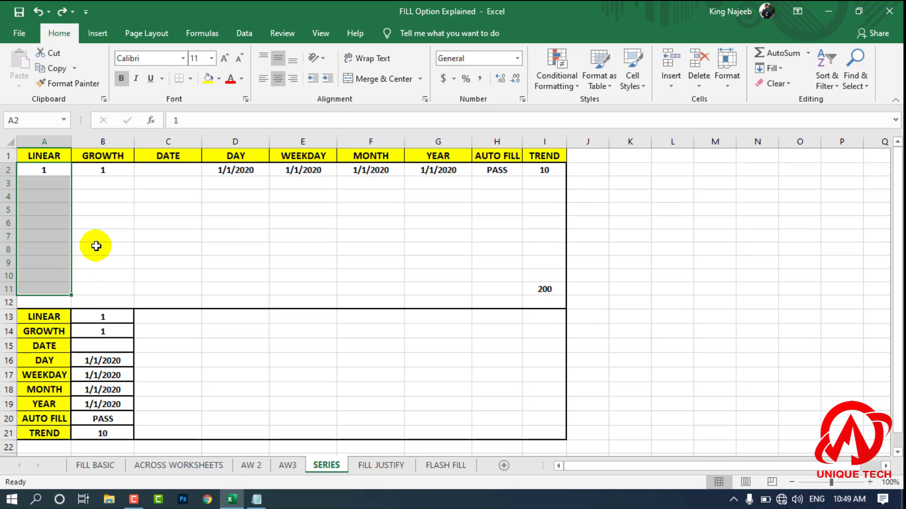
Step: Fill A2:A11 in the LINEAR column with a linear series using step value 2 and no stop value
left_click(729, 84)
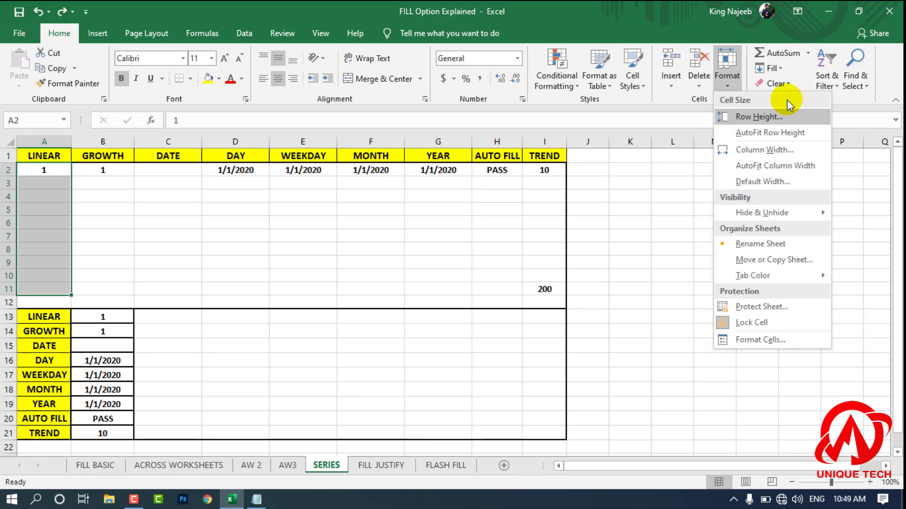
left_click(777, 68)
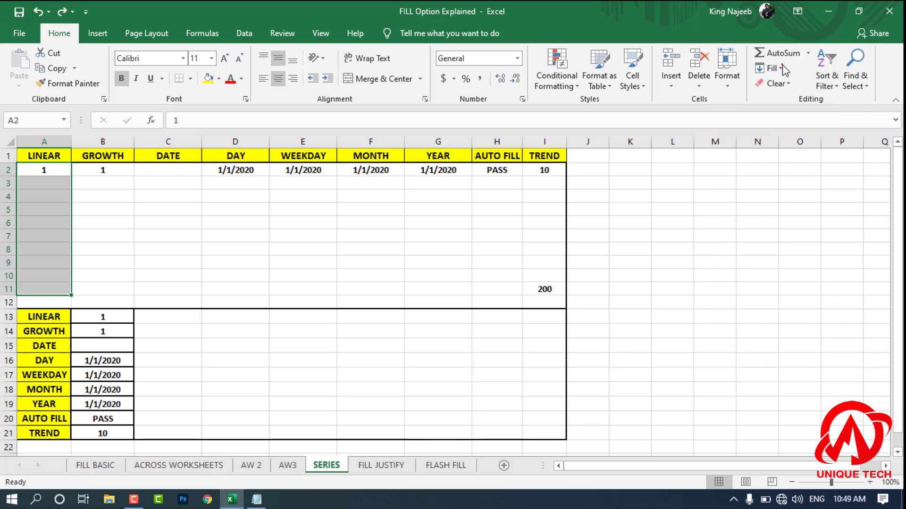
left_click(814, 165)
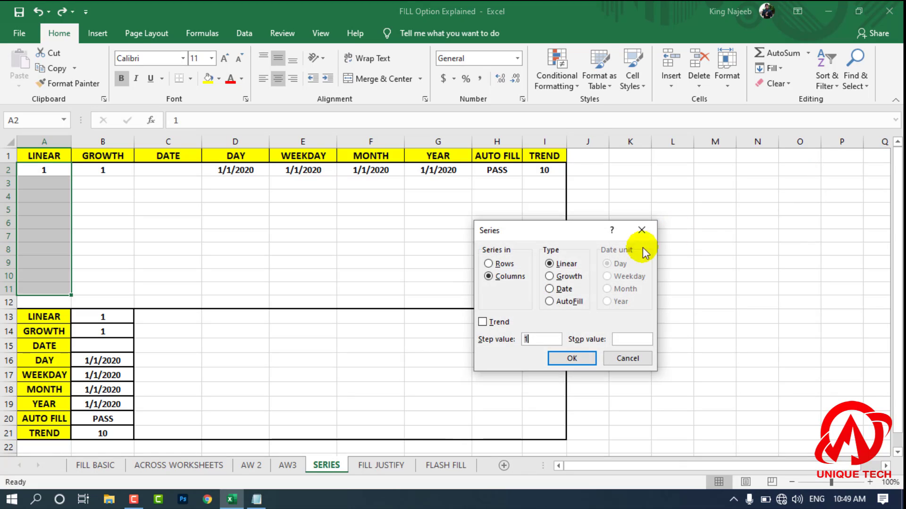
type("2")
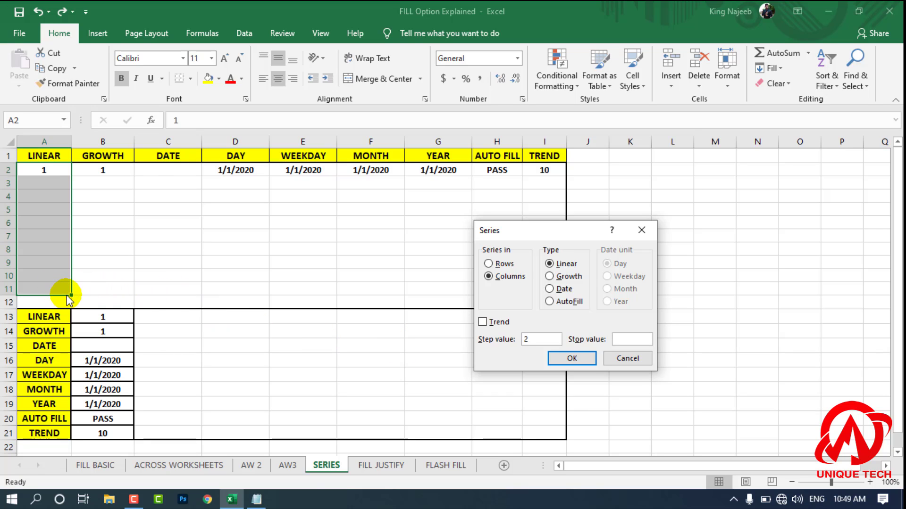
left_click(570, 361)
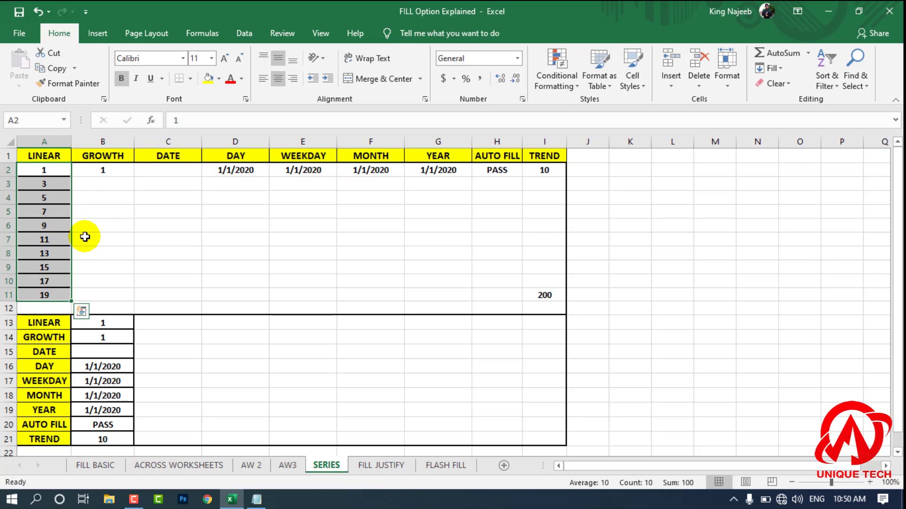
Step: Clear the LINEAR values in A2:A11 and undo the clearing together with the linear series fill
key("Delete")
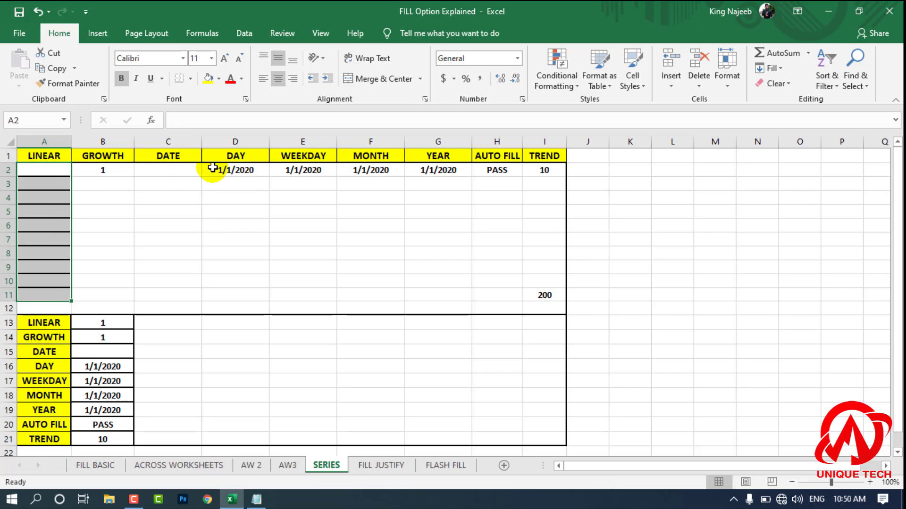
left_click(771, 68)
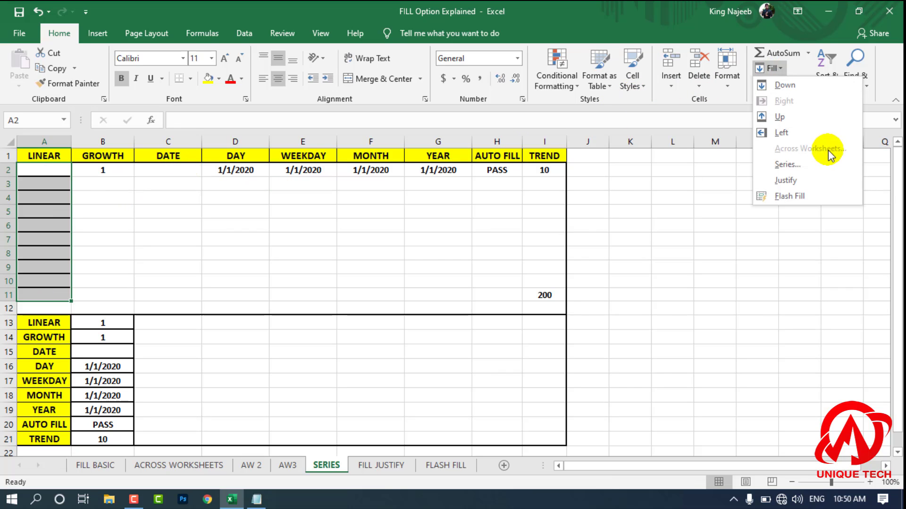
left_click(820, 164)
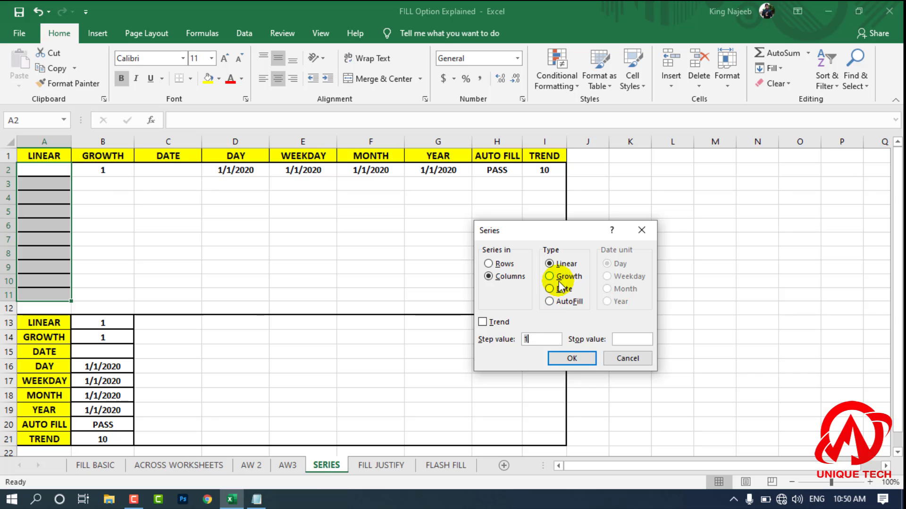
left_click(628, 358)
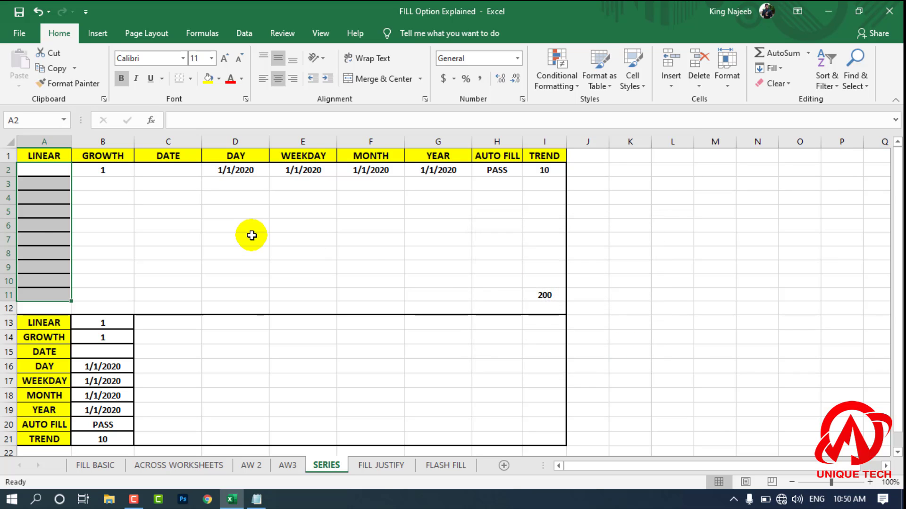
key("ctrl+z")
left_click(174, 210)
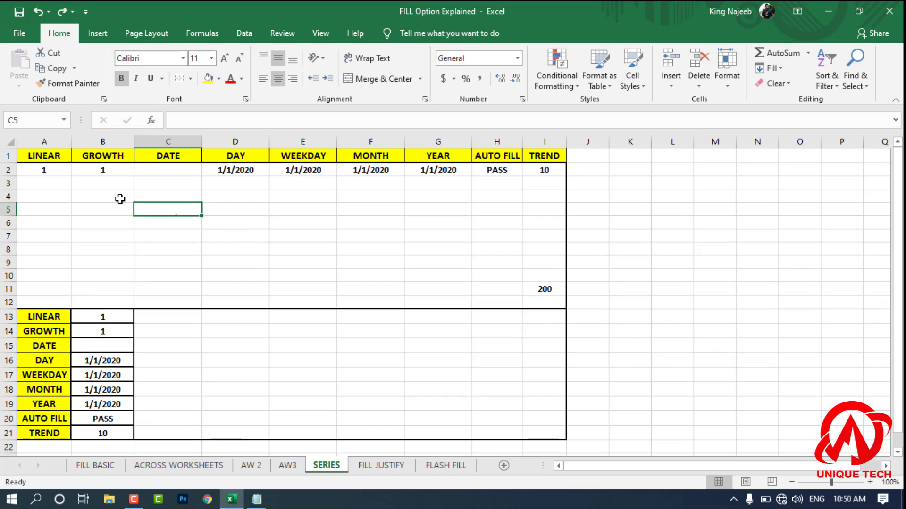
Step: Fill A2:A10 in the LINEAR column with a Growth series in columns using step value 2
left_click_drag(57, 171, 54, 273)
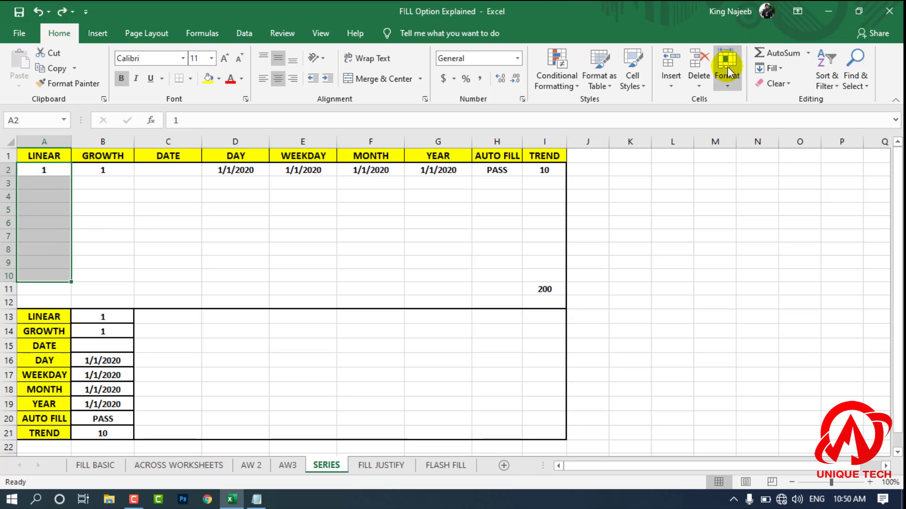
left_click(734, 83)
left_click(771, 84)
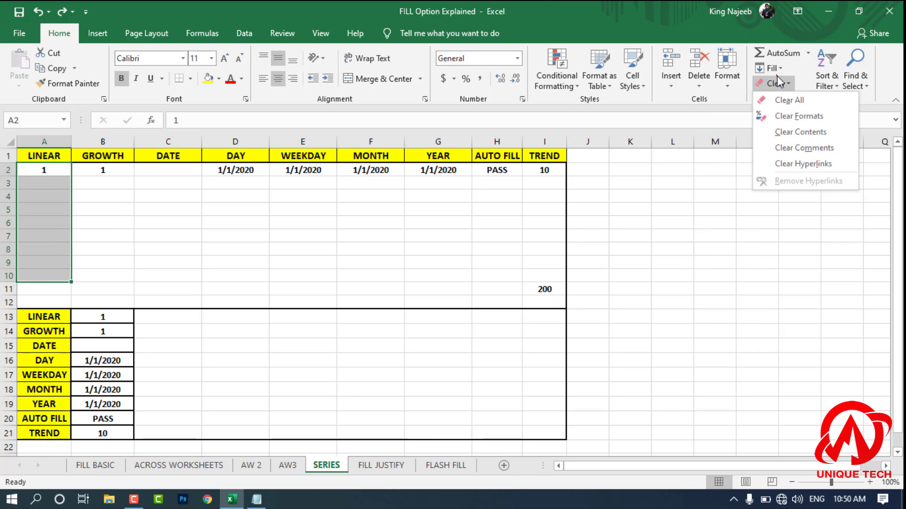
left_click(773, 83)
left_click(770, 68)
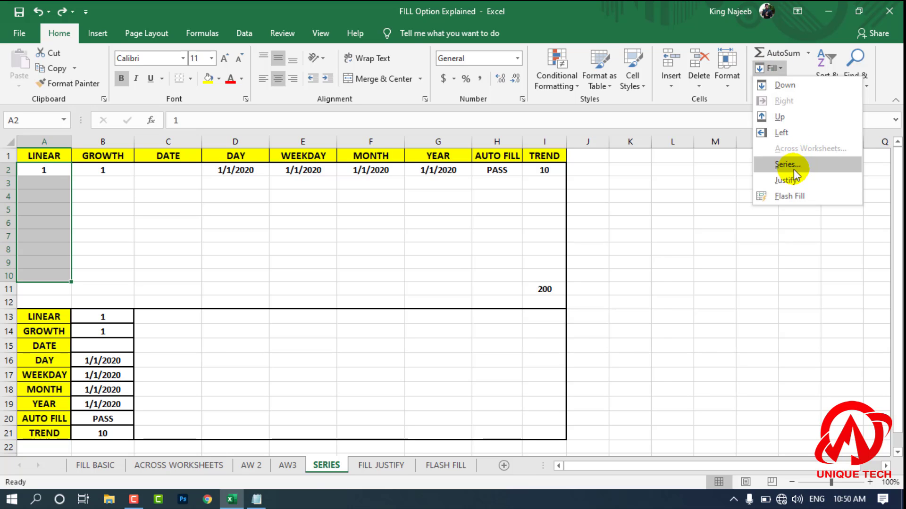
left_click(788, 165)
left_click(549, 276)
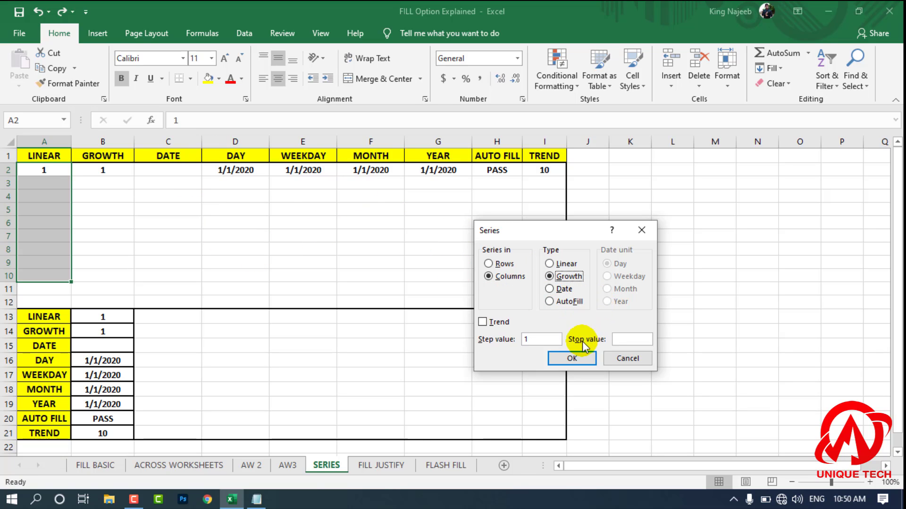
left_click(555, 339)
left_click(554, 338)
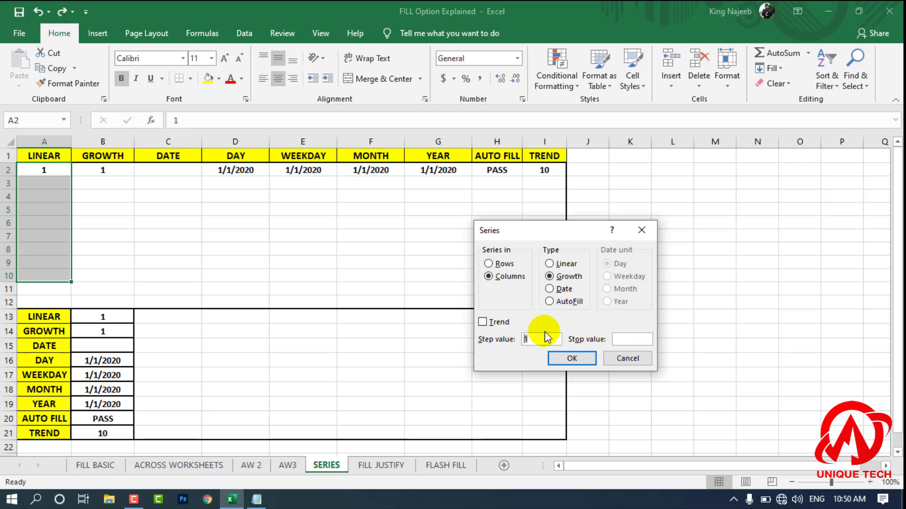
left_click(562, 358)
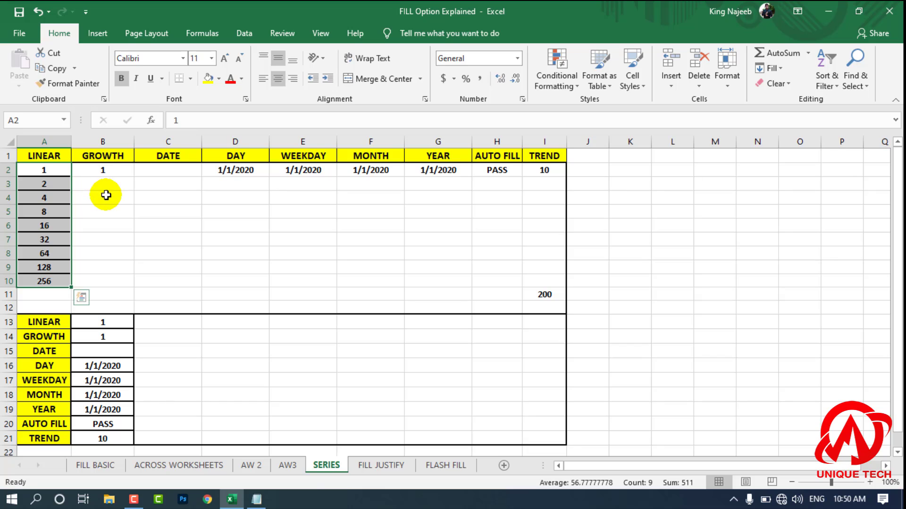
Step: Undo the Growth fill and examine the Date type's unit options in the Series settings without applying them
key("ctrl+z")
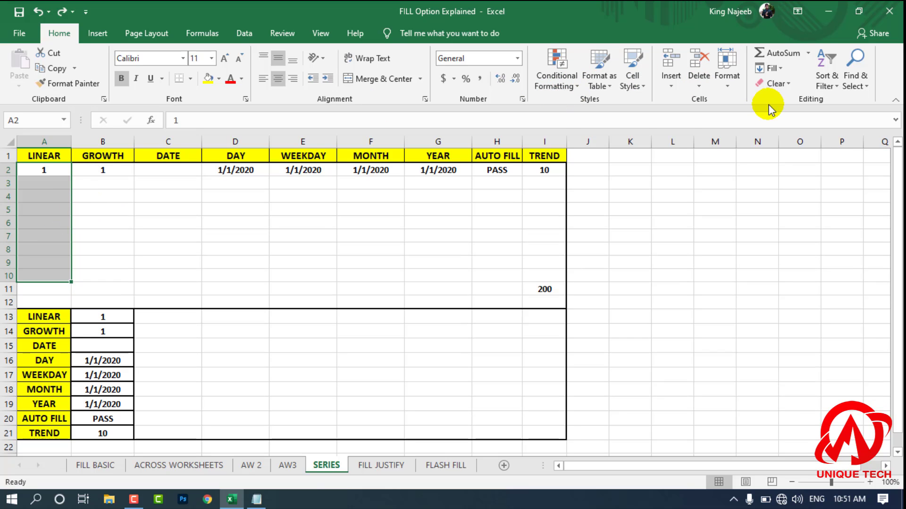
left_click(769, 68)
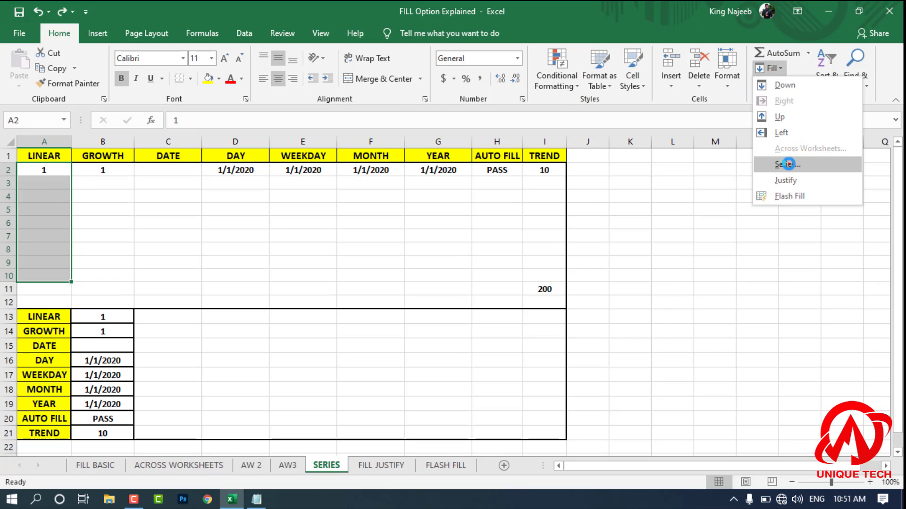
left_click(787, 164)
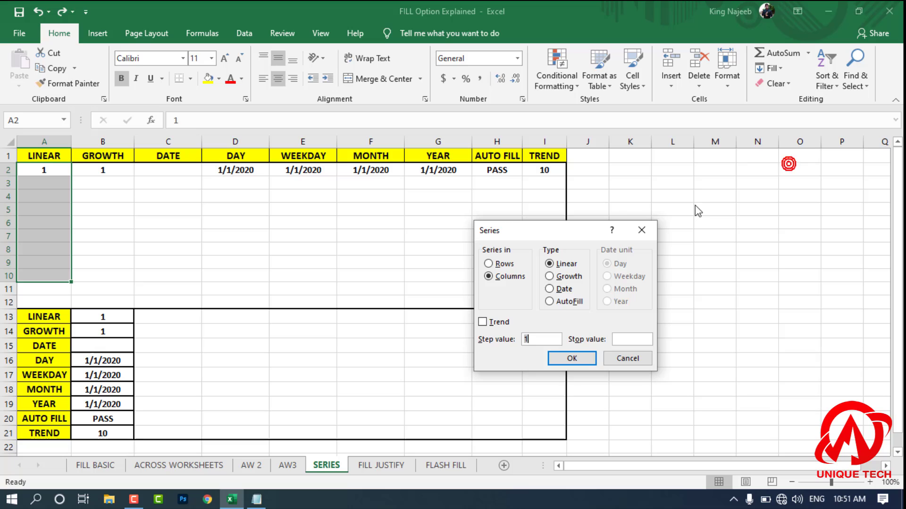
left_click(570, 291)
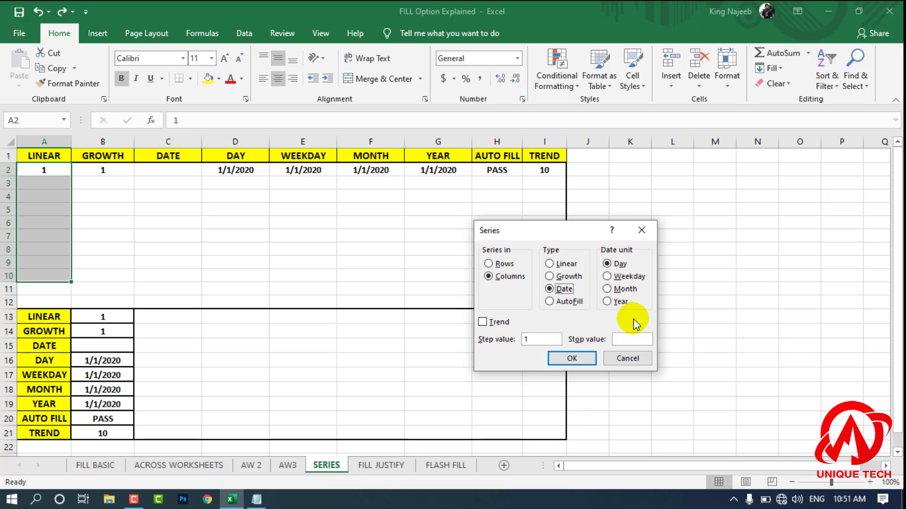
left_click(639, 358)
left_click(372, 289)
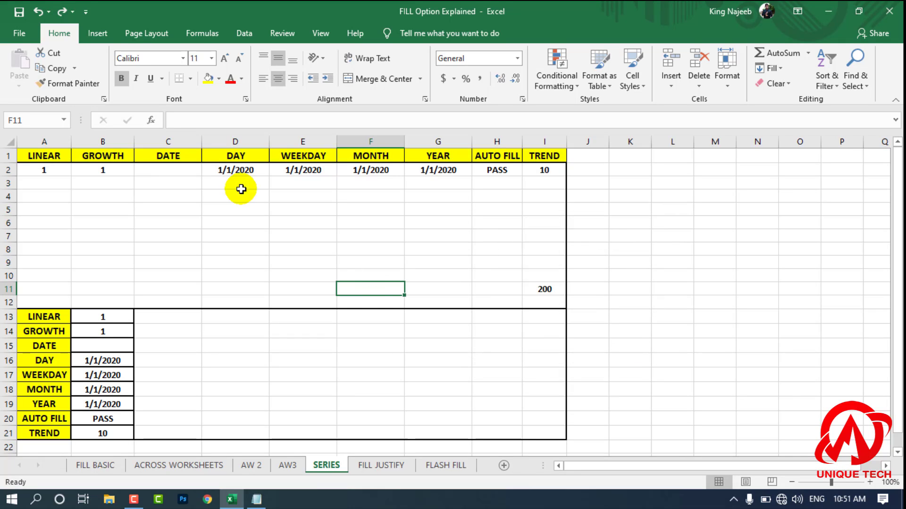
Step: Fill D2:D10 in the DAY column with a Date series in columns, using the Day unit and step value 1
left_click_drag(240, 174, 247, 282)
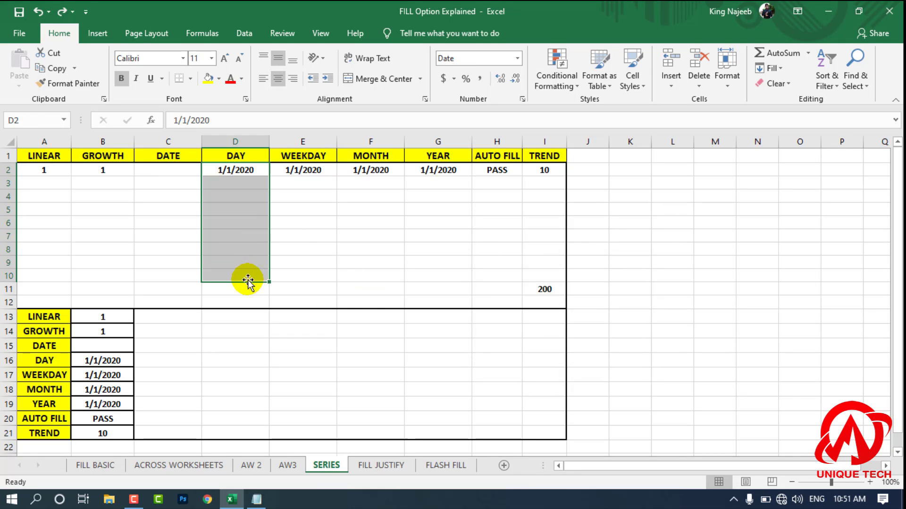
left_click(769, 72)
left_click(833, 163)
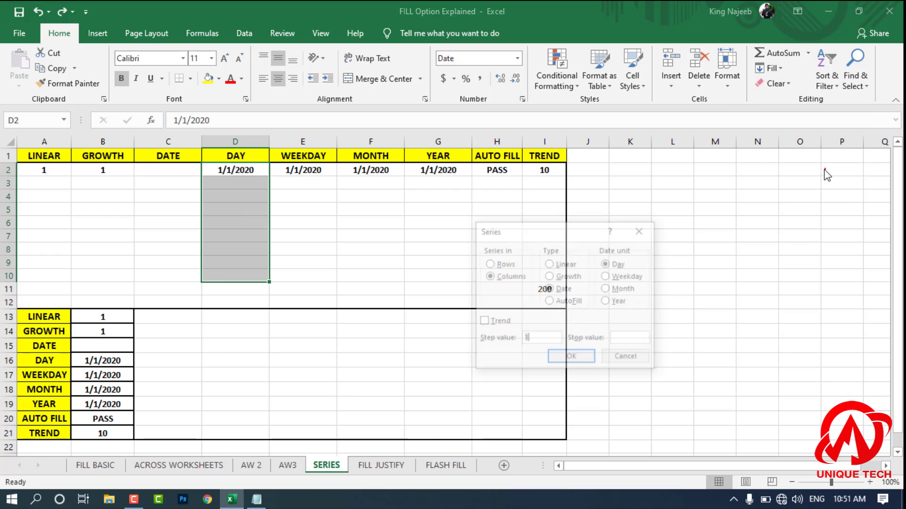
left_click_drag(581, 238, 655, 184)
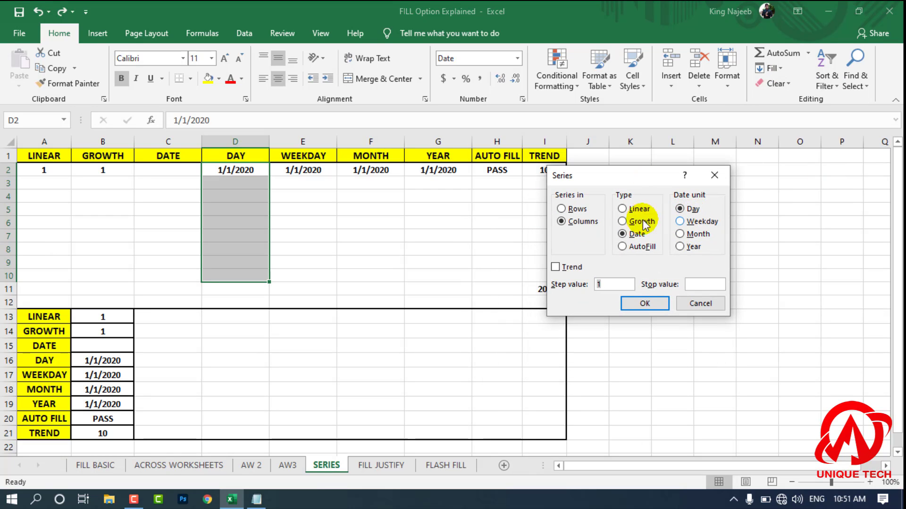
left_click(644, 304)
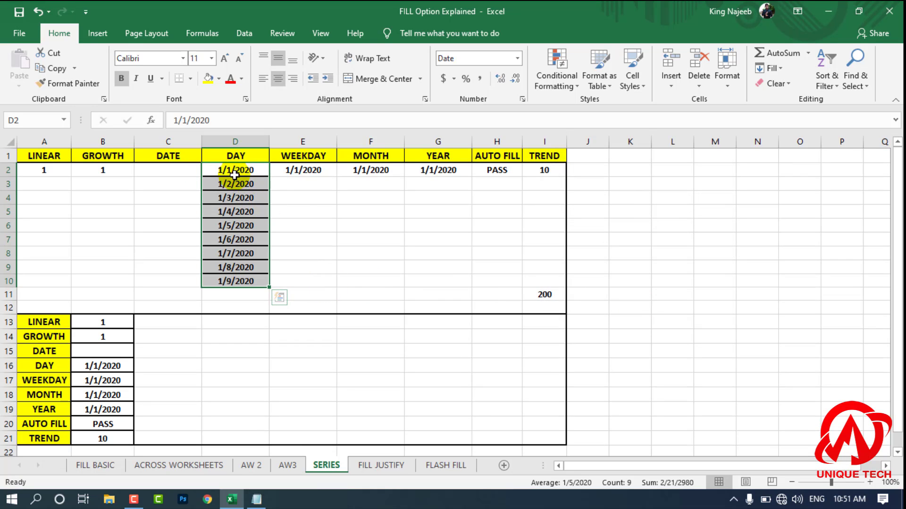
left_click(339, 215)
left_click_drag(310, 176, 322, 286)
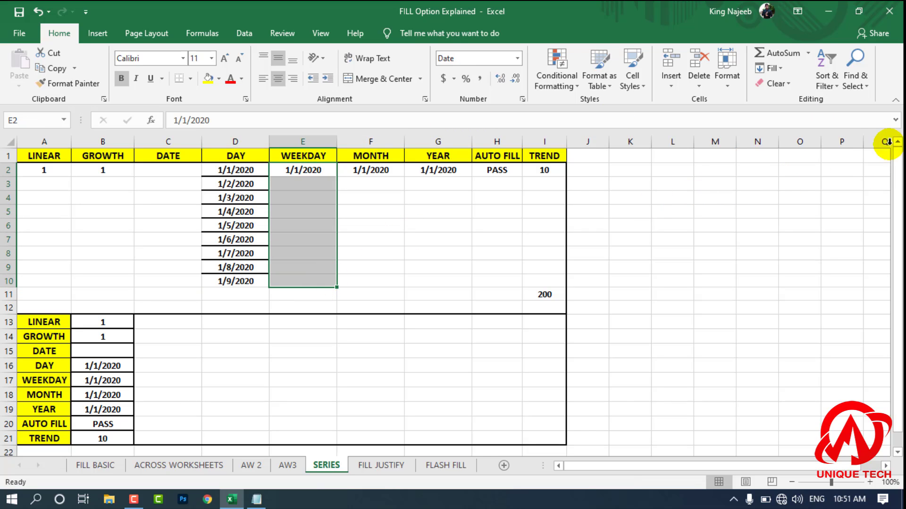
left_click(779, 70)
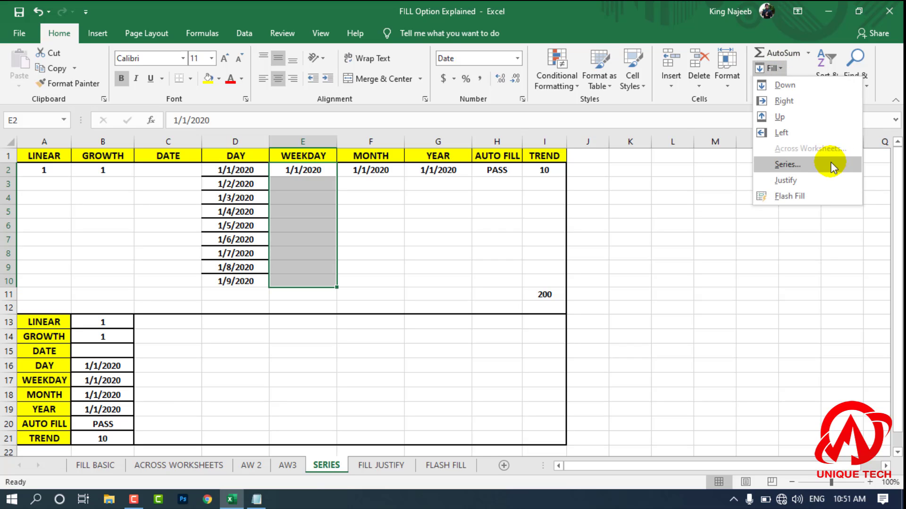
left_click(816, 162)
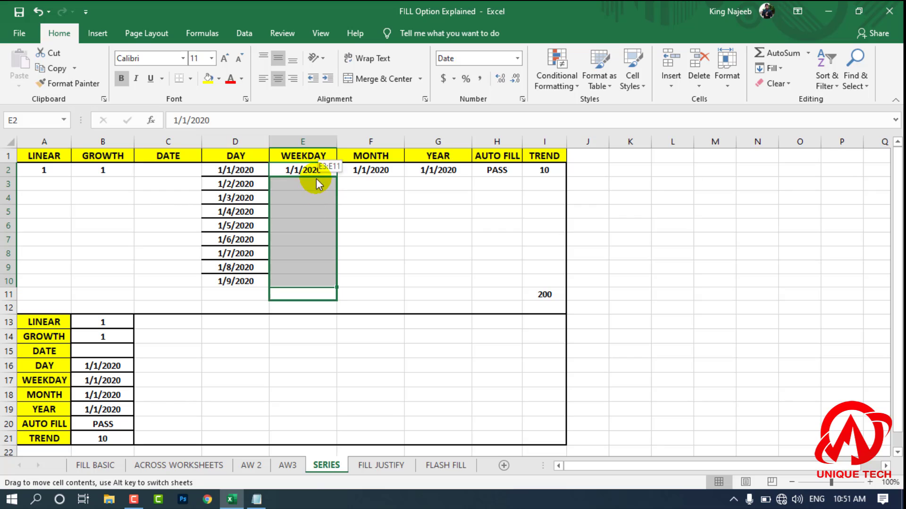
left_click(366, 195)
Step: Fill E2:E12 in the WEEKDAY column with a Date series using the Weekday unit and step value 1
left_click_drag(319, 173, 314, 307)
left_click(780, 68)
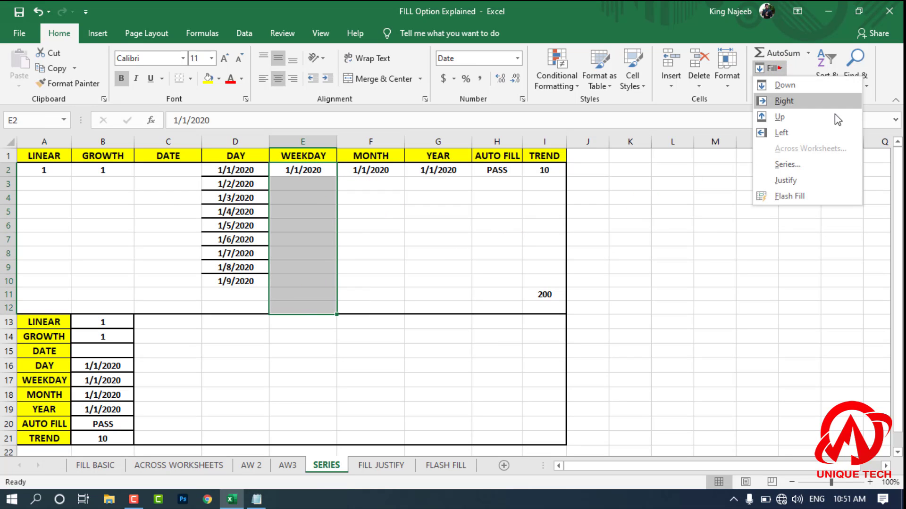
left_click(835, 163)
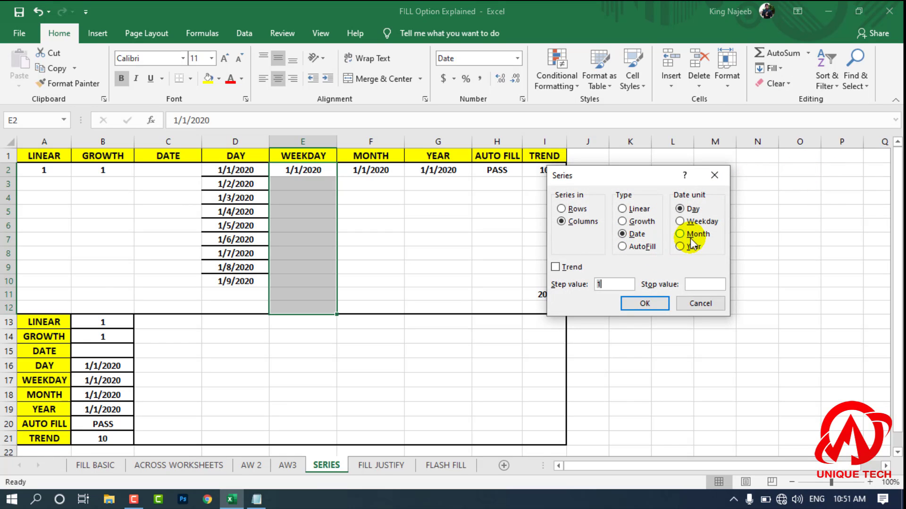
left_click(701, 221)
left_click(645, 303)
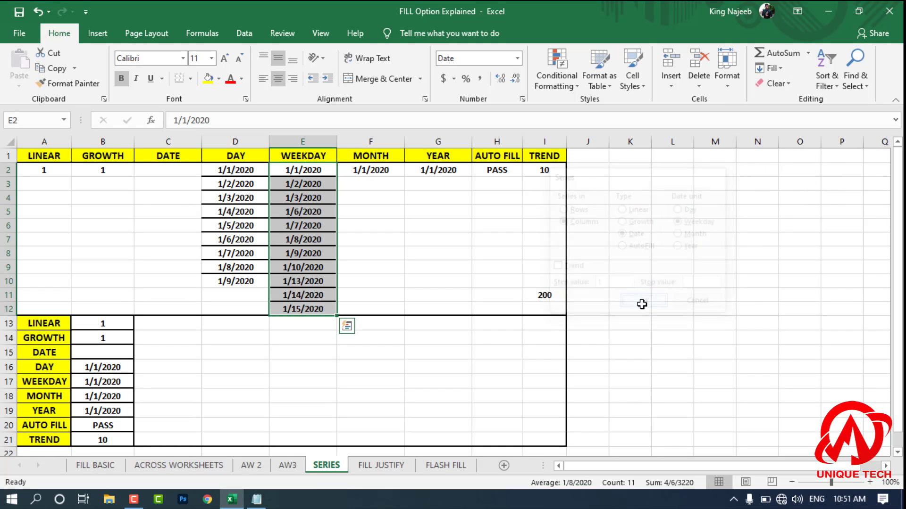
left_click(445, 269)
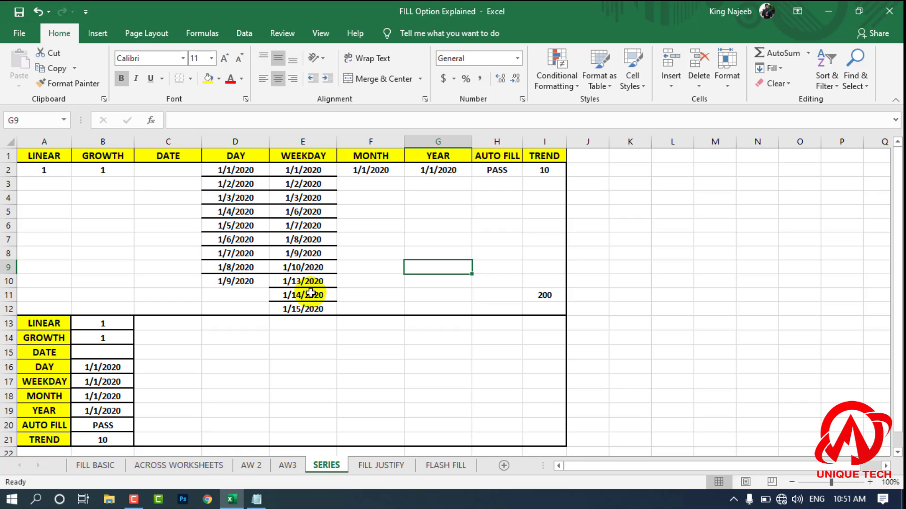
Step: Clear the WEEKDAY dates in E2:E12 and undo the clearing together with the weekday series fill
left_click(369, 223)
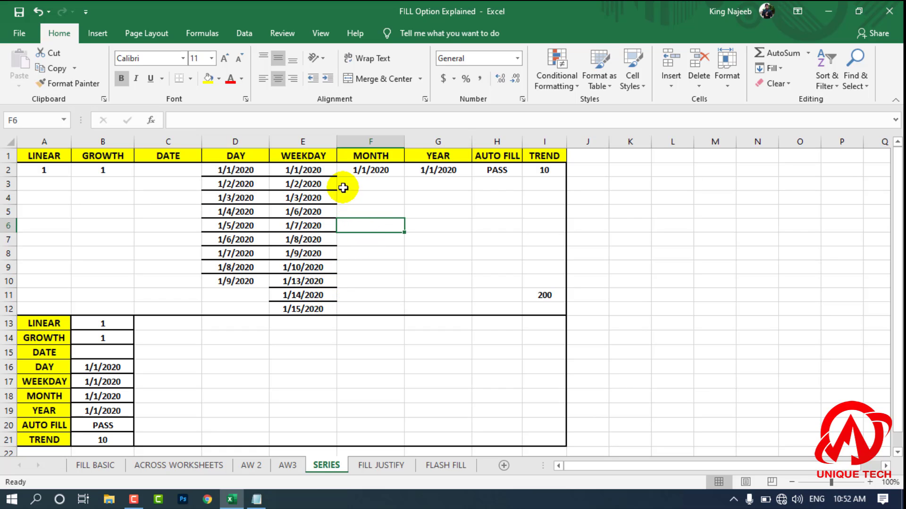
mouse_move(323, 172)
left_mouse_down()
mouse_move(327, 306)
mouse_move(312, 172)
left_mouse_up()
left_click(360, 269)
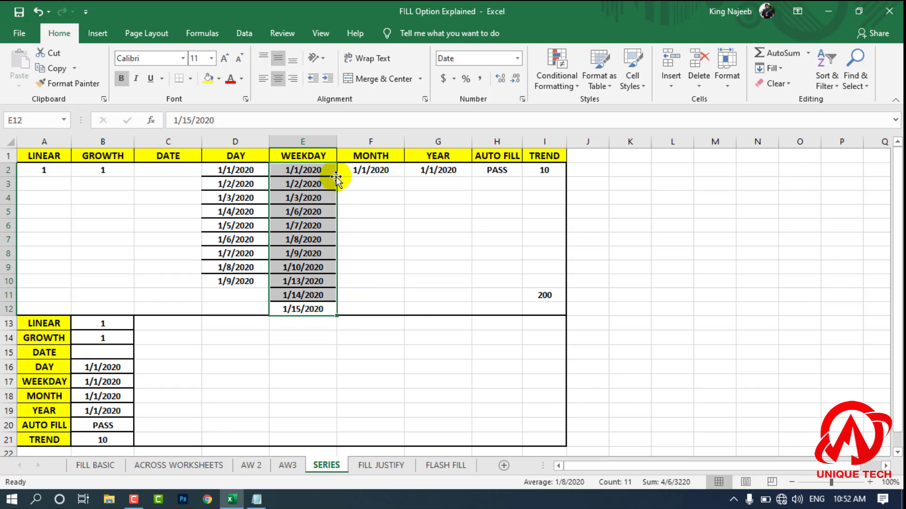
key("Delete")
left_click(377, 198)
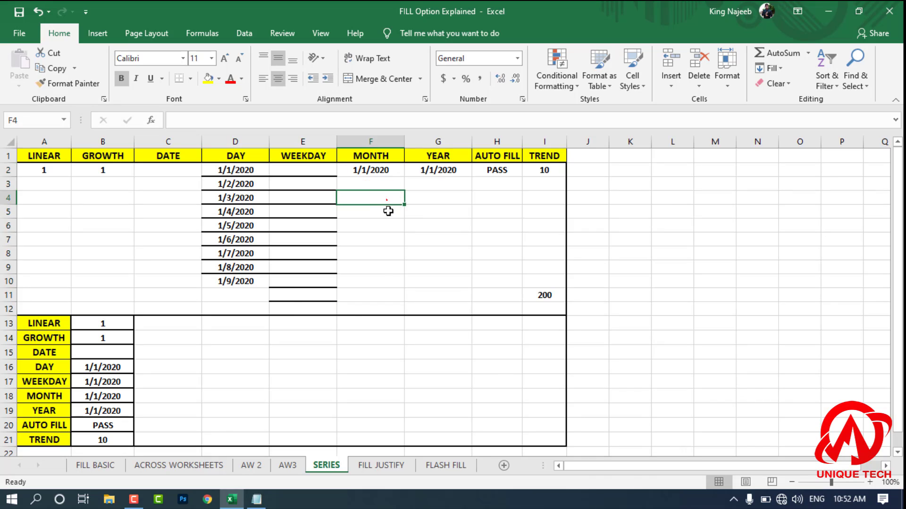
key("ctrl+z")
key("ctrl+z")
left_click(367, 214)
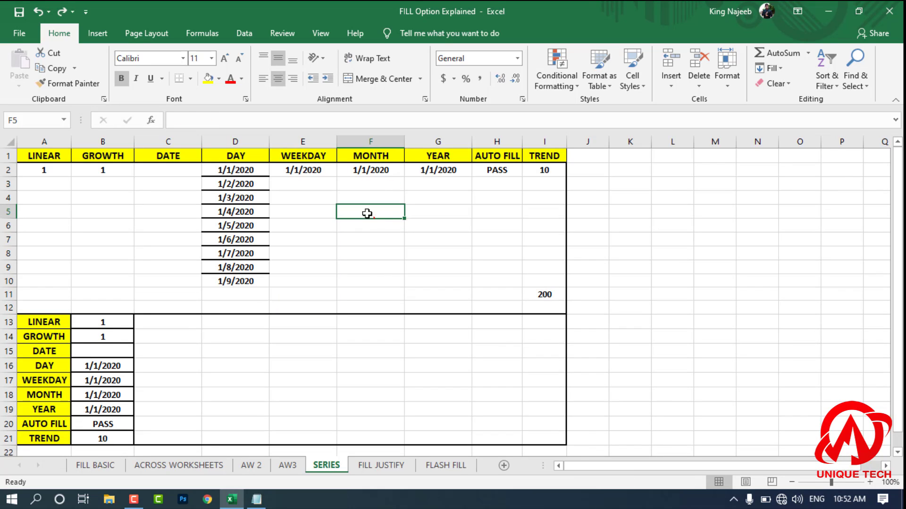
left_click(307, 158)
left_click(308, 170)
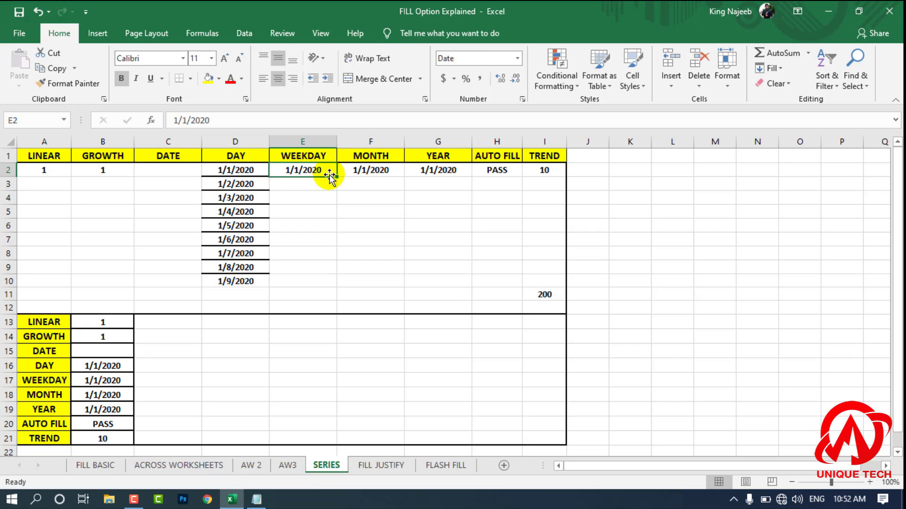
left_click_drag(330, 175, 317, 274)
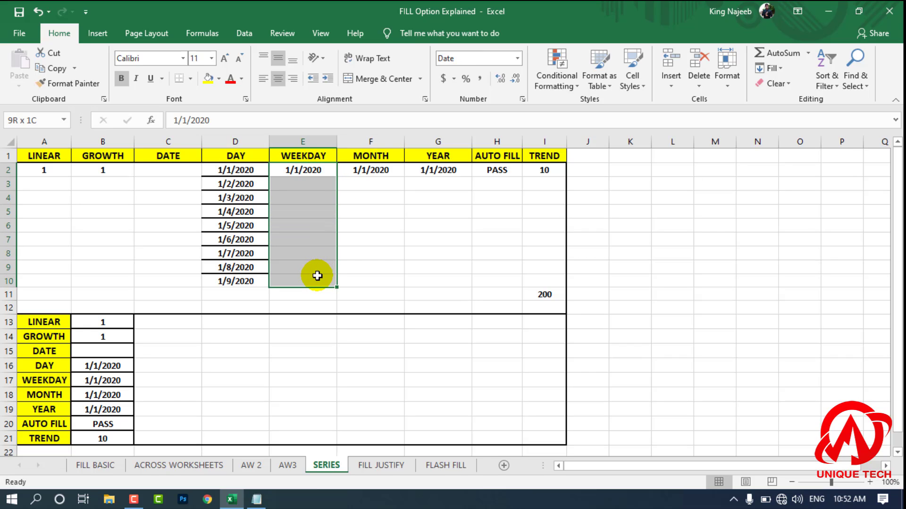
left_click(412, 253)
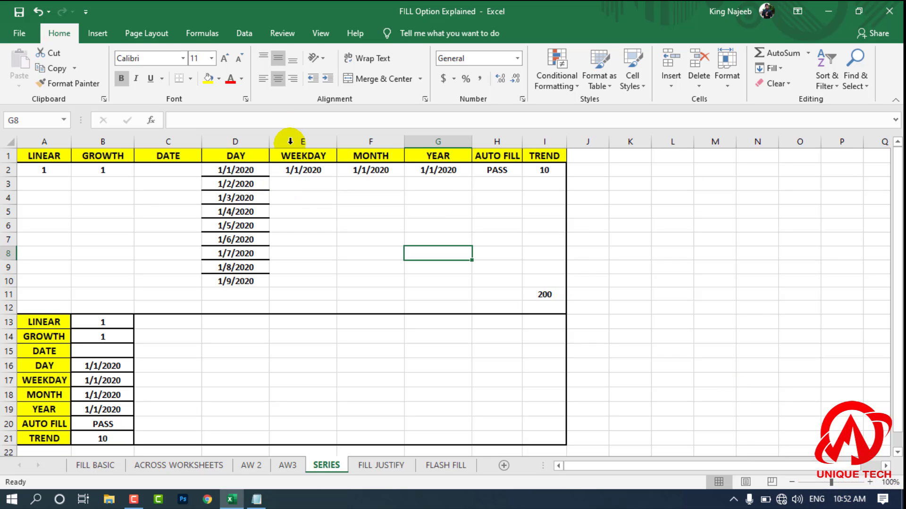
Step: Set the WEEKDAY start date in E2 to 11/16/2020
left_click(316, 170)
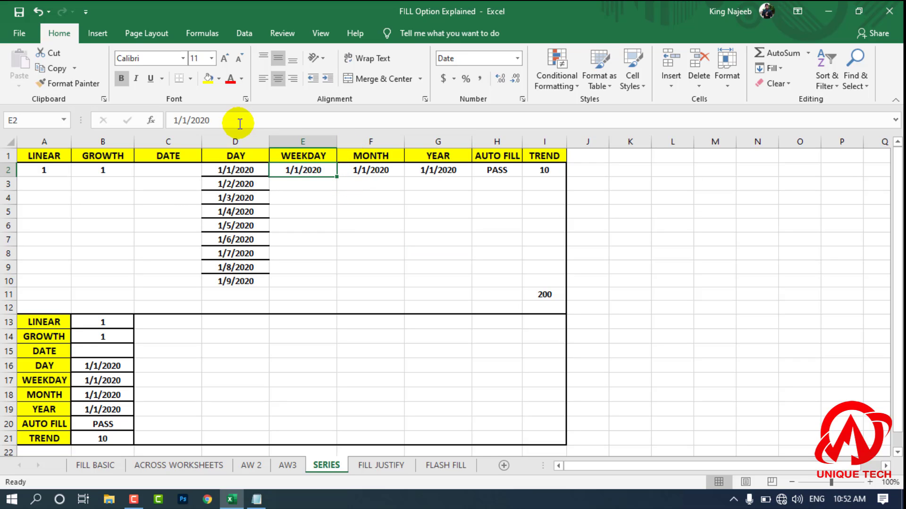
left_click(299, 156)
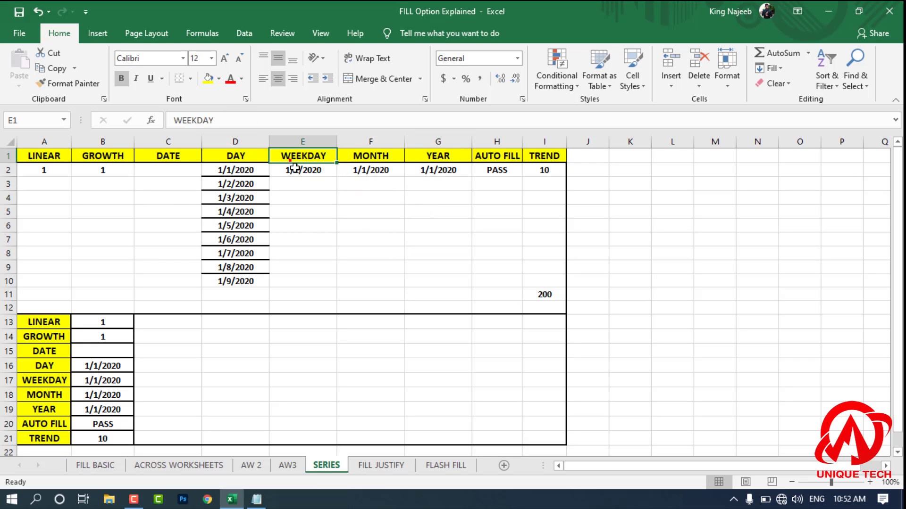
left_click(302, 171)
type("16/")
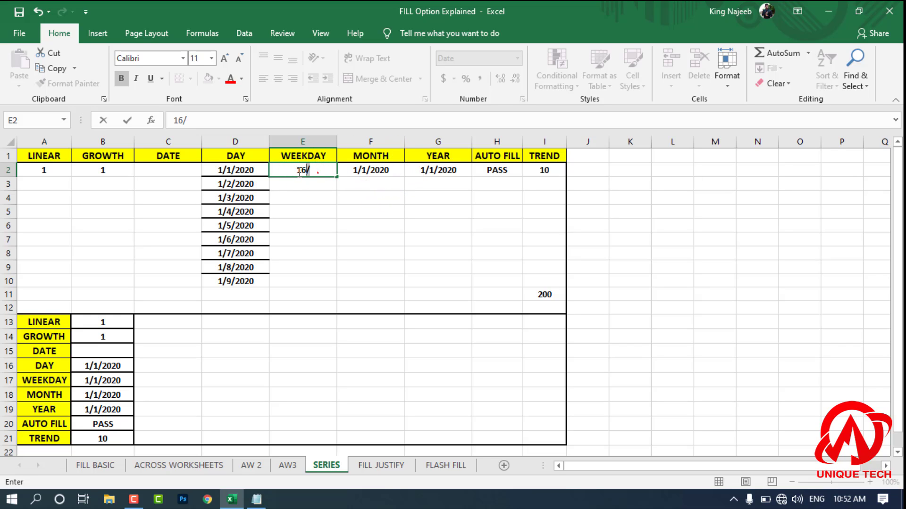
type("11/")
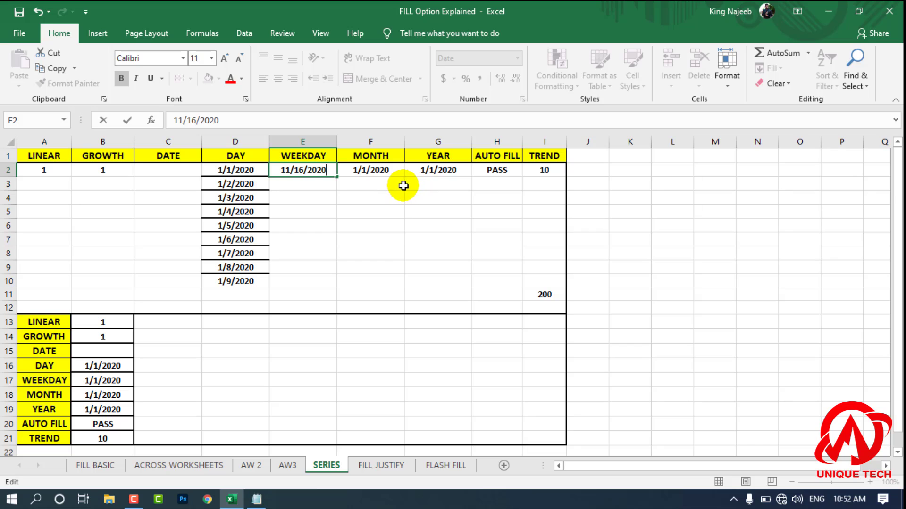
left_click(375, 198)
Step: Check the current date on the system clock and change the WEEKDAY start date in E2 to 11/13/2020
left_click(324, 173)
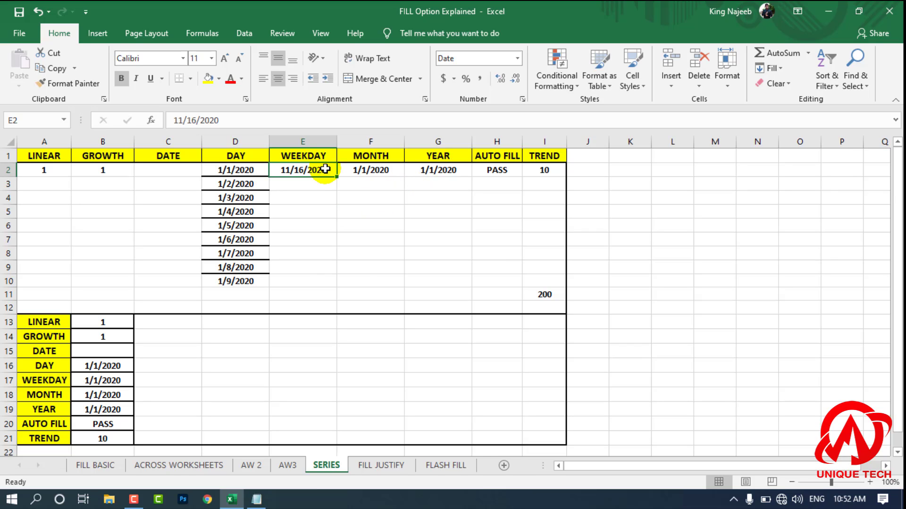
left_click_drag(325, 169, 313, 277)
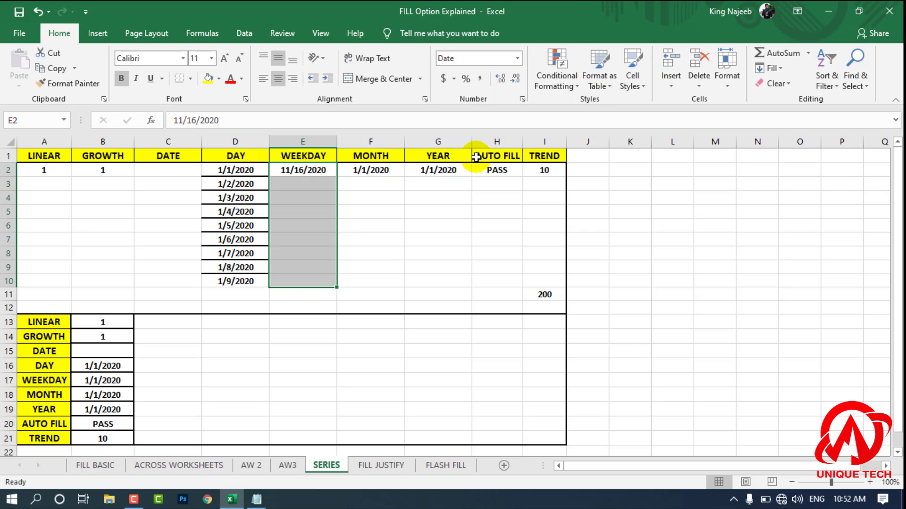
left_click(292, 172)
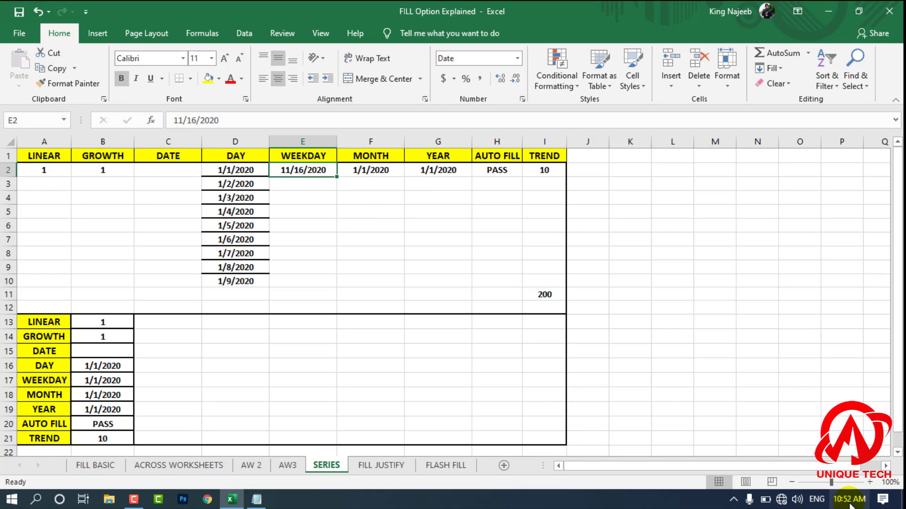
mouse_move(850, 503)
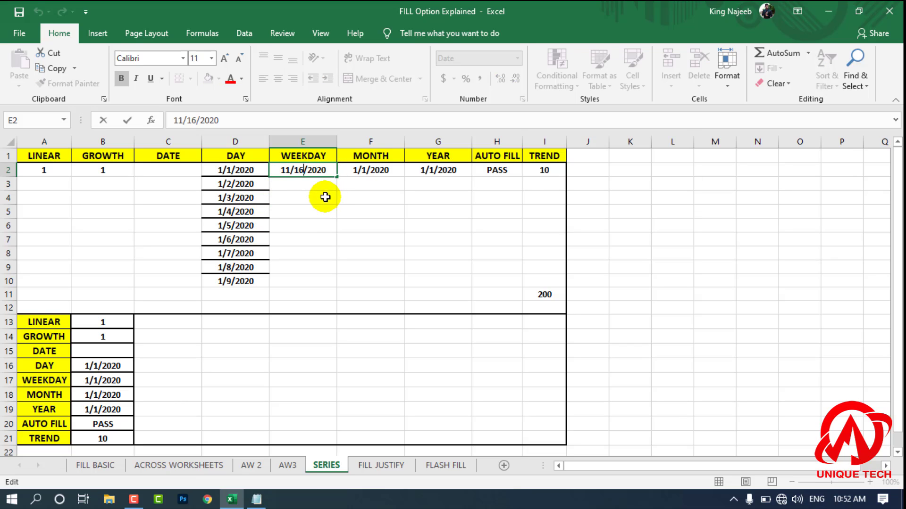
left_click(331, 211)
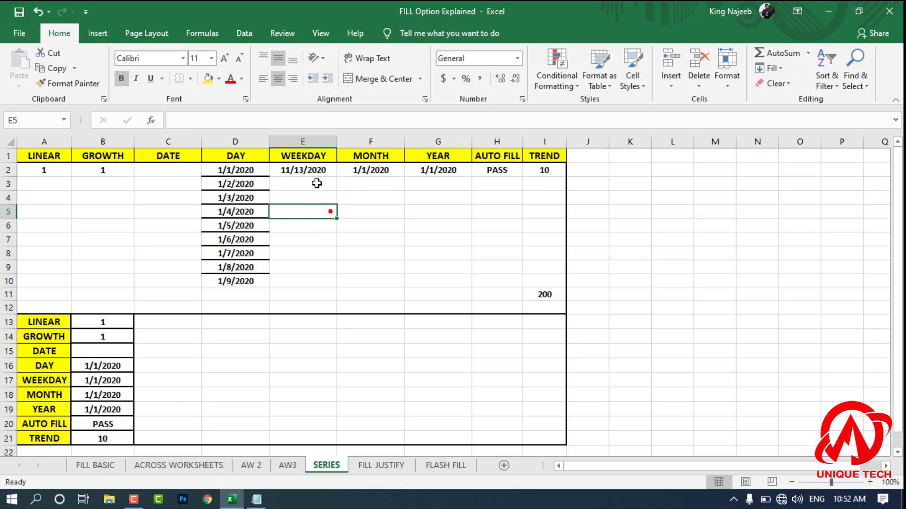
Step: Fill E2:E11 in the WEEKDAY column with a Date series in columns, using the Weekday unit and step value 1
left_click(314, 171)
left_click_drag(323, 180, 320, 295)
left_click(769, 68)
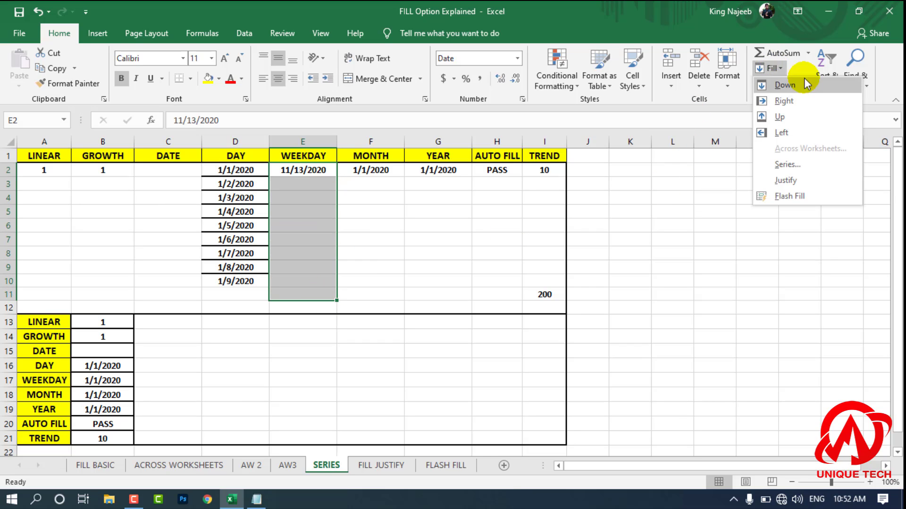
left_click(786, 165)
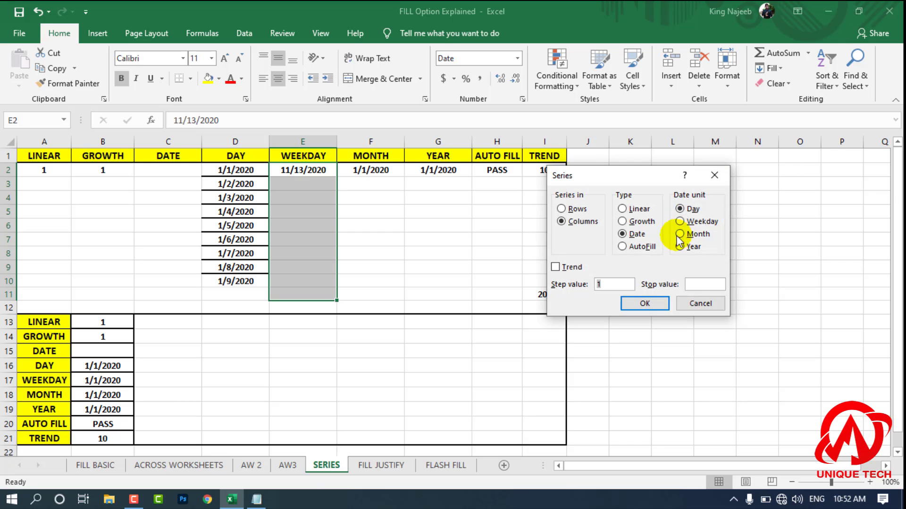
left_click(688, 223)
left_click(663, 304)
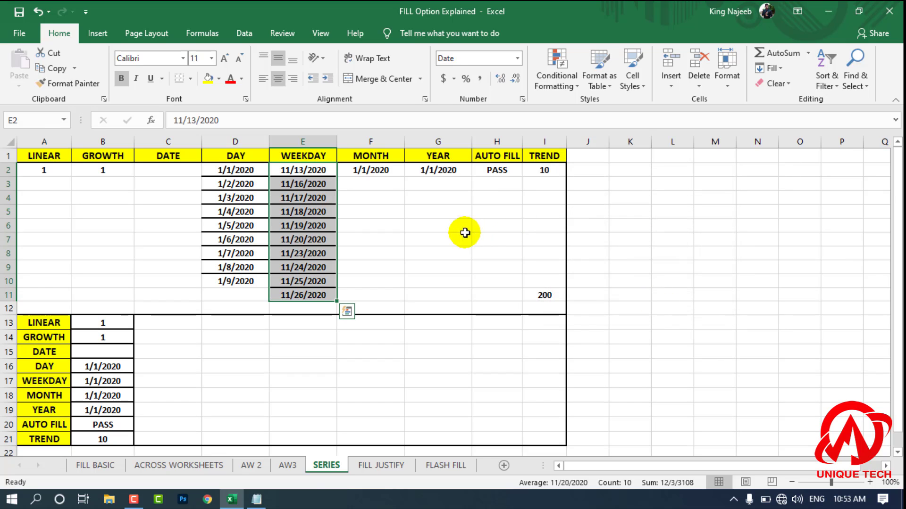
left_click(420, 227)
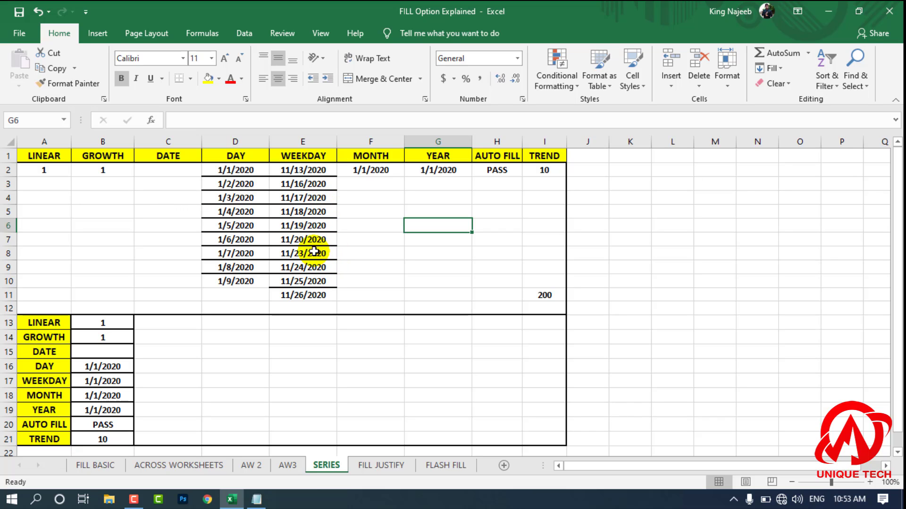
left_click(389, 231)
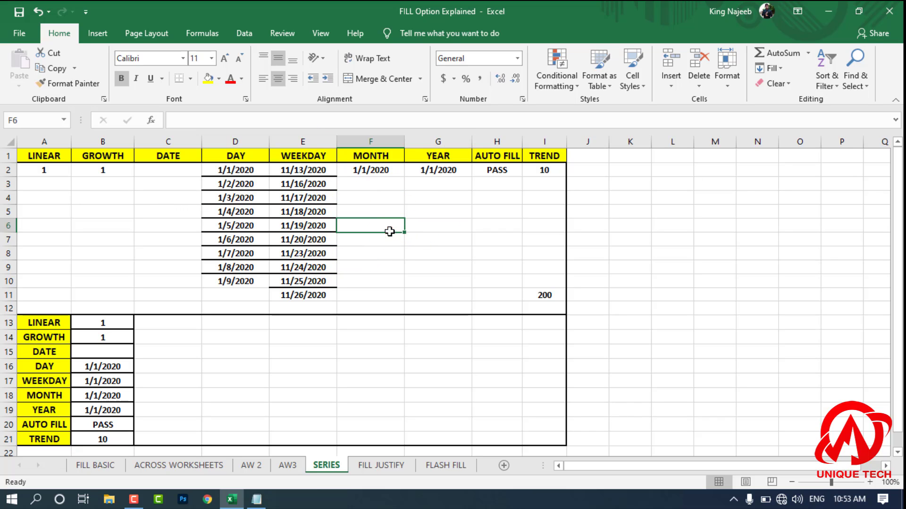
left_click_drag(372, 170, 372, 225)
left_click_drag(309, 304, 293, 226)
left_click(378, 253)
Step: Fill F2:F11 in the MONTH column with a Date series in columns, using the Month unit and step value 1
left_click_drag(371, 170, 385, 295)
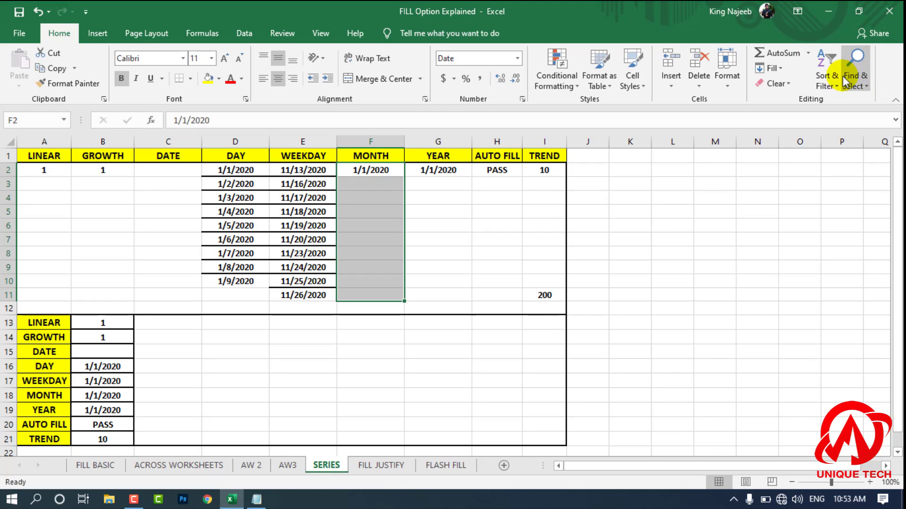
left_click(769, 83)
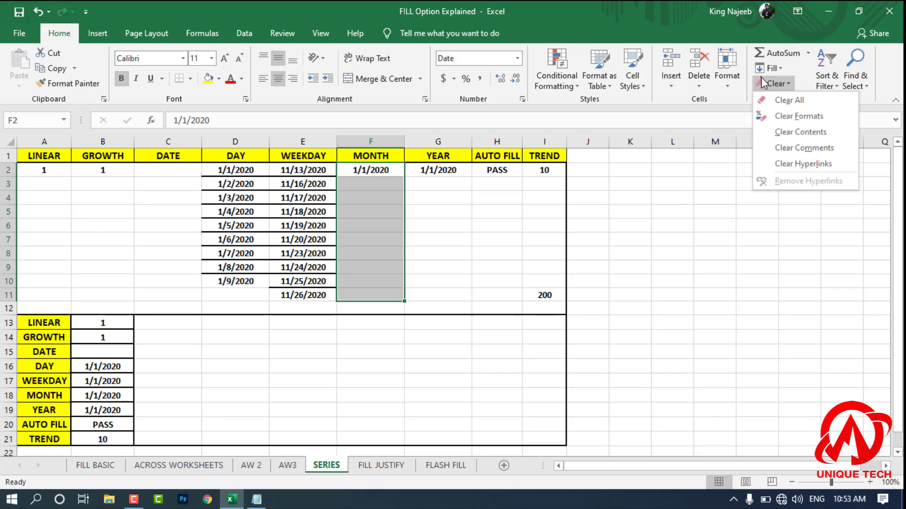
left_click(768, 69)
left_click(813, 166)
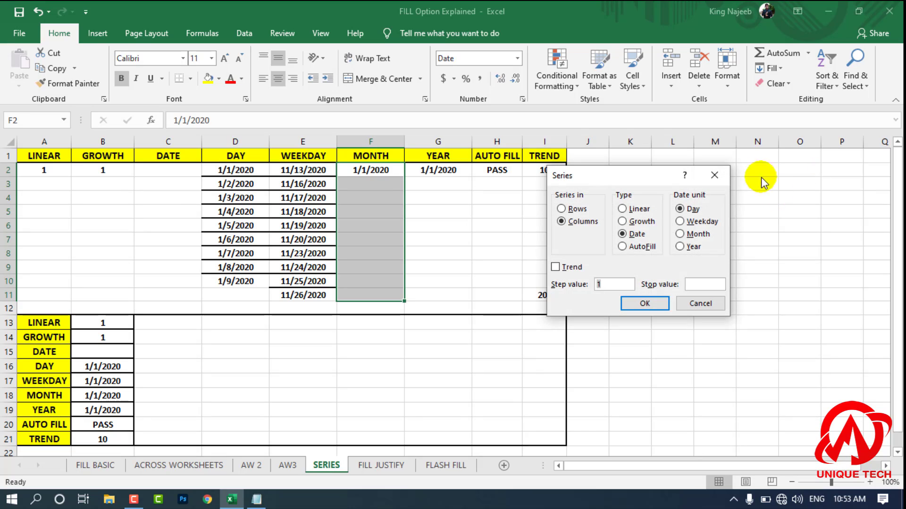
left_click(644, 303)
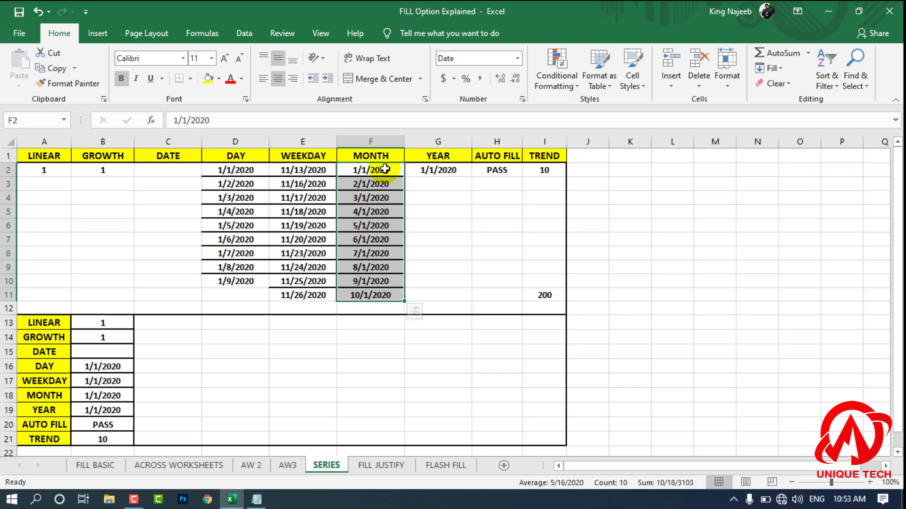
Step: Fill G2:G11 in the YEAR column with a Date series in columns, using the Year unit and step value 1
left_click(451, 200)
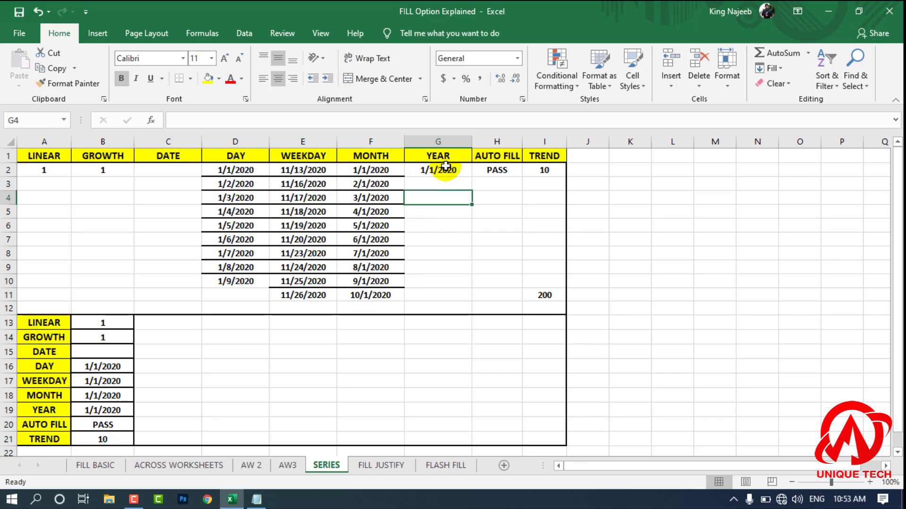
left_click_drag(446, 166, 441, 292)
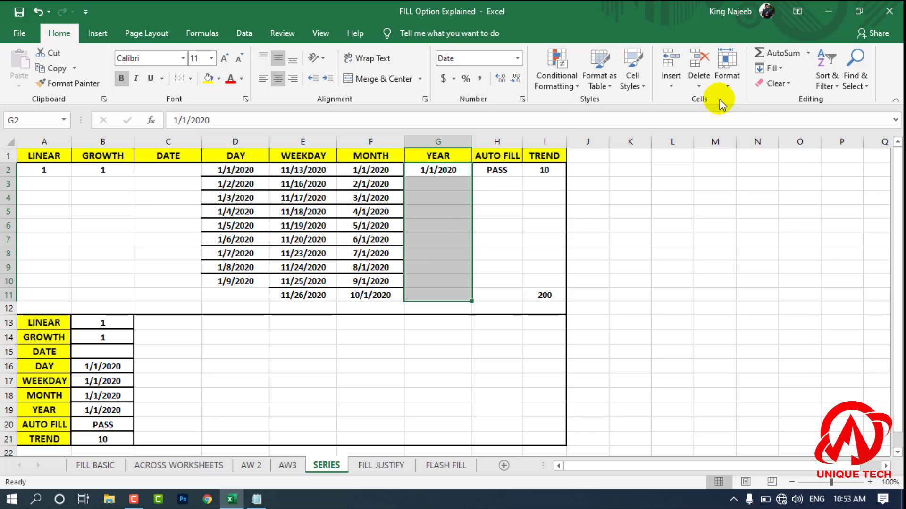
left_click(774, 70)
left_click(805, 168)
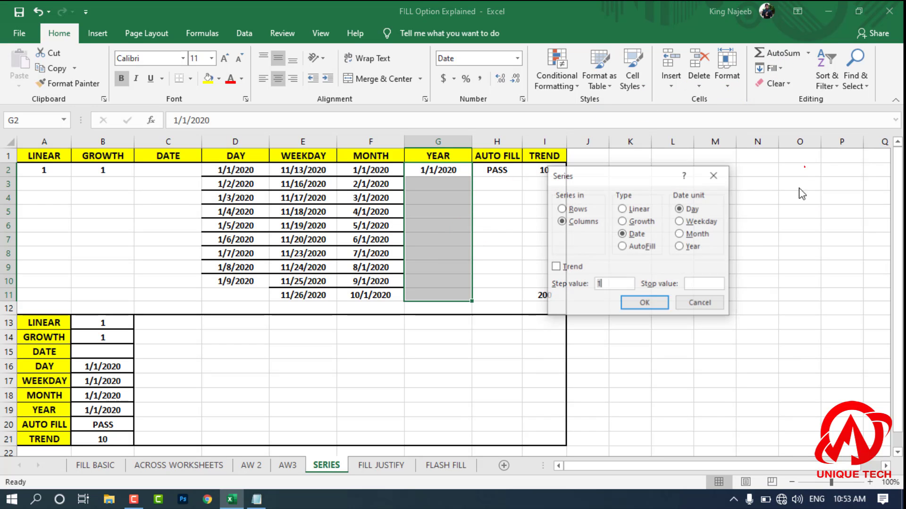
left_click(691, 247)
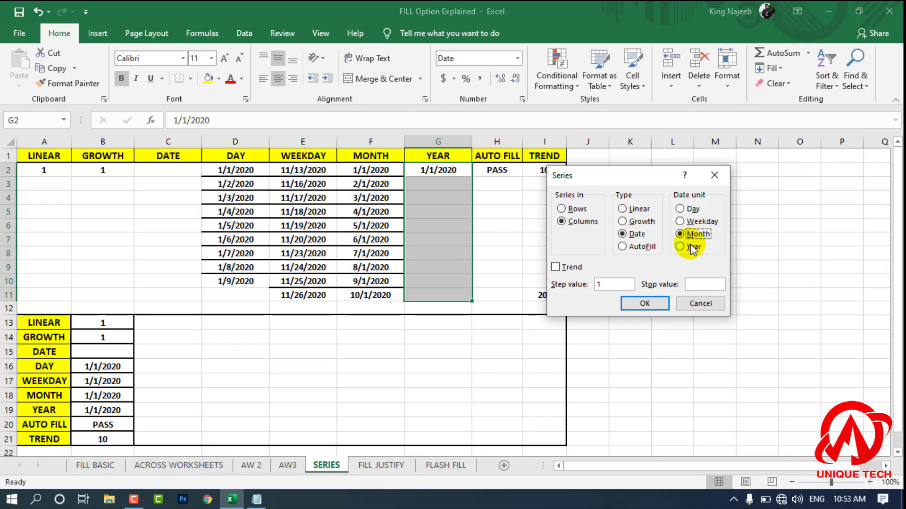
left_click(645, 303)
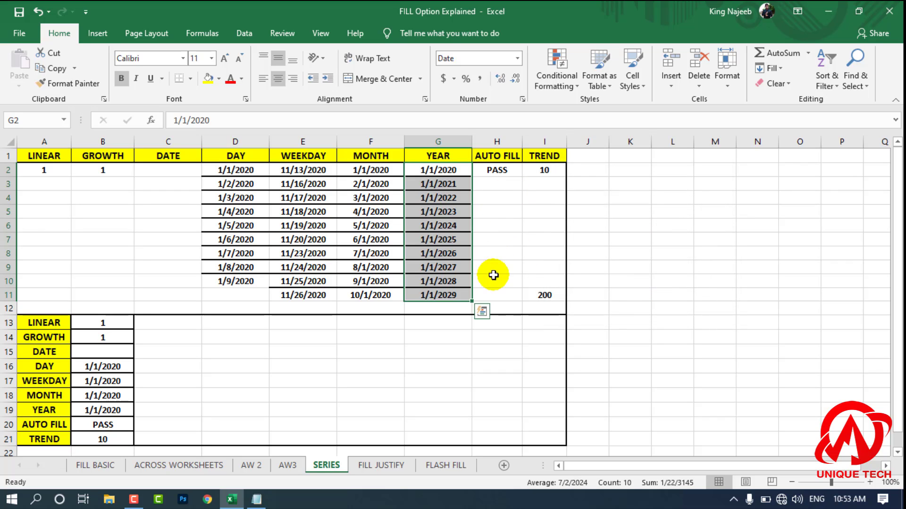
left_click(611, 199)
Step: Try copying PASS from H2 down to H10 with the fill handle and undo the copy
left_click_drag(510, 174, 509, 285)
left_click(618, 253)
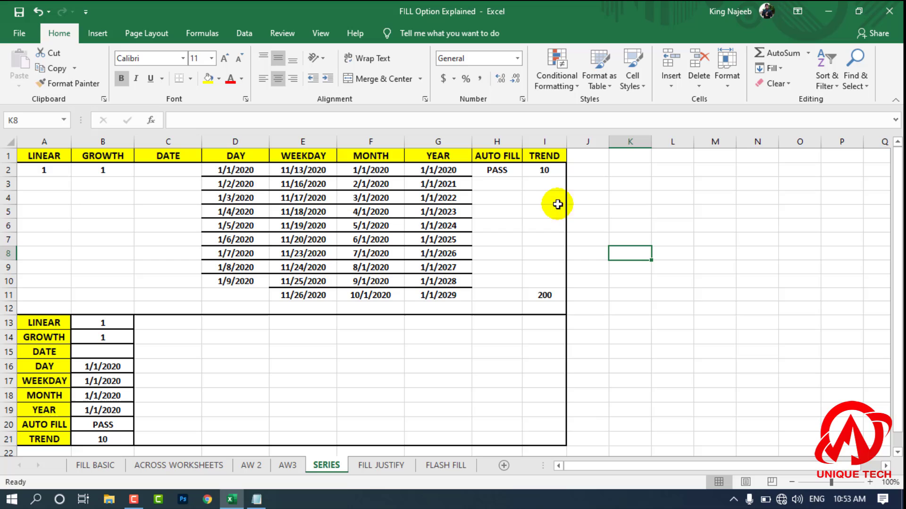
left_click(505, 169)
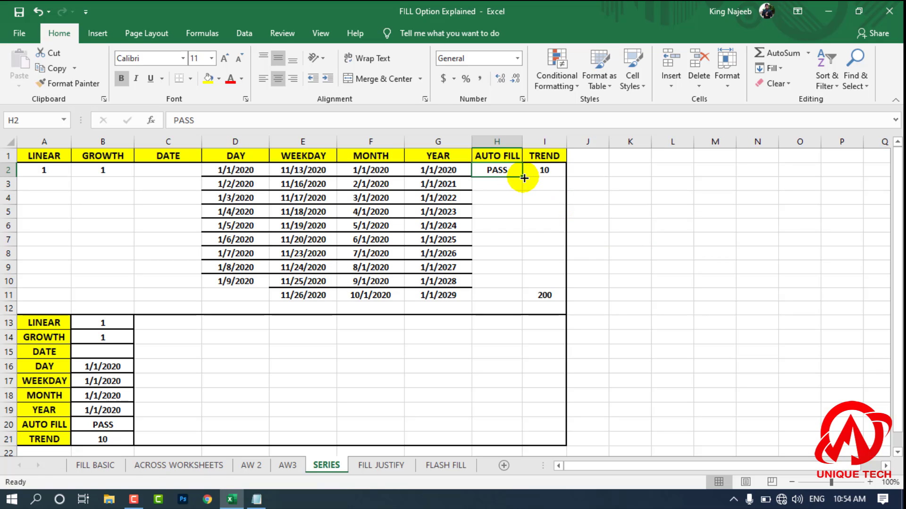
left_click_drag(524, 178, 527, 289)
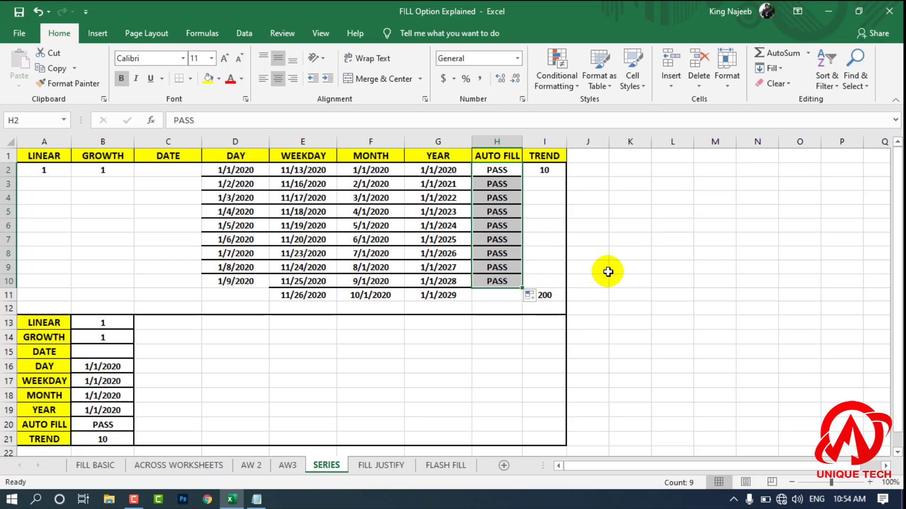
key("ctrl+z")
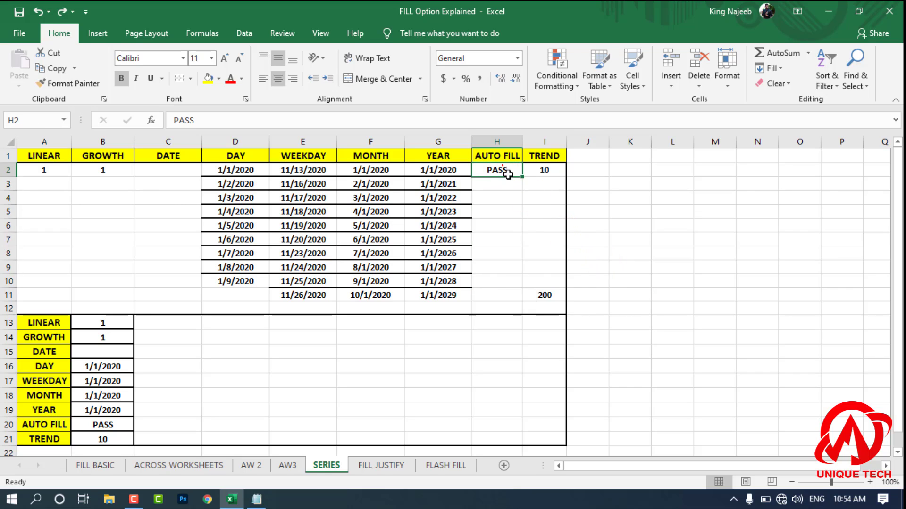
Step: Fill H2:H10 in the AUTO FILL column with an AutoFill-type series in columns
left_click_drag(507, 174, 496, 284)
left_click(770, 68)
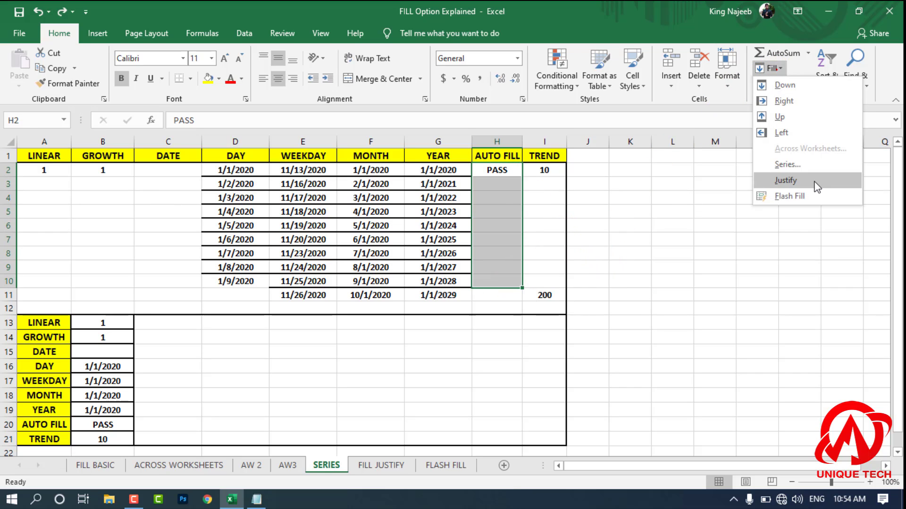
left_click(807, 166)
left_click(640, 247)
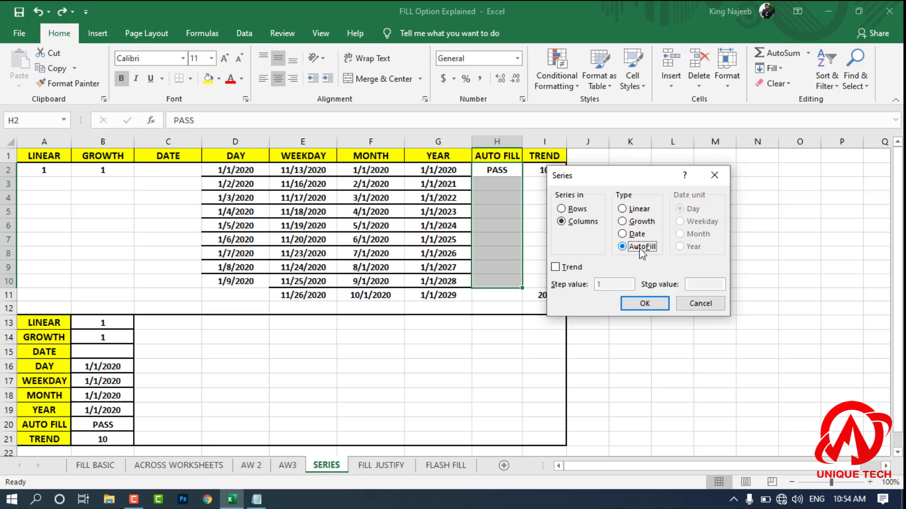
left_click(659, 306)
left_click(659, 297)
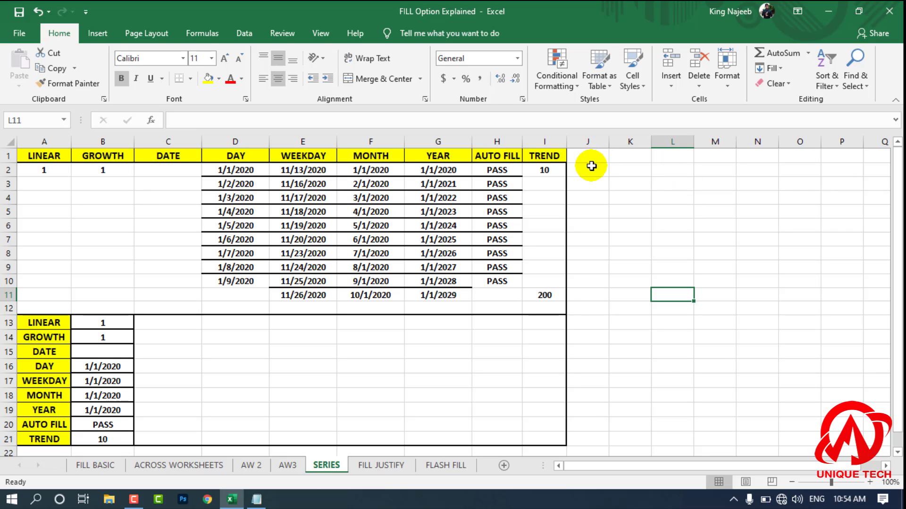
left_click(616, 248)
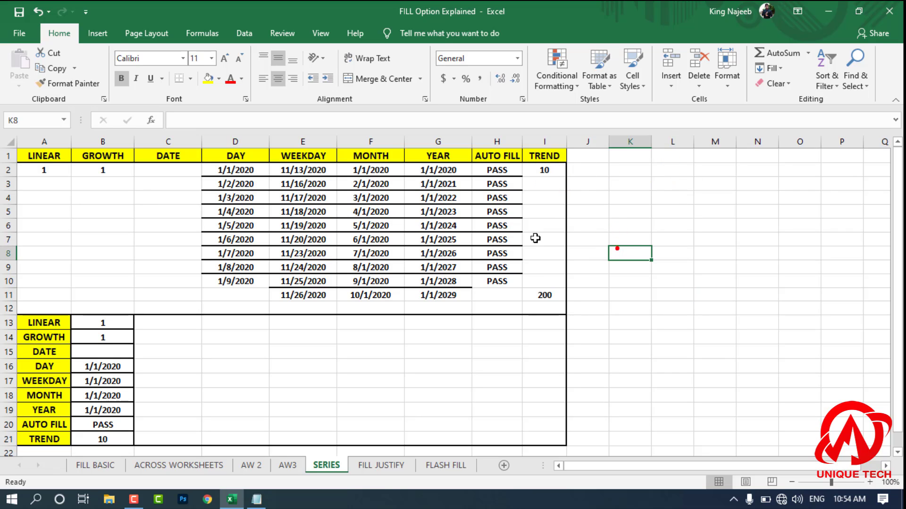
left_click(535, 168)
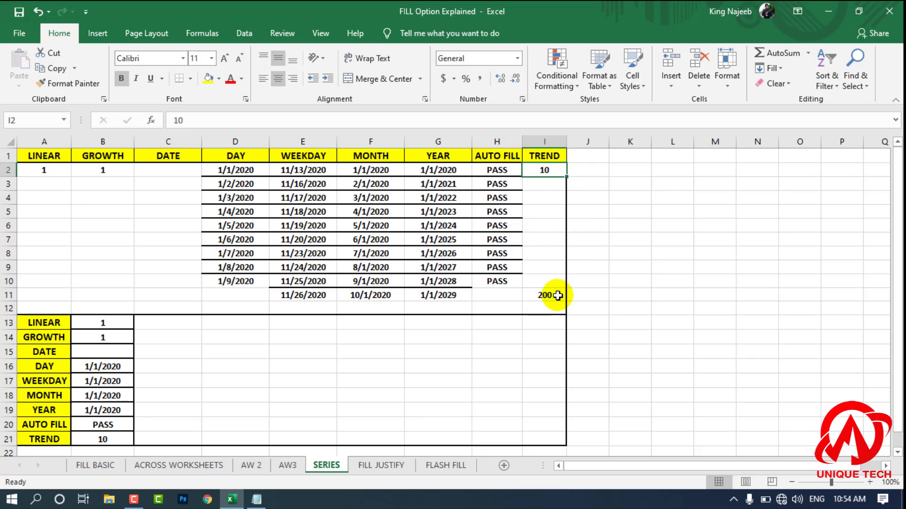
left_click(627, 281)
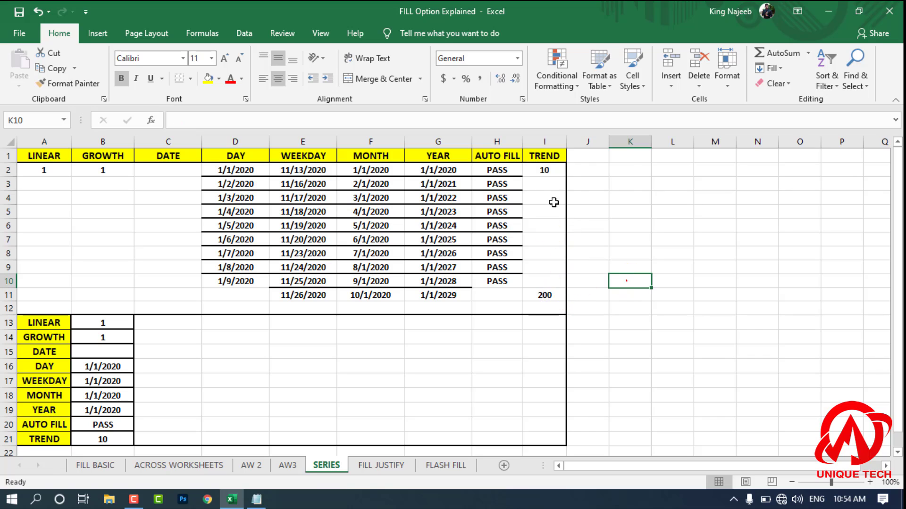
left_click(622, 214)
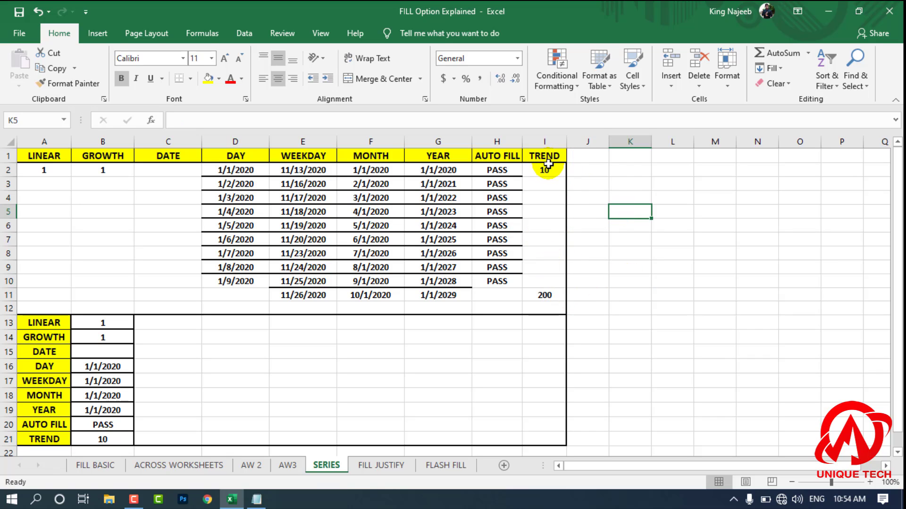
Step: Fill I2:I11 in the TREND column with a Linear series in columns, with the Trend option enabled
left_click_drag(548, 165, 560, 297)
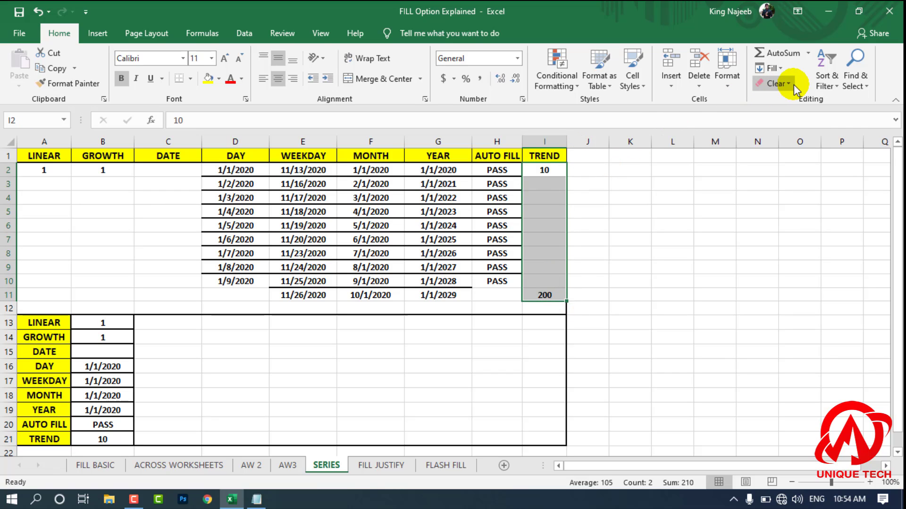
left_click(772, 70)
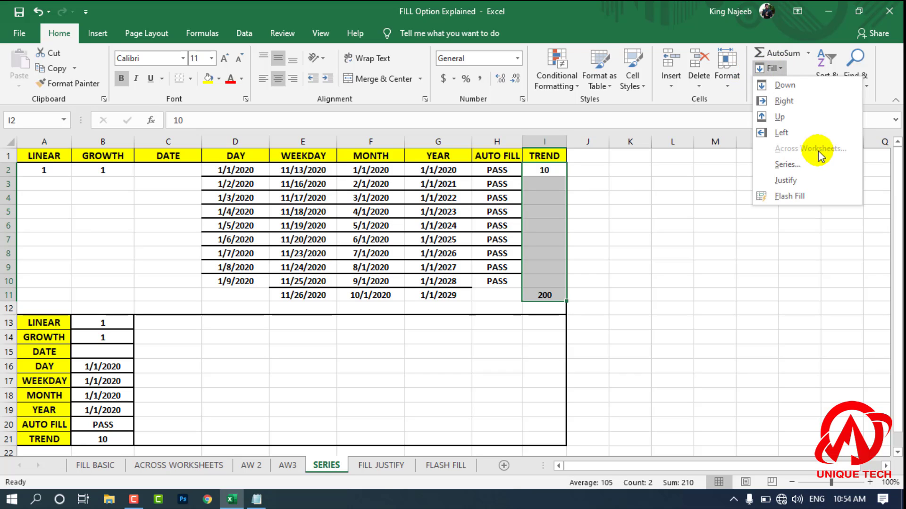
left_click(788, 165)
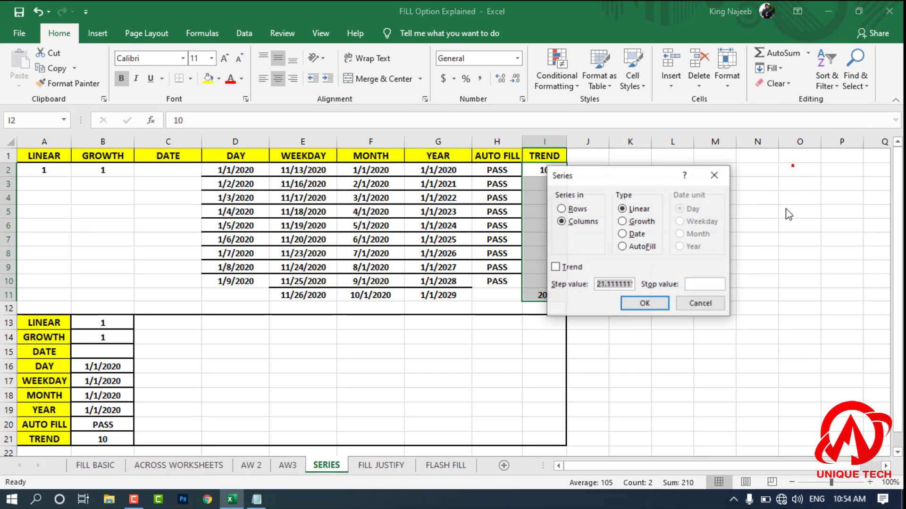
left_click(559, 267)
left_click(644, 303)
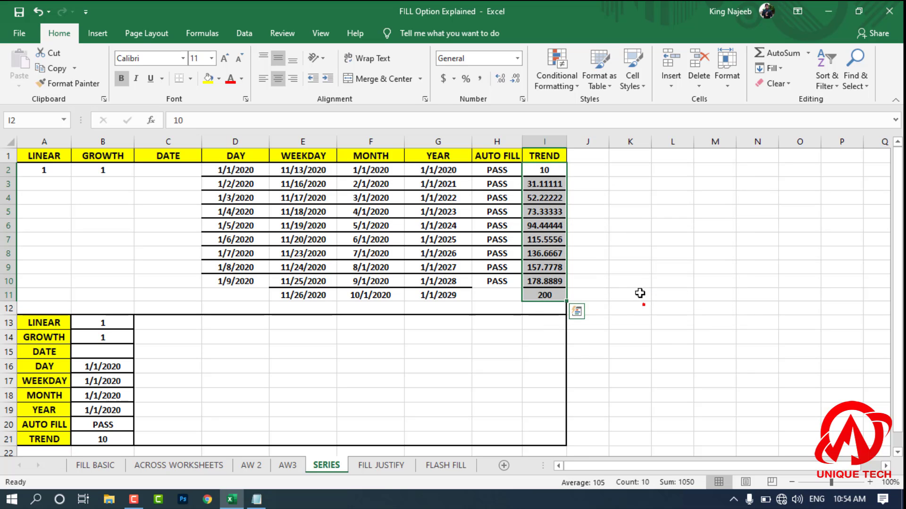
left_click(632, 284)
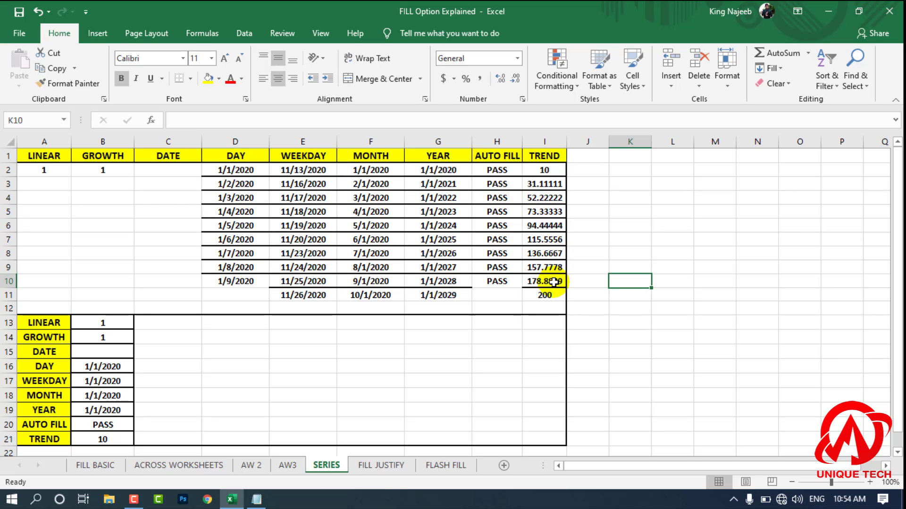
Step: Clear I3:I11 in the TREND column and enter 30 in I4
left_click_drag(547, 297, 550, 191)
key("Delete")
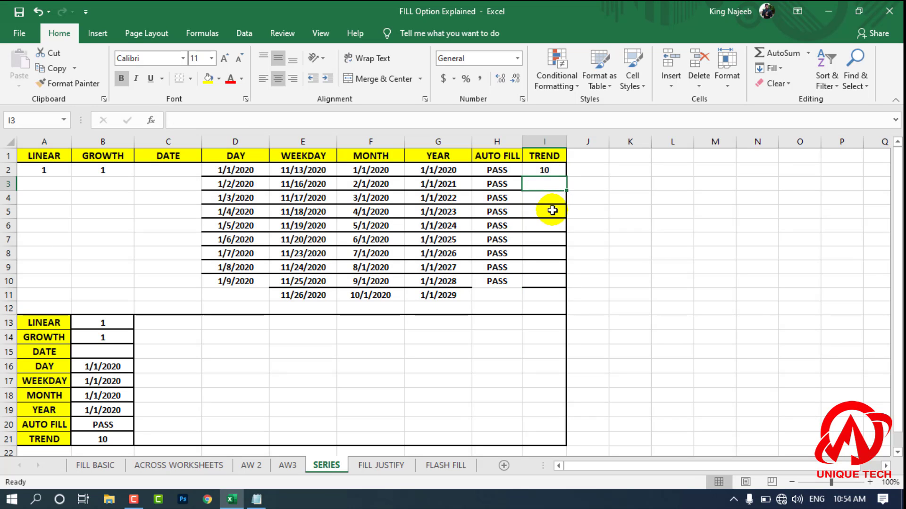
left_click(549, 202)
type("30")
key("Return")
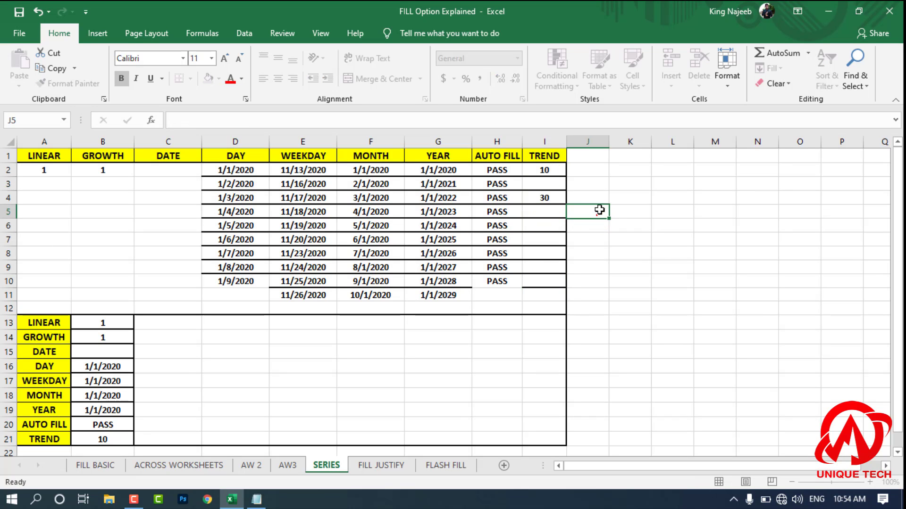
Step: Fill I2:I4 with a Linear Trend series in columns, and undo that fill together with the 30 entered in I4
left_click(551, 171)
left_click_drag(544, 186, 545, 199)
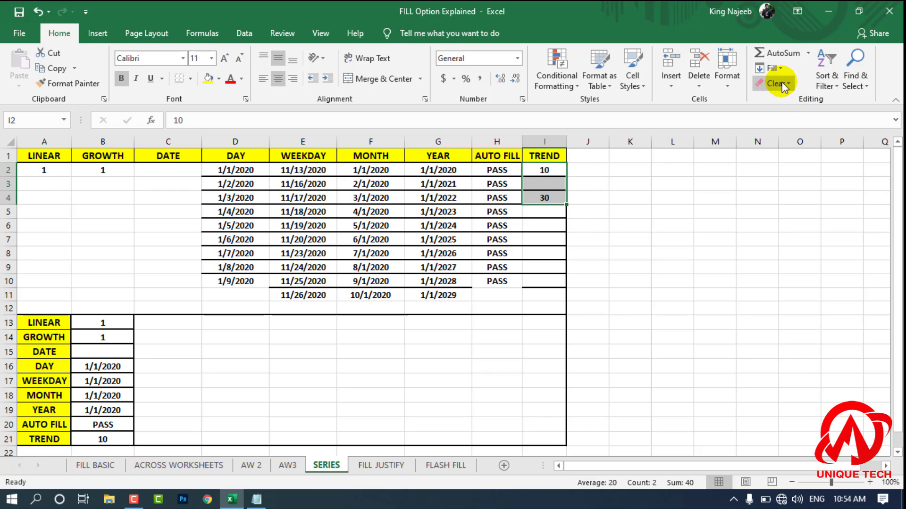
left_click(770, 69)
left_click(786, 165)
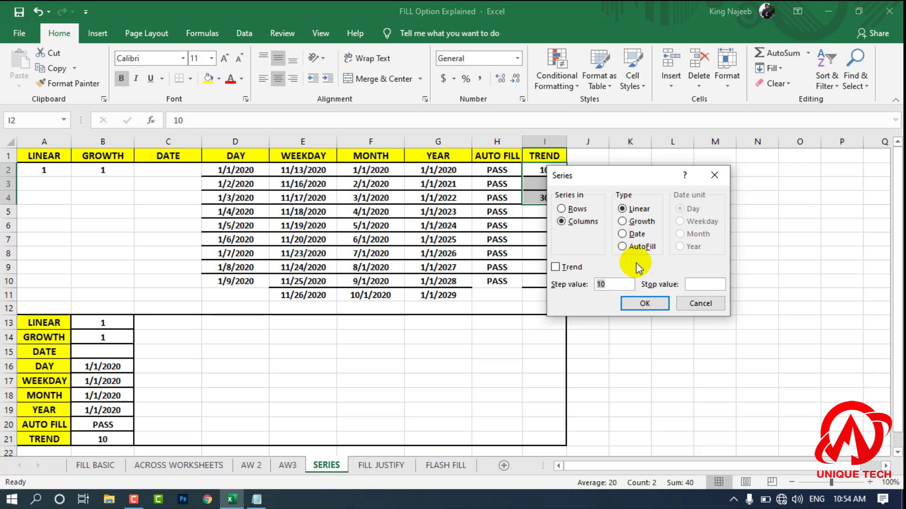
left_click(570, 268)
left_click(643, 305)
left_click(622, 243)
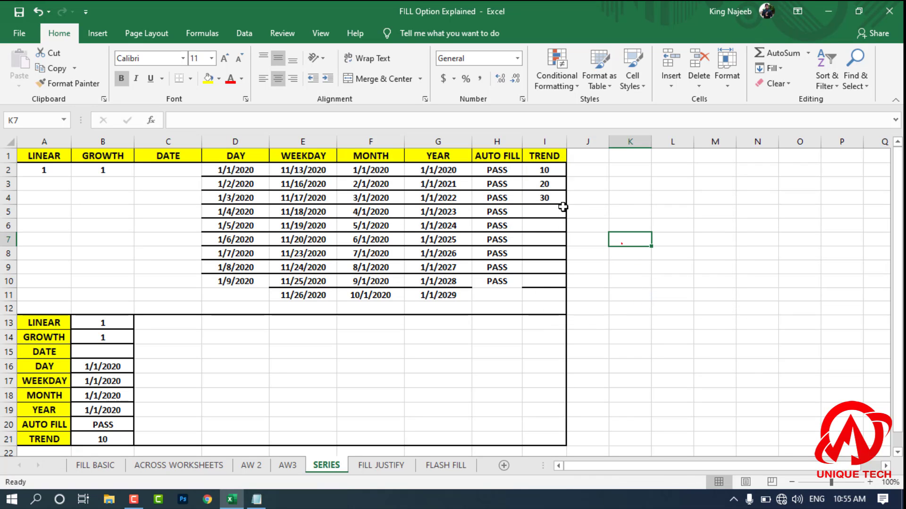
left_click(577, 199)
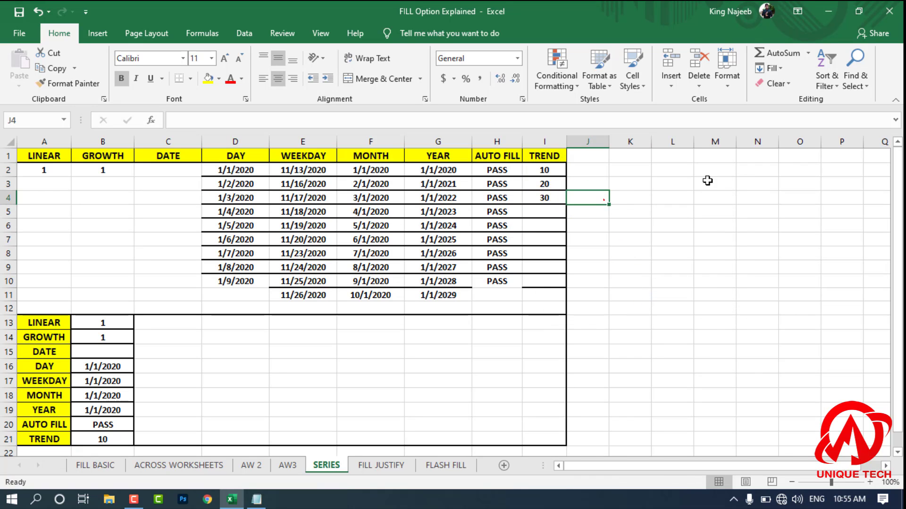
key("ctrl+z")
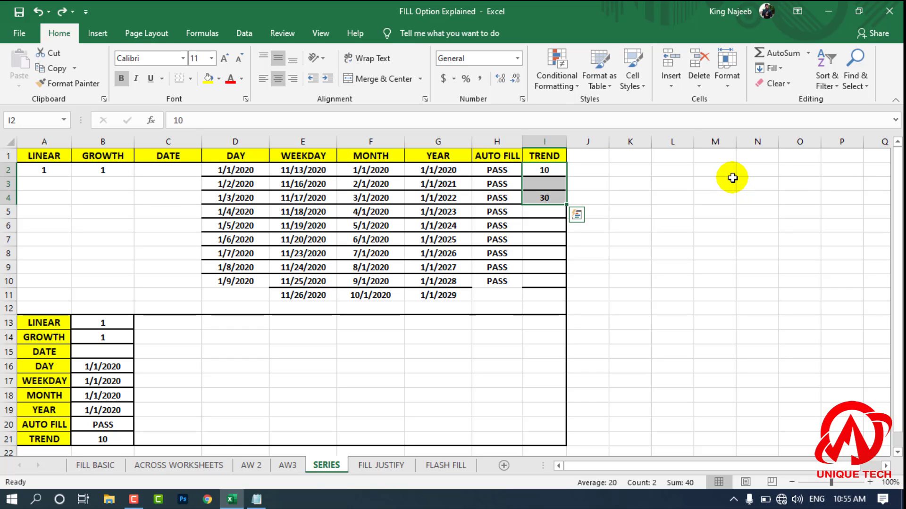
Step: Review the fill Series dialog's direction, type, date unit and Trend options, and close it without filling
left_click_drag(800, 239, 757, 239)
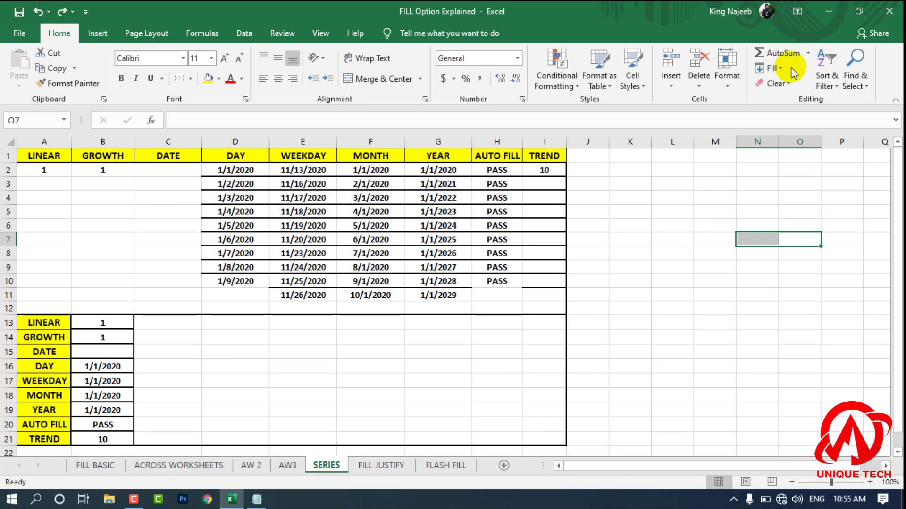
left_click(771, 68)
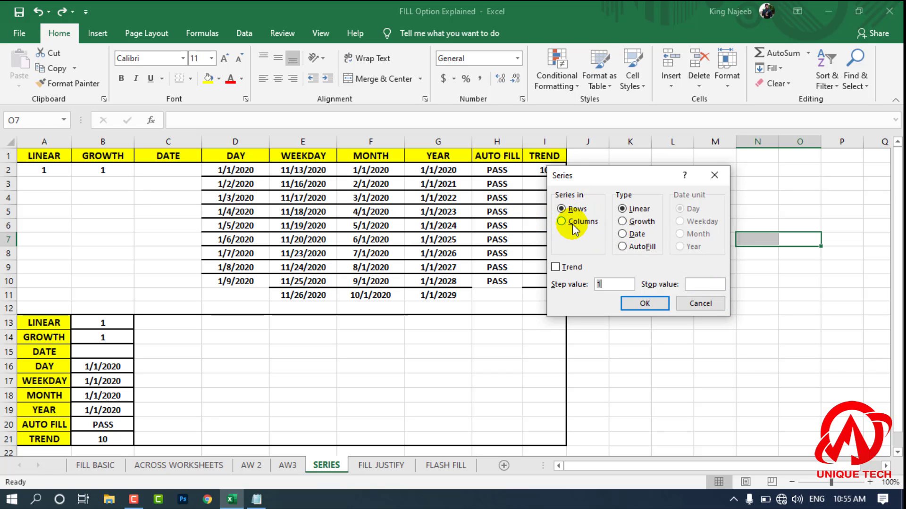
left_click(714, 304)
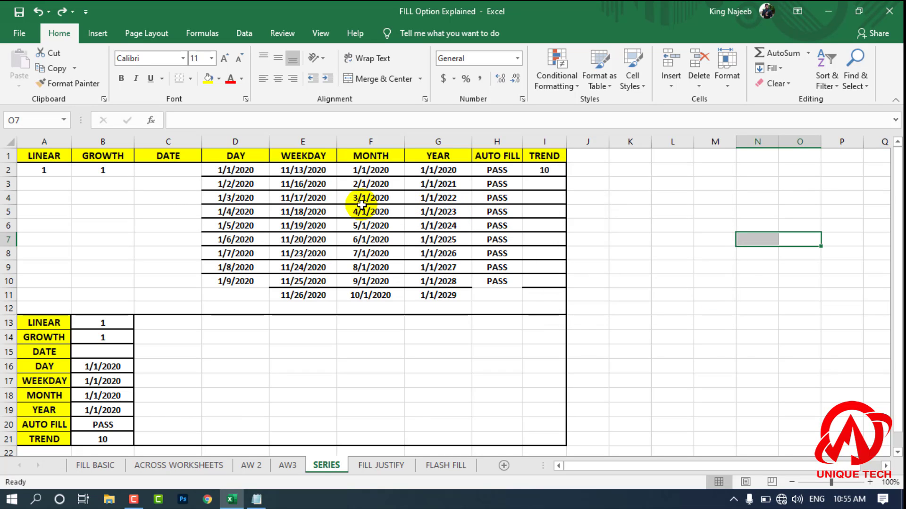
Step: Fill B13:I13 in the LINEAR row with a Linear series in rows, using a step value of 1
left_click_drag(632, 366, 632, 380)
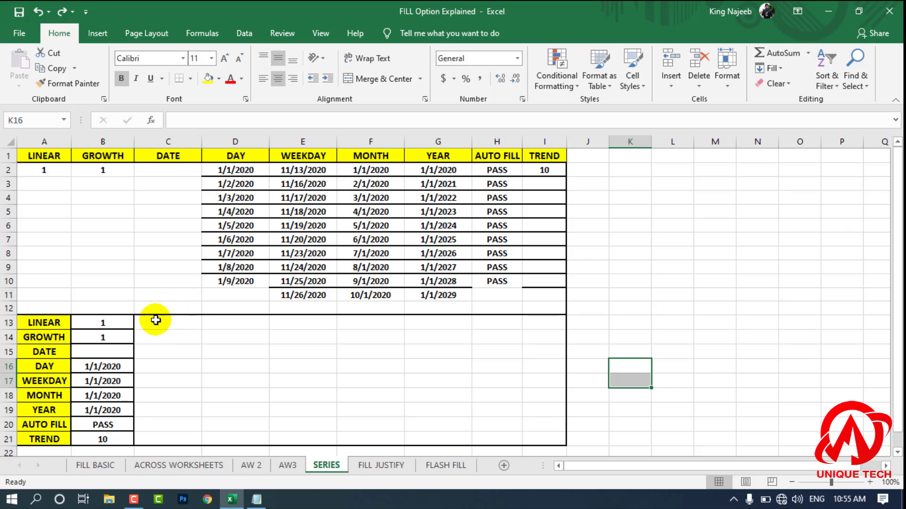
left_click(155, 349)
left_click_drag(88, 322, 532, 322)
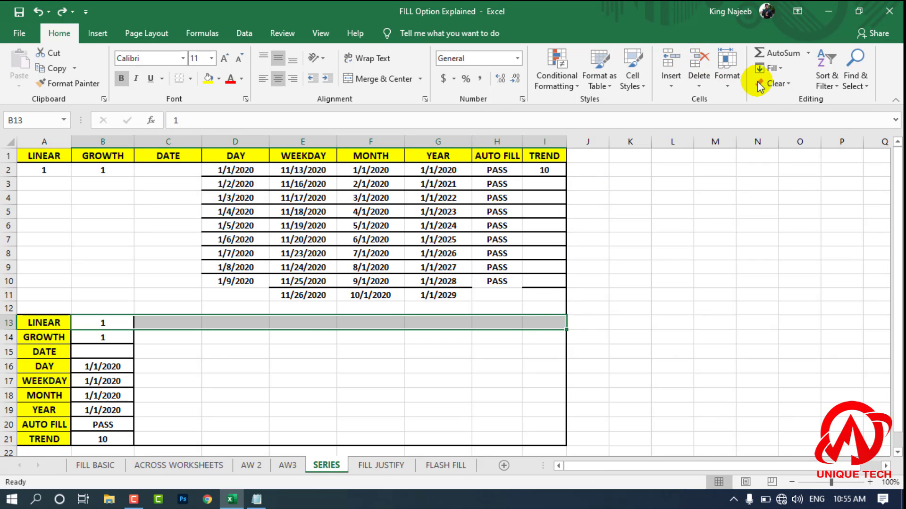
left_click(772, 68)
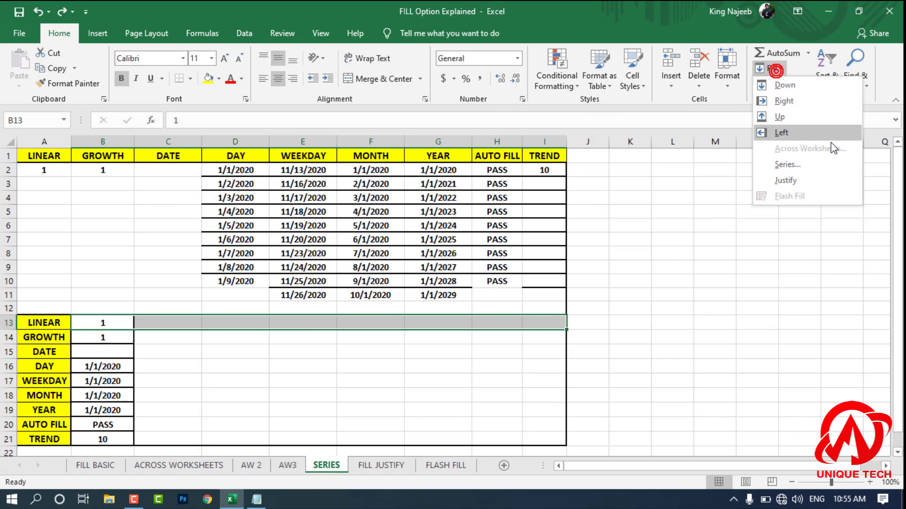
left_click(815, 166)
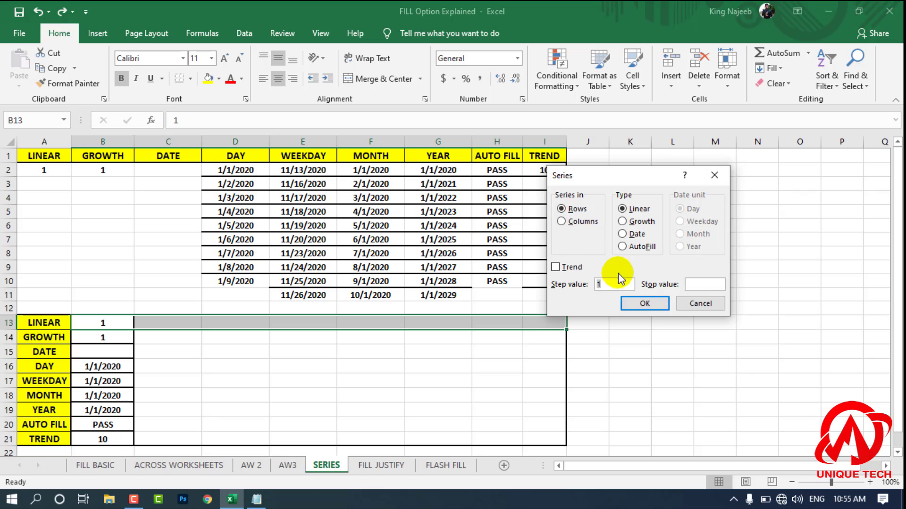
left_click(644, 303)
left_click(633, 337)
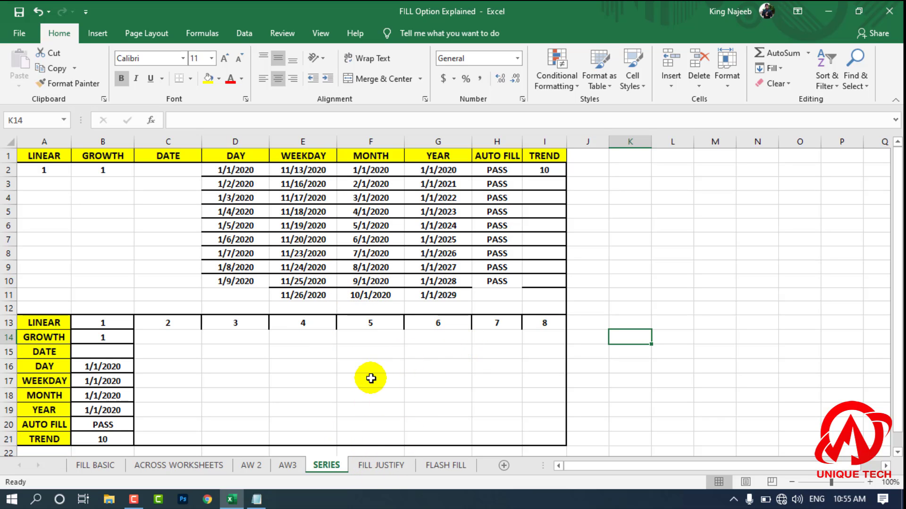
Step: View the FILL JUSTIFY and FLASH FILL sheets, and return to the SERIES sheet
left_click(381, 465)
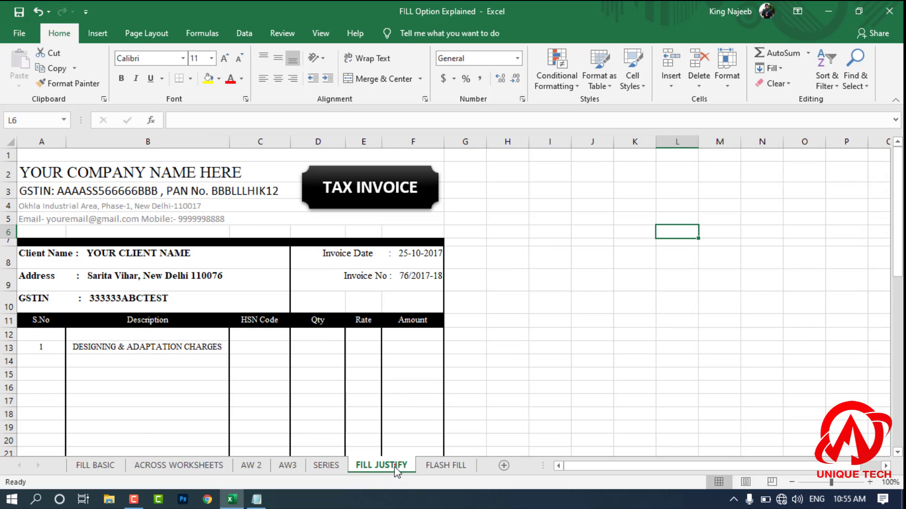
left_click(449, 465)
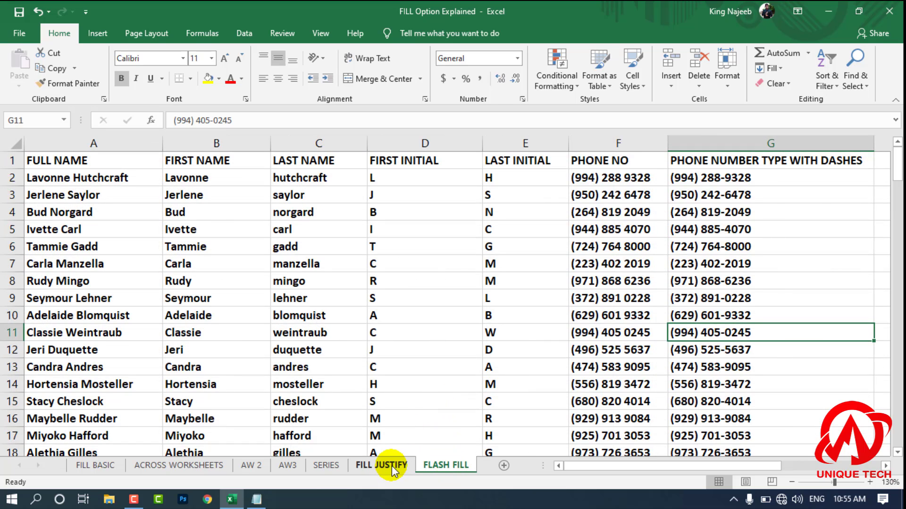
left_click(328, 465)
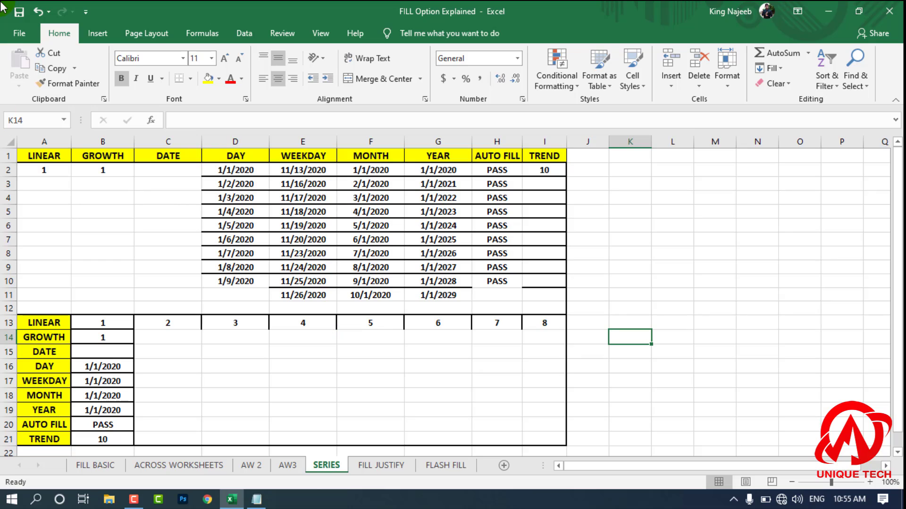